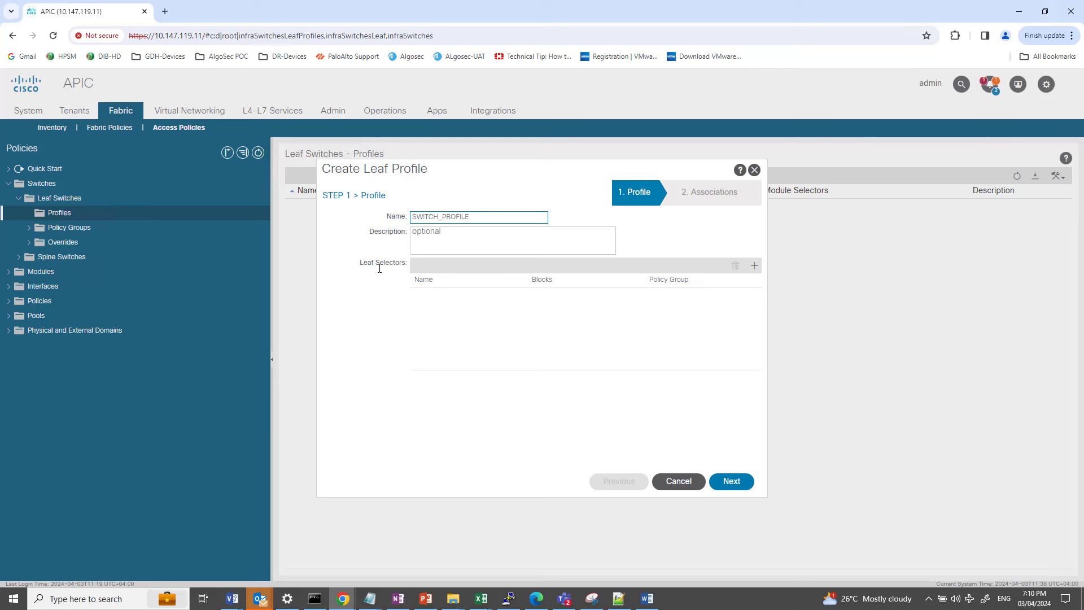
Step: Add leaf selector LEAF_SELECTOR_101 with node 101 as its block to the new leaf profile
{"action": "left_click", "coordinate": [376, 265]}
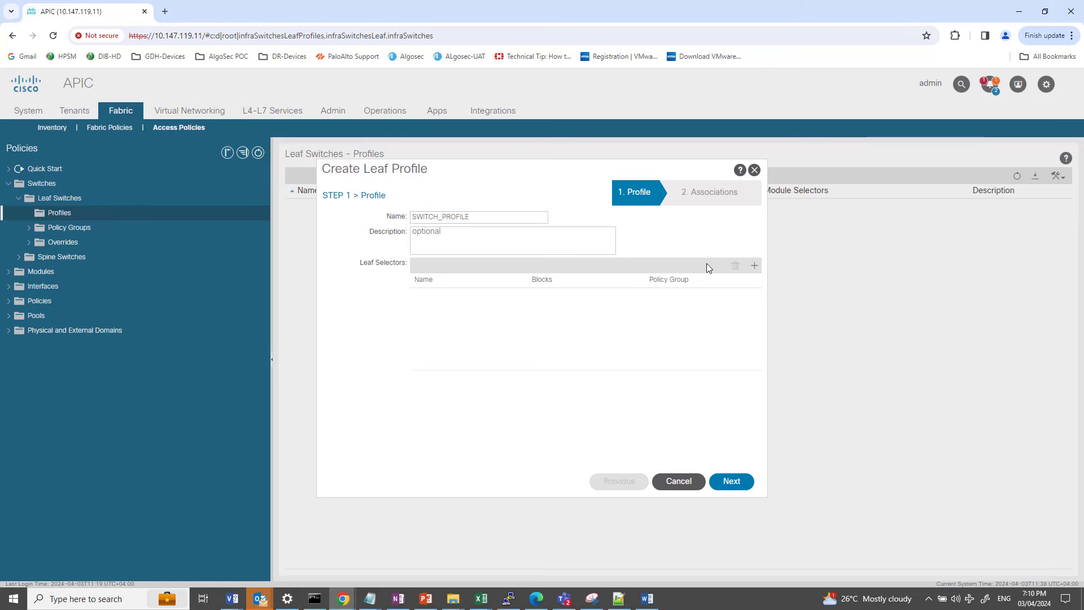
{"action": "left_click", "coordinate": [754, 267]}
{"action": "left_click", "coordinate": [460, 294]}
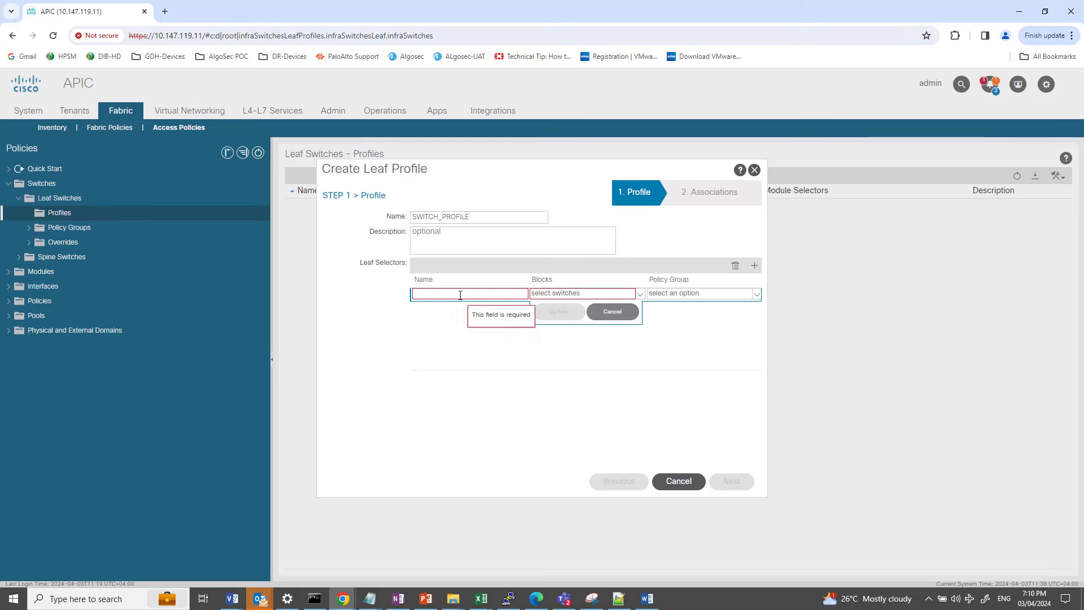
{"action": "type", "text": "LEAF_SELEC"}
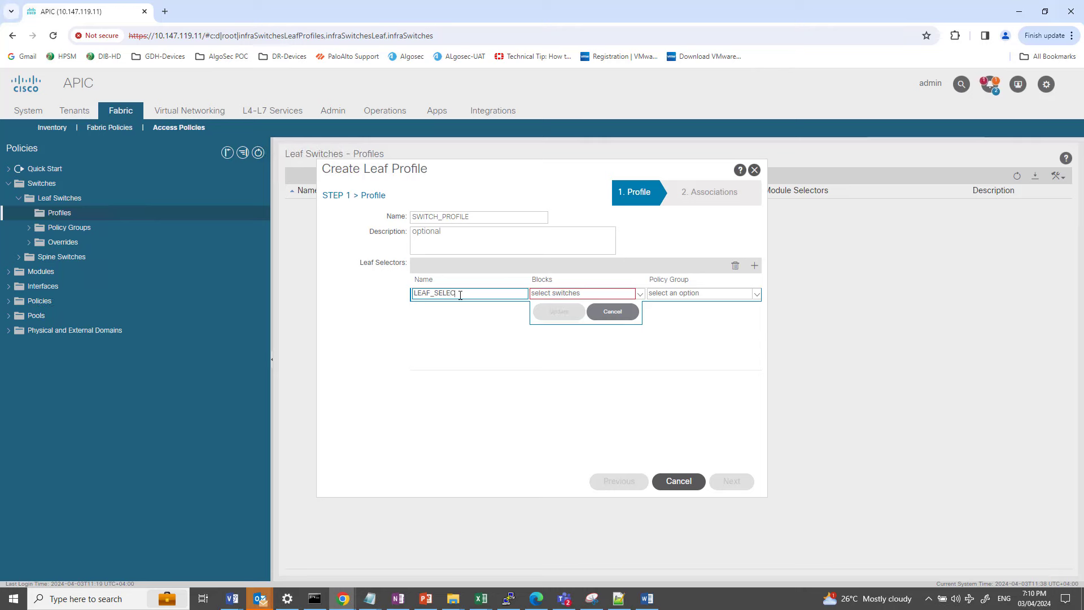
{"action": "type", "text": "TOR_101"}
{"action": "left_click", "coordinate": [642, 293]}
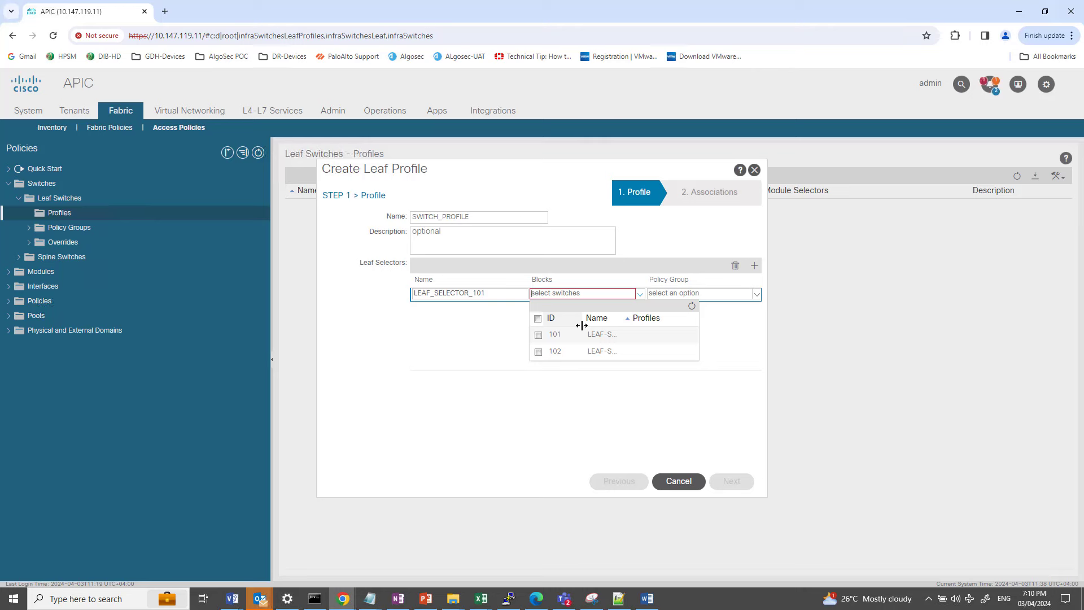
{"action": "left_click", "coordinate": [539, 339]}
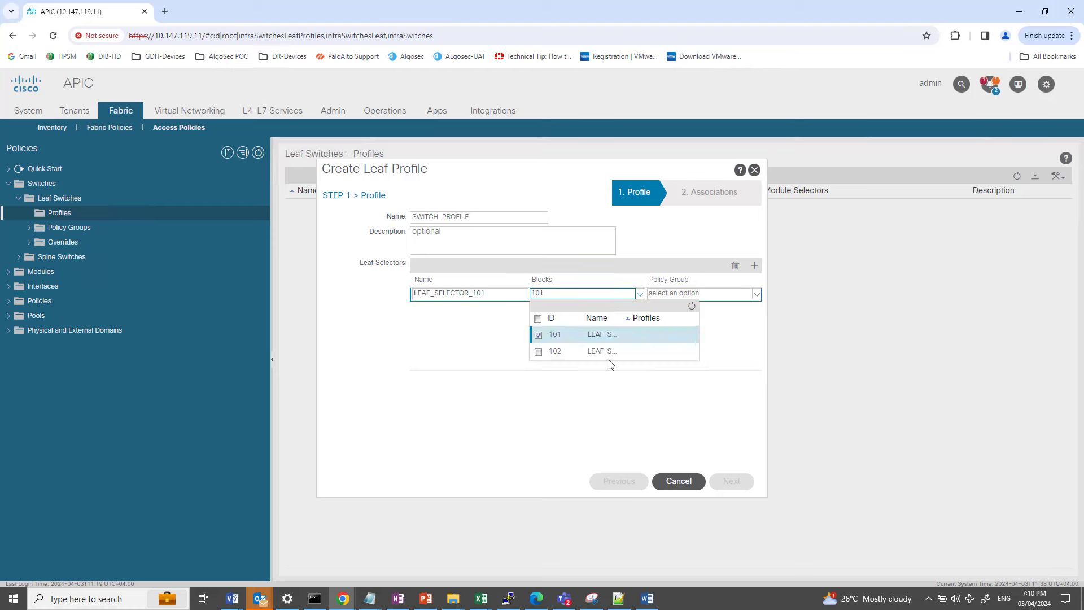
{"action": "left_click", "coordinate": [728, 359]}
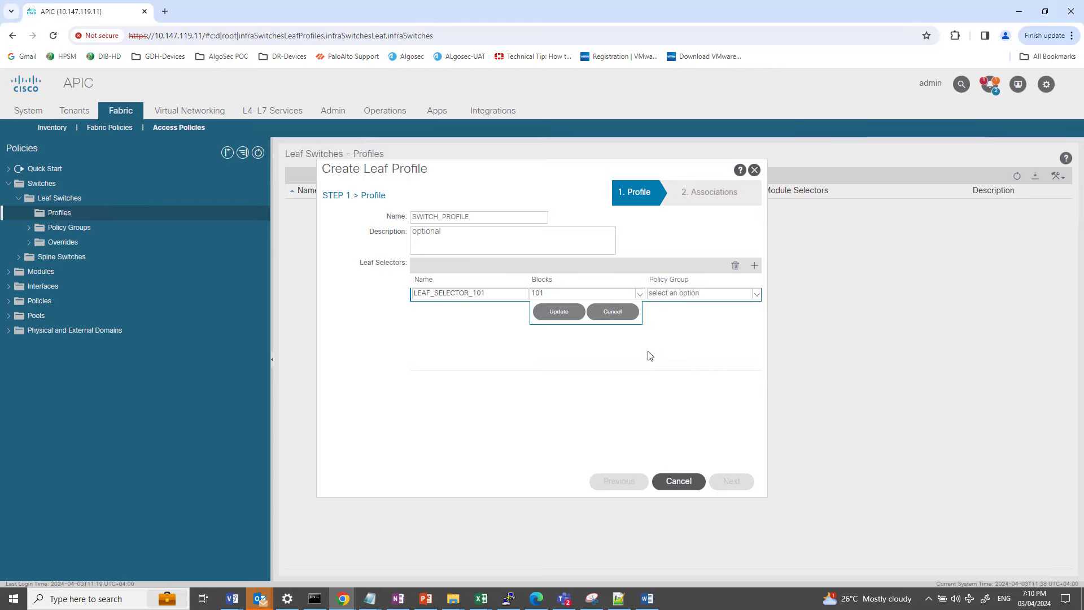
{"action": "left_click", "coordinate": [559, 312]}
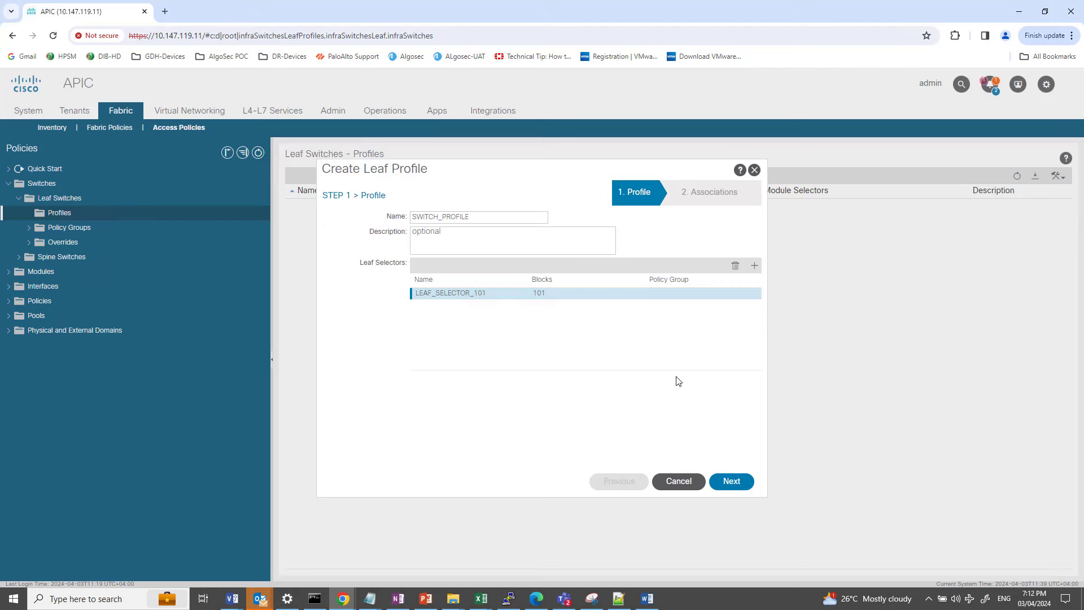
Step: Advance the Create Leaf Profile wizard to Step 2 Associations
{"action": "left_click", "coordinate": [735, 482]}
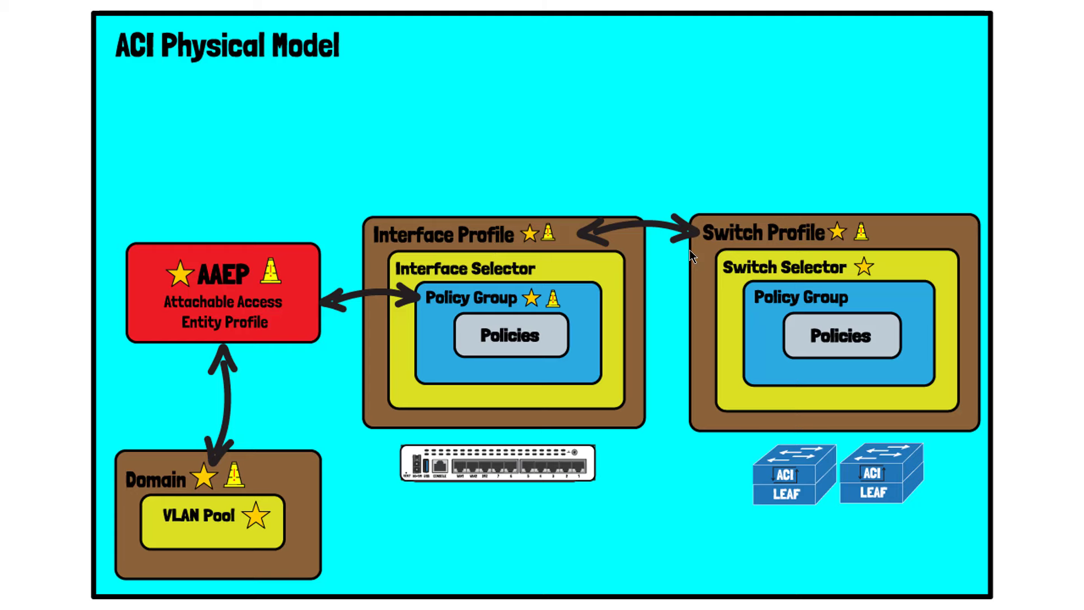
Step: Switch back to the Create Leaf Profile dialog at its Associations step
{"action": "key", "text": "alt+Tab"}
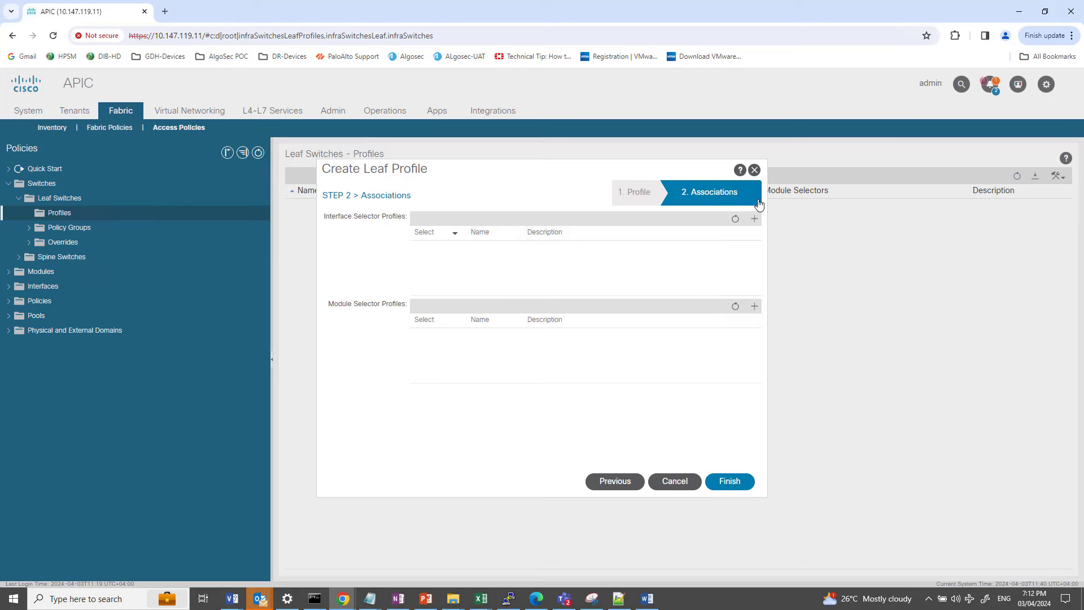
Step: Discard the new interface selector profile, finish SWITCH_PROFILE, and open its policy page
{"action": "left_click", "coordinate": [754, 219]}
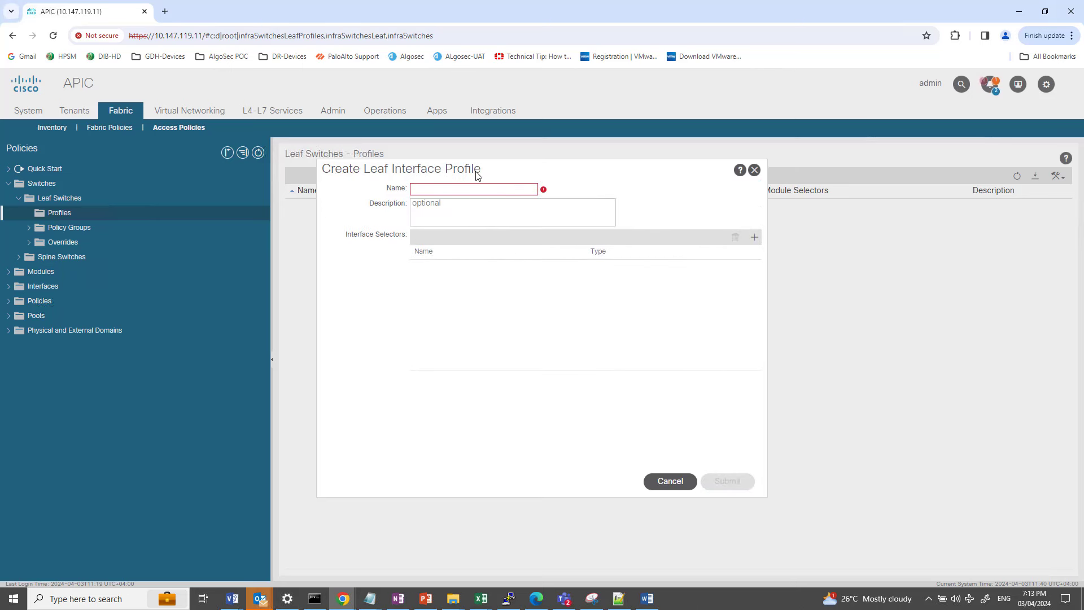
{"action": "left_click", "coordinate": [681, 486]}
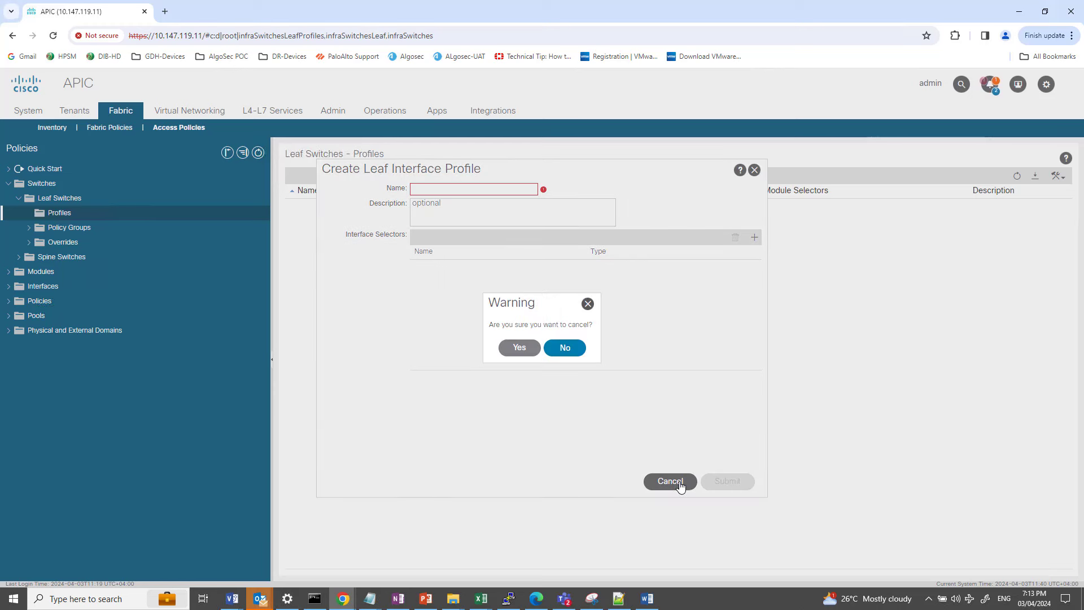
{"action": "left_click", "coordinate": [515, 348]}
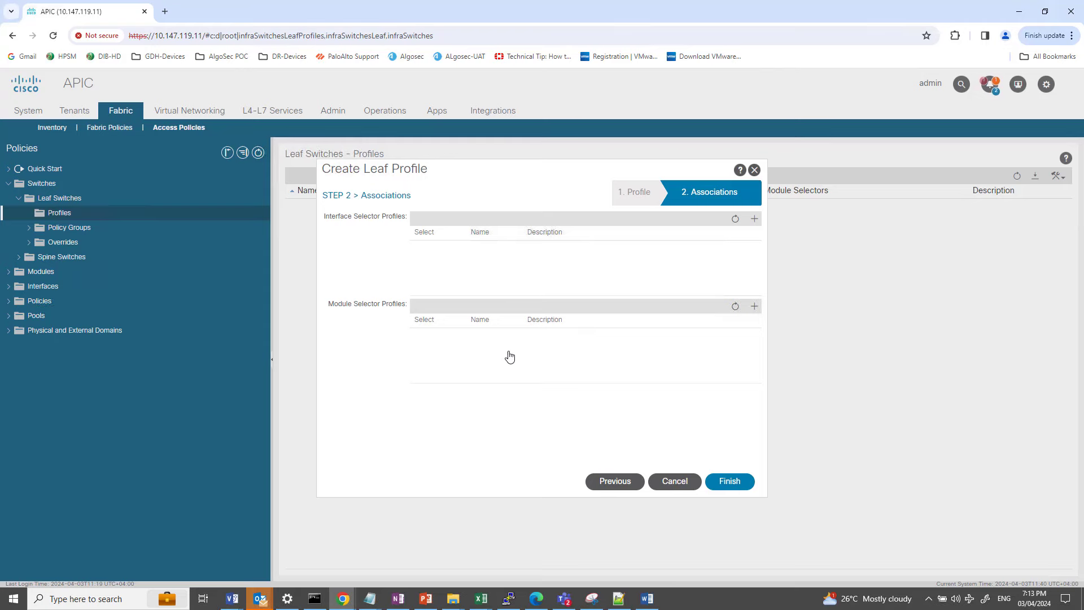
{"action": "left_click", "coordinate": [730, 482]}
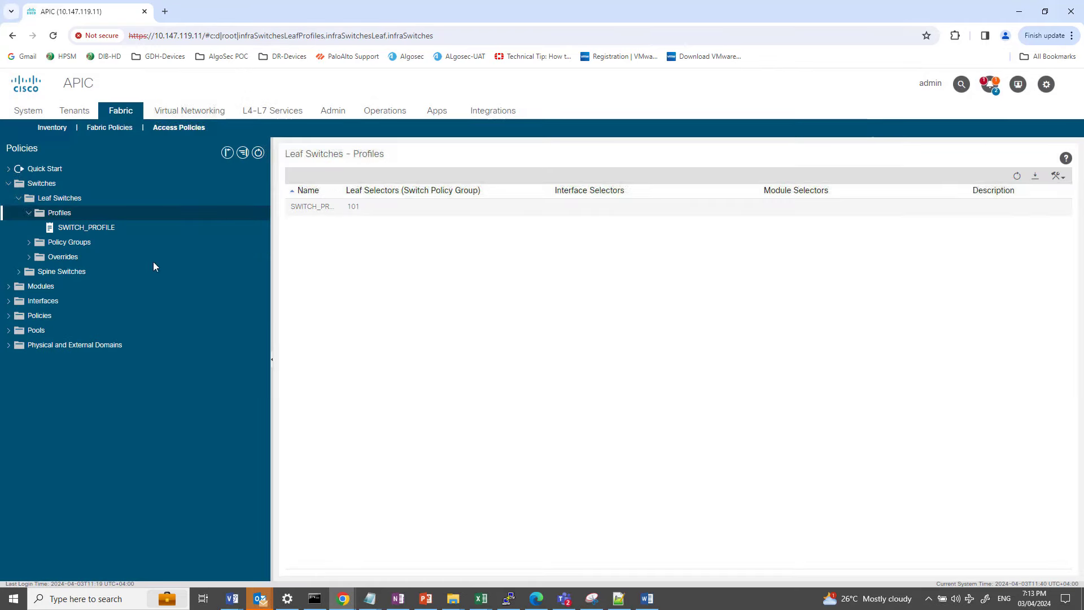
{"action": "left_click", "coordinate": [105, 228]}
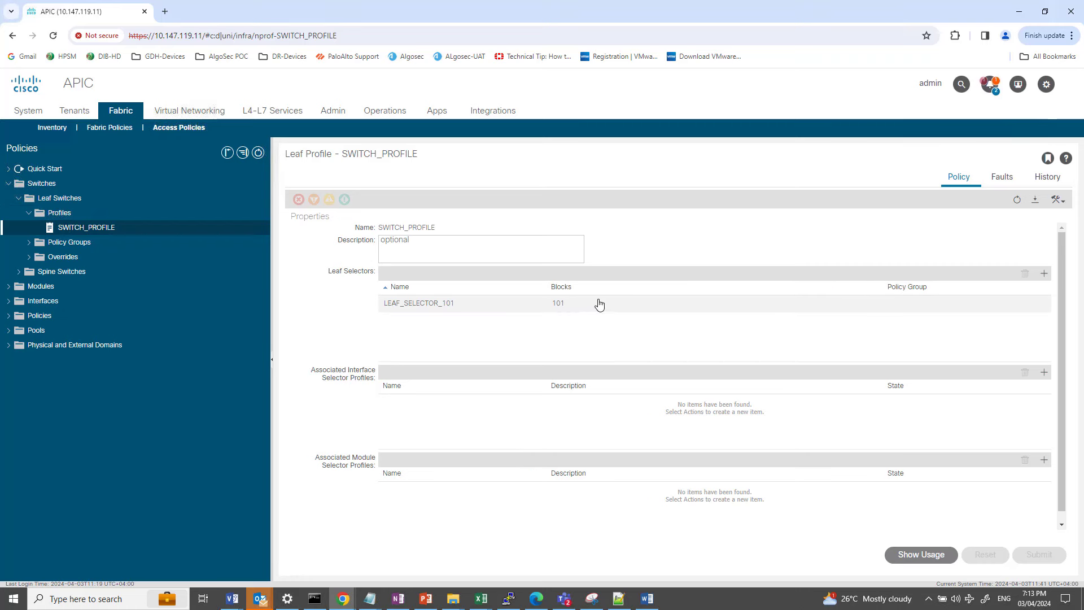
Step: Edit the LEAF_SELECTOR_101 row and show its Policy Group choices, which list no existing groups
{"action": "left_click", "coordinate": [19, 272]}
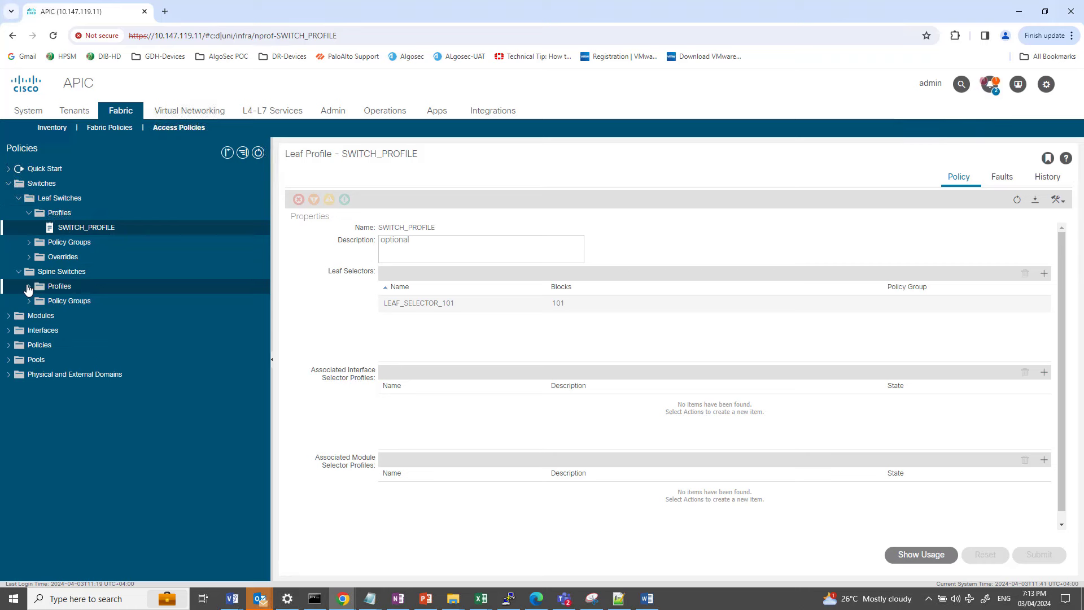
{"action": "left_click", "coordinate": [29, 286]}
{"action": "left_click", "coordinate": [19, 271]}
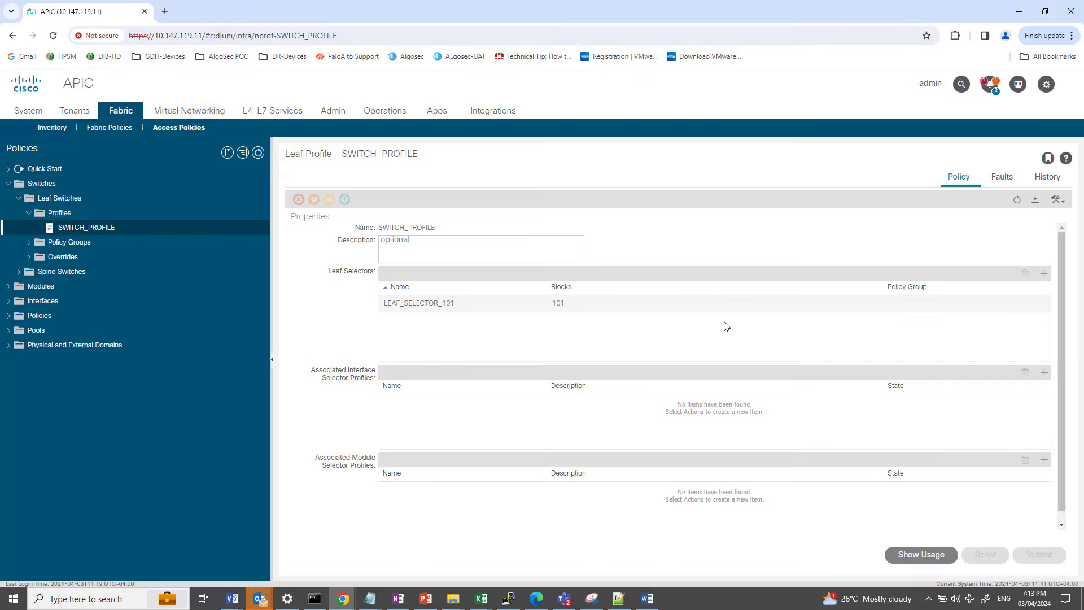
{"action": "left_click", "coordinate": [977, 300]}
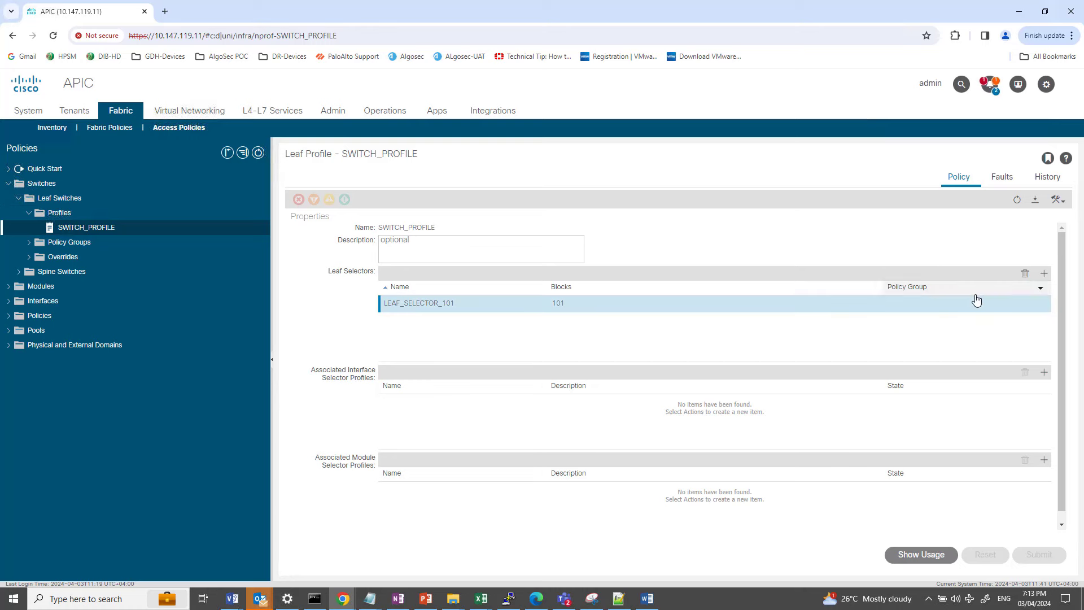
{"action": "left_click", "coordinate": [927, 305]}
{"action": "left_click", "coordinate": [1048, 306]}
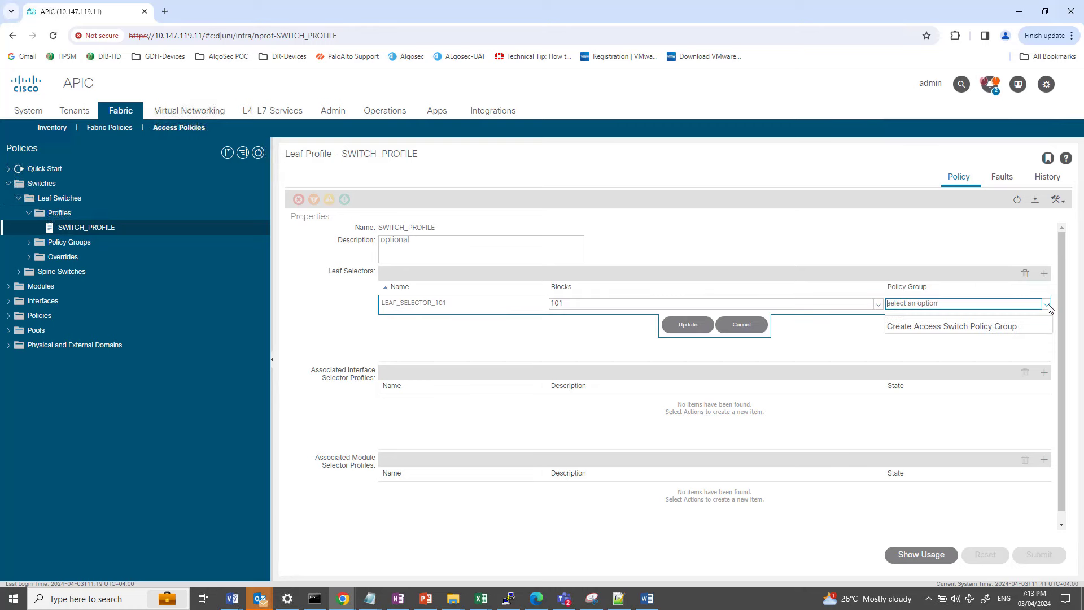
{"action": "left_click", "coordinate": [952, 332]}
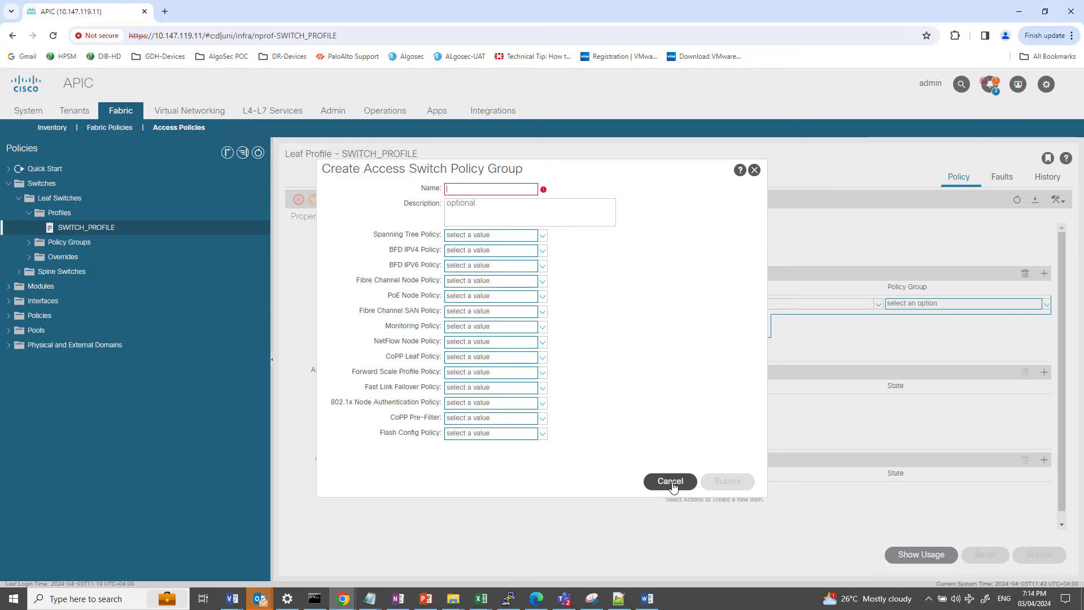
{"action": "left_click", "coordinate": [672, 484]}
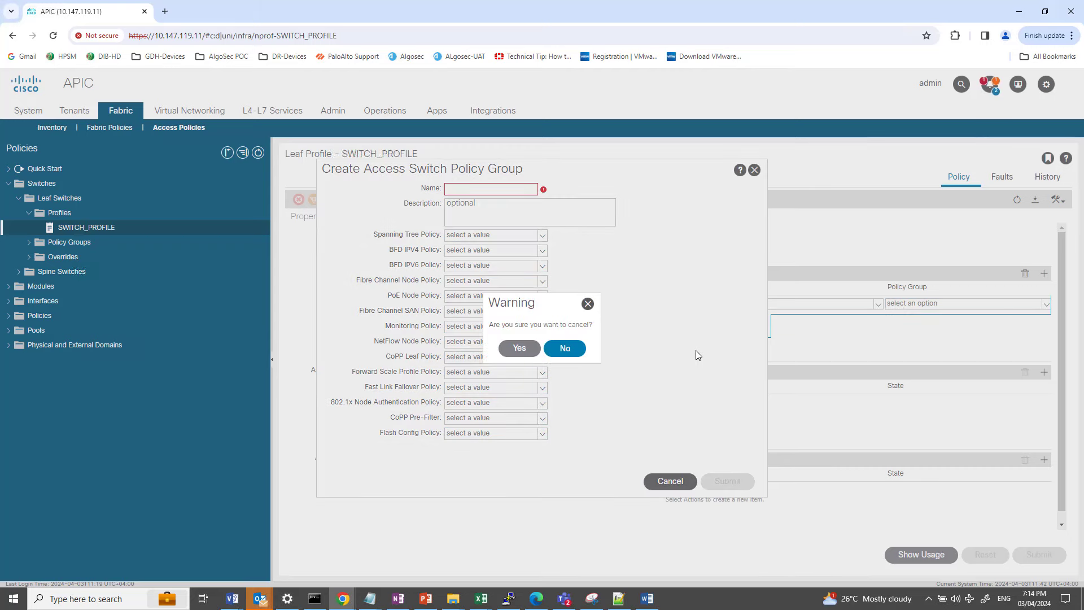
{"action": "left_click", "coordinate": [517, 347]}
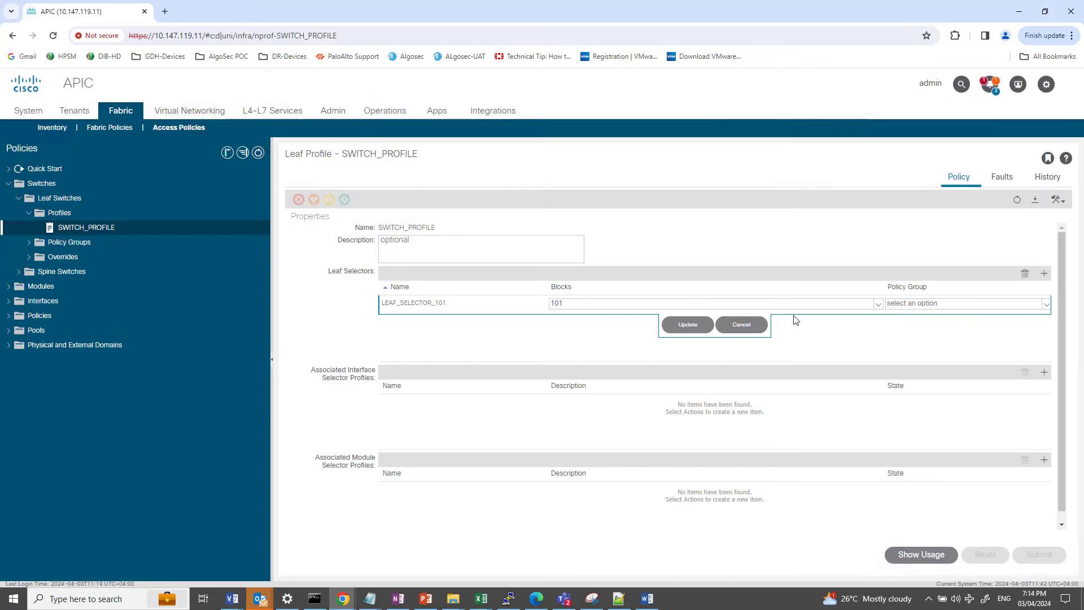
Step: Try LEAF_SELECTOR_101 blocks 101-102 and 101,102, then trim back to 101
{"action": "left_click", "coordinate": [579, 305]}
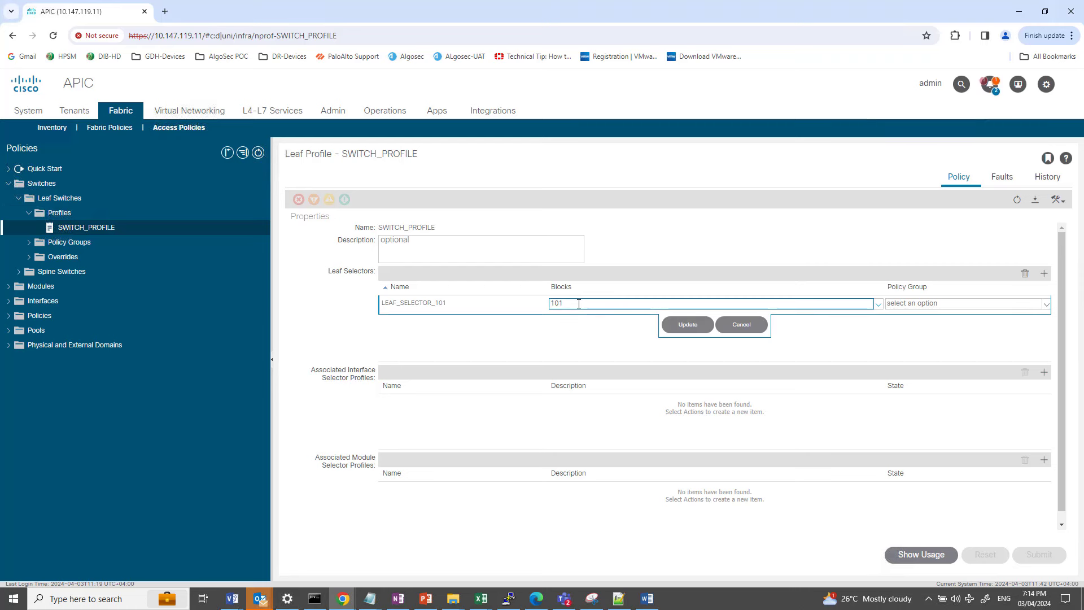
{"action": "type", "text": "-12"}
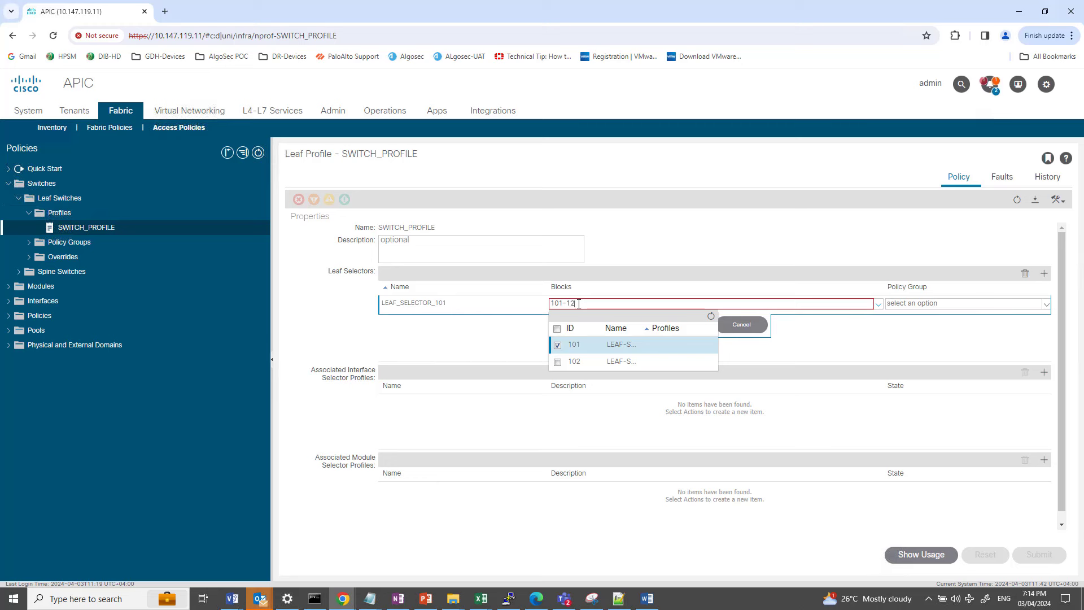
{"action": "key", "text": "BackSpace"}
{"action": "type", "text": "02"}
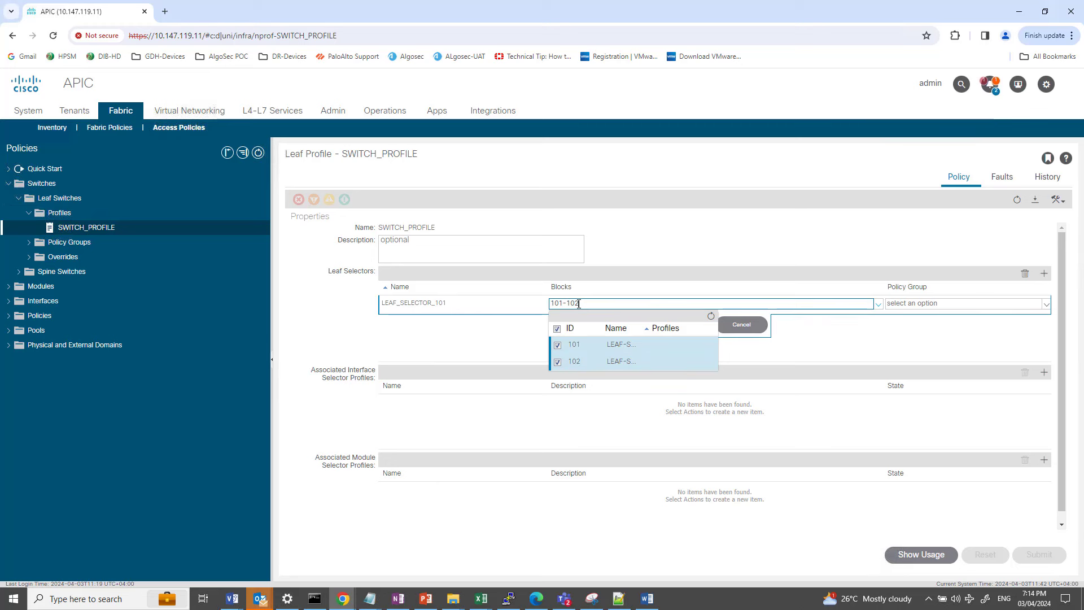
{"action": "key", "text": "BackSpace"}
{"action": "key", "text": "BackSpace"}
{"action": "key", "text": "BackSpace"}
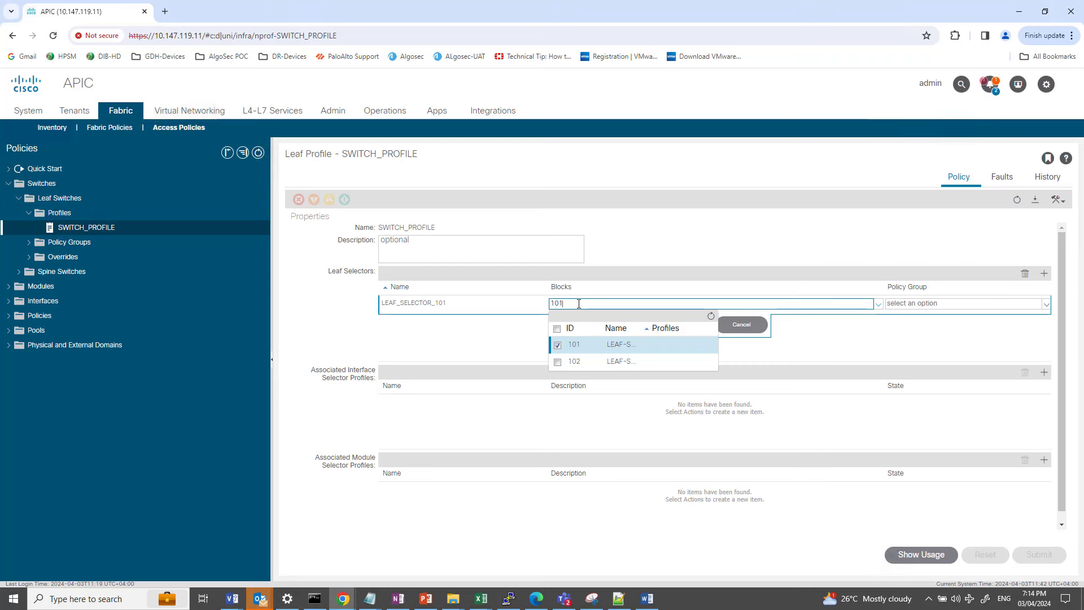
{"action": "type", "text": ",10"}
{"action": "key", "text": "BackSpace"}
{"action": "key", "text": "BackSpace"}
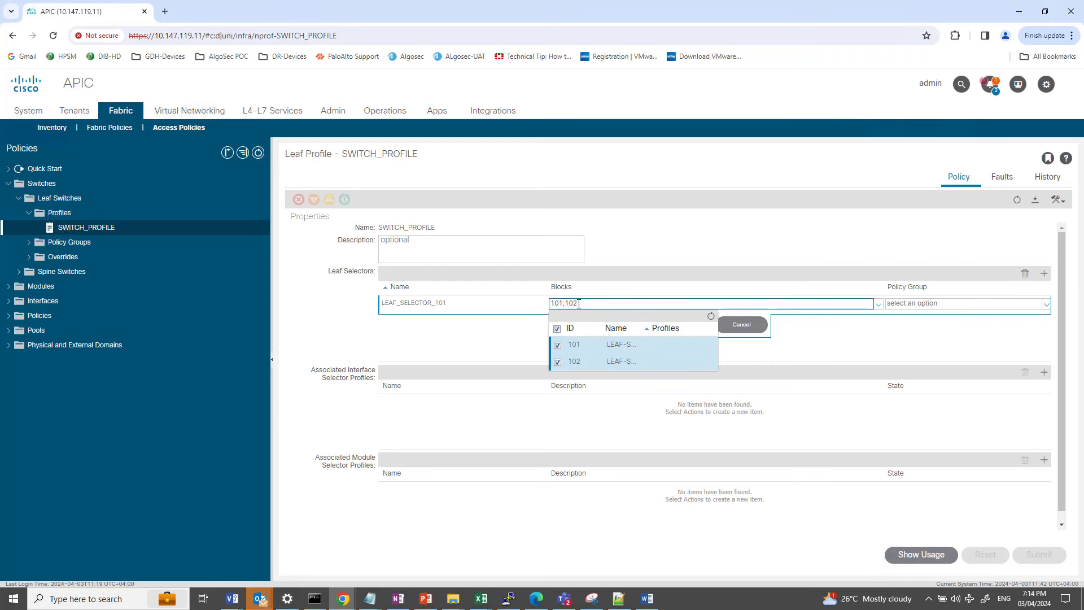
{"action": "key", "text": "BackSpace"}
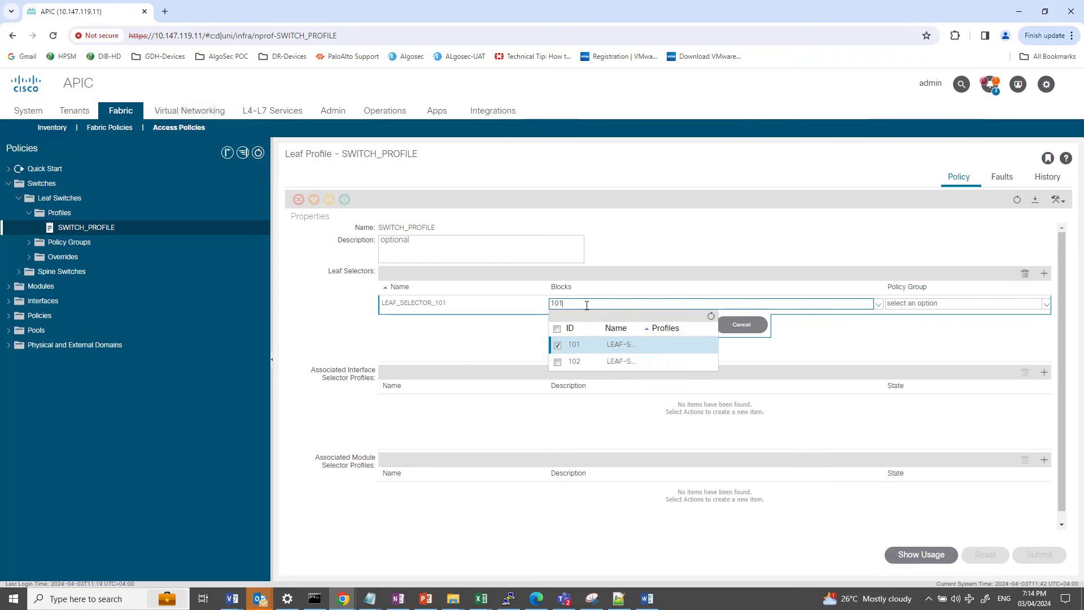
Step: Save LEAF_SELECTOR_101 with block 101, accepting the warning, and collapse Leaf Switch Profiles
{"action": "left_click", "coordinate": [497, 341]}
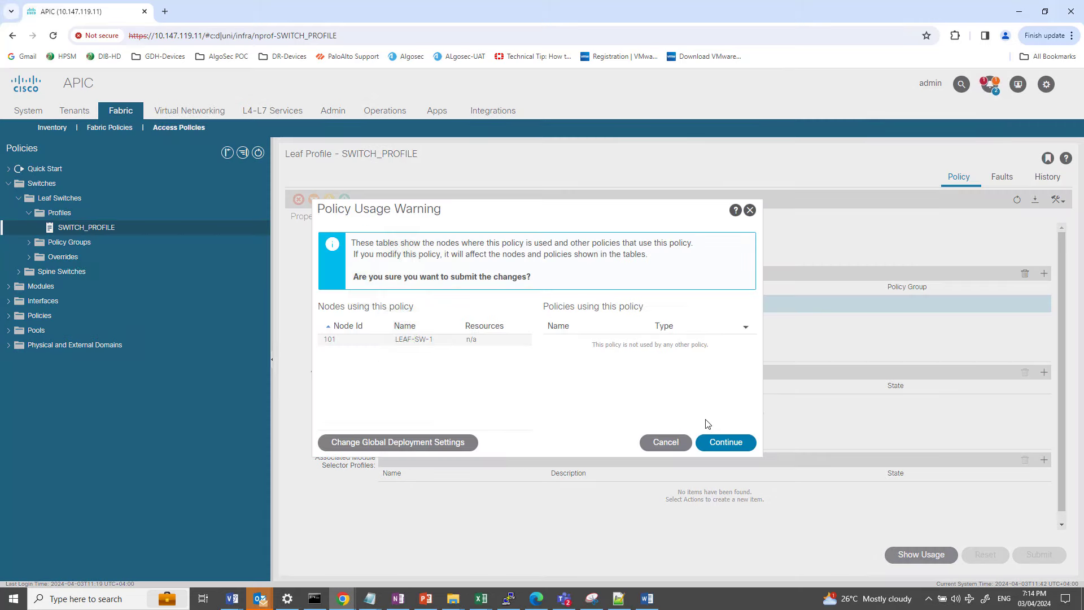
{"action": "left_click", "coordinate": [724, 443]}
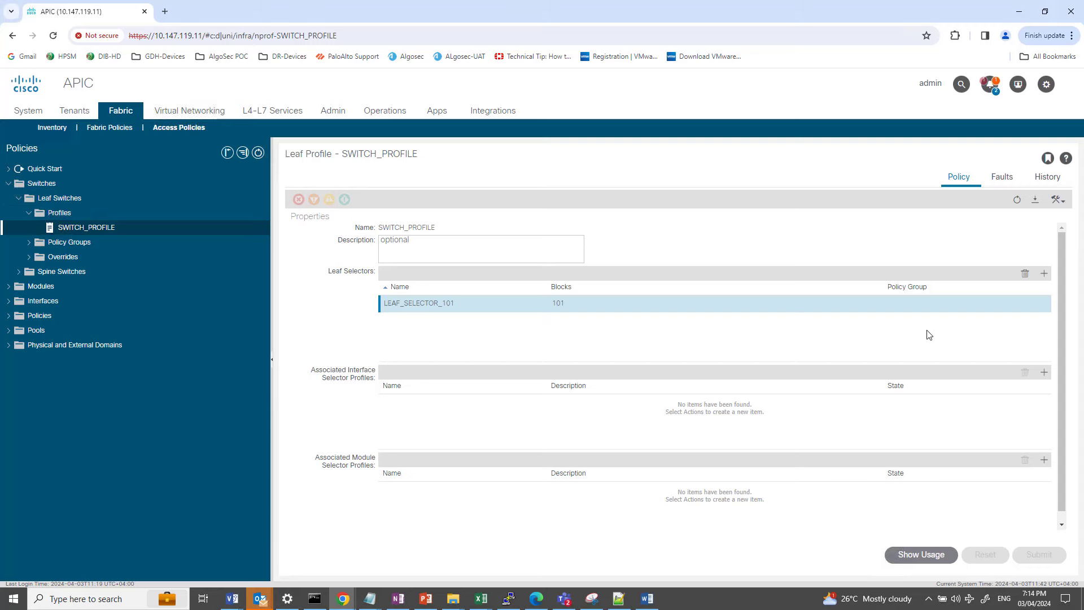
{"action": "left_click", "coordinate": [28, 213]}
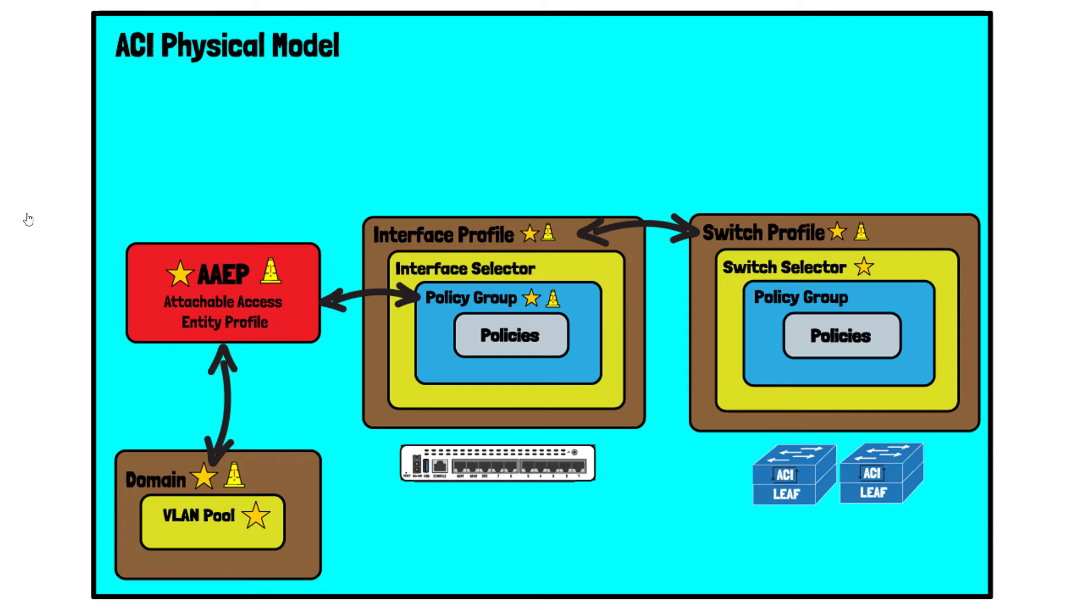
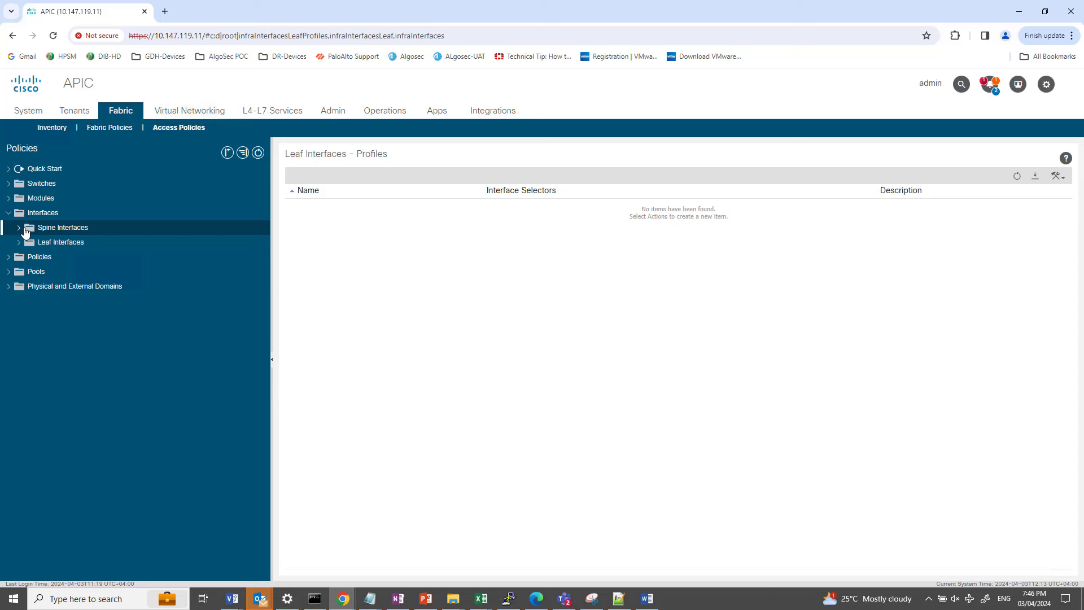
Step: Under Leaf Interfaces > Profiles, create the interface profile LEAF_PROFILE and open its details
{"action": "left_click", "coordinate": [18, 243]}
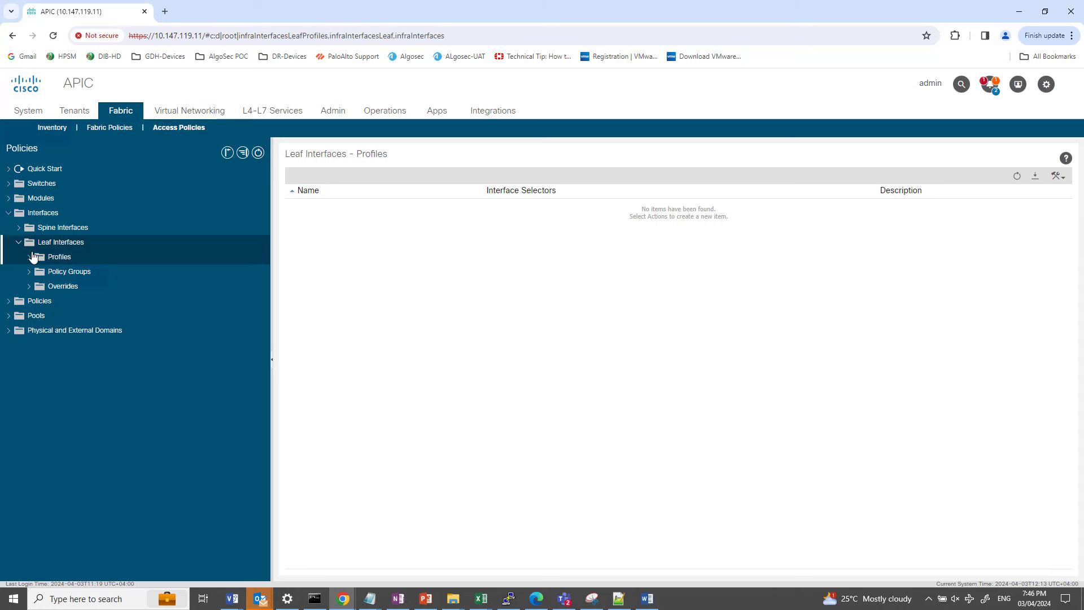
{"action": "left_click", "coordinate": [32, 257]}
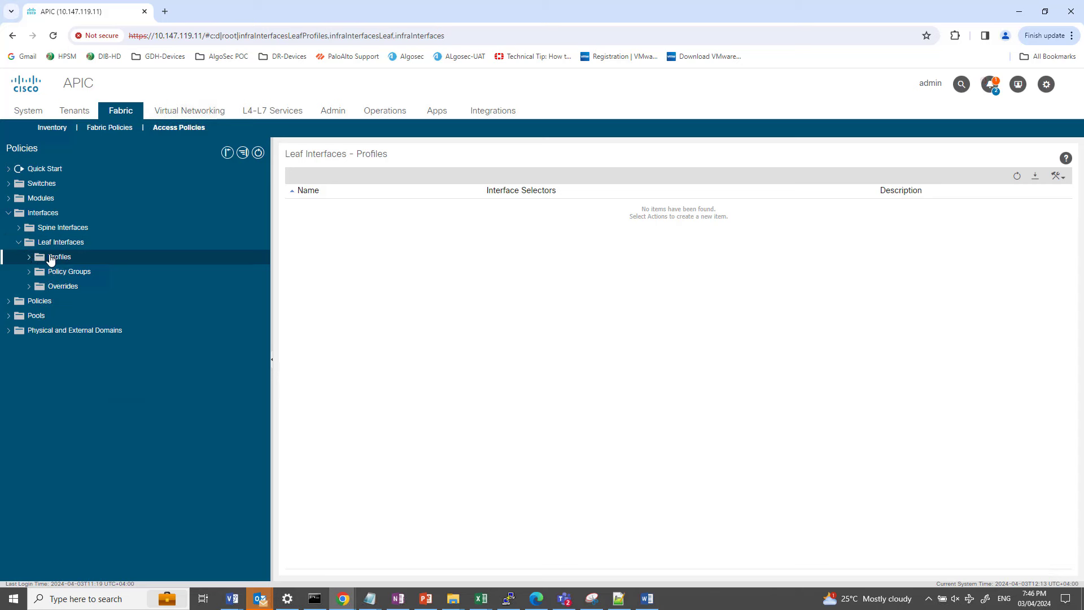
{"action": "left_click", "coordinate": [24, 213]}
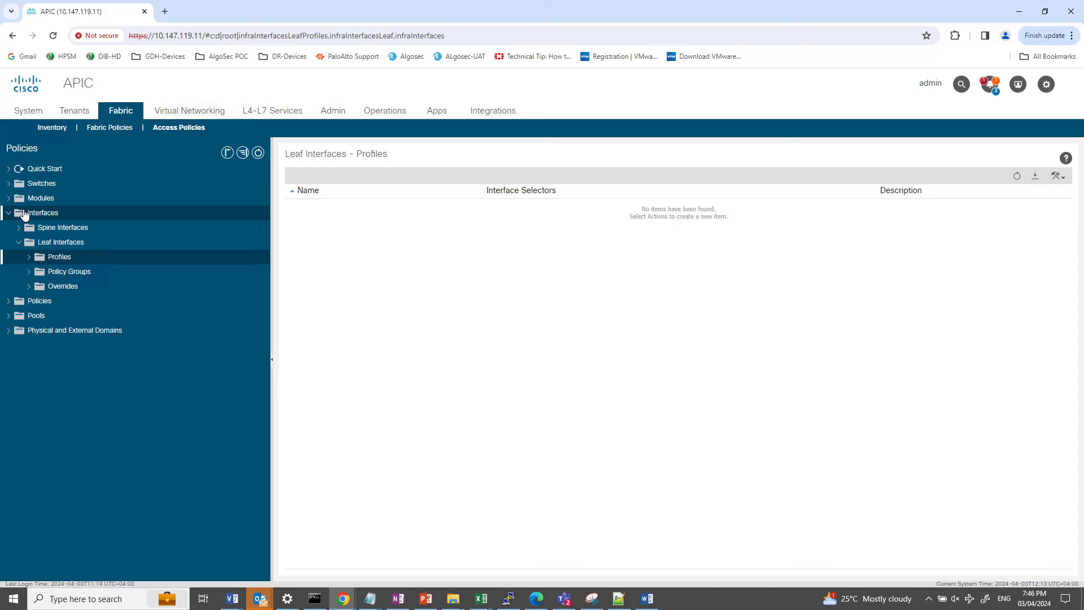
{"action": "left_click", "coordinate": [29, 257]}
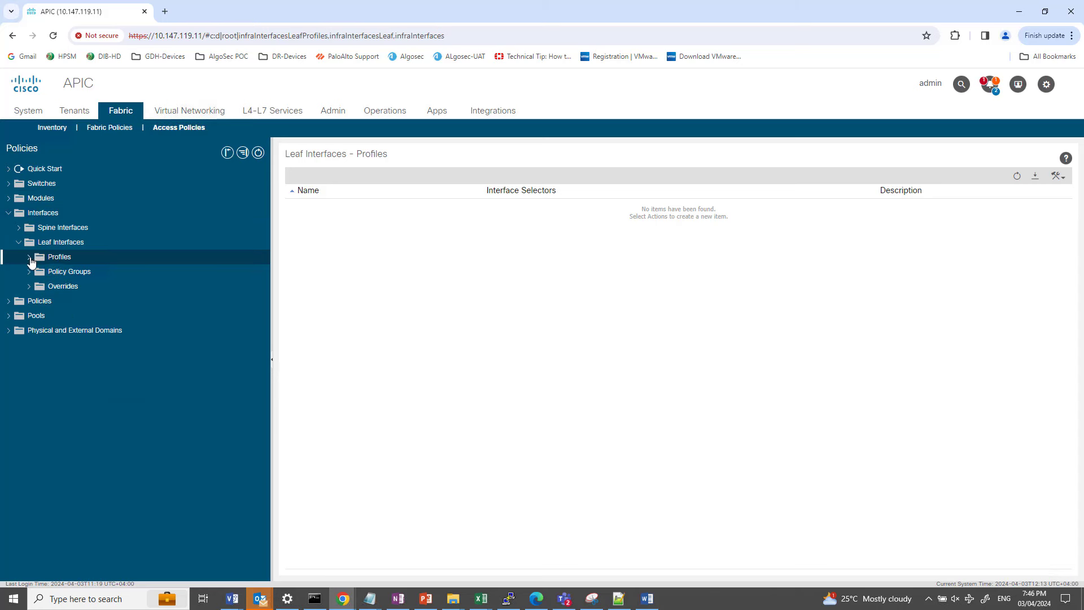
{"action": "right_click", "coordinate": [59, 258]}
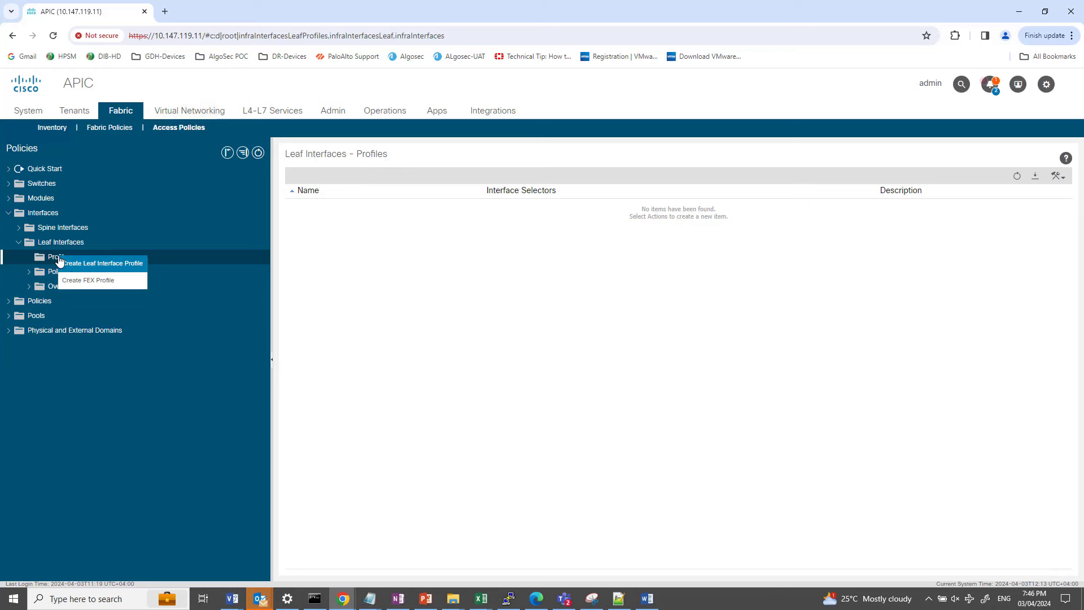
{"action": "left_click", "coordinate": [97, 268]}
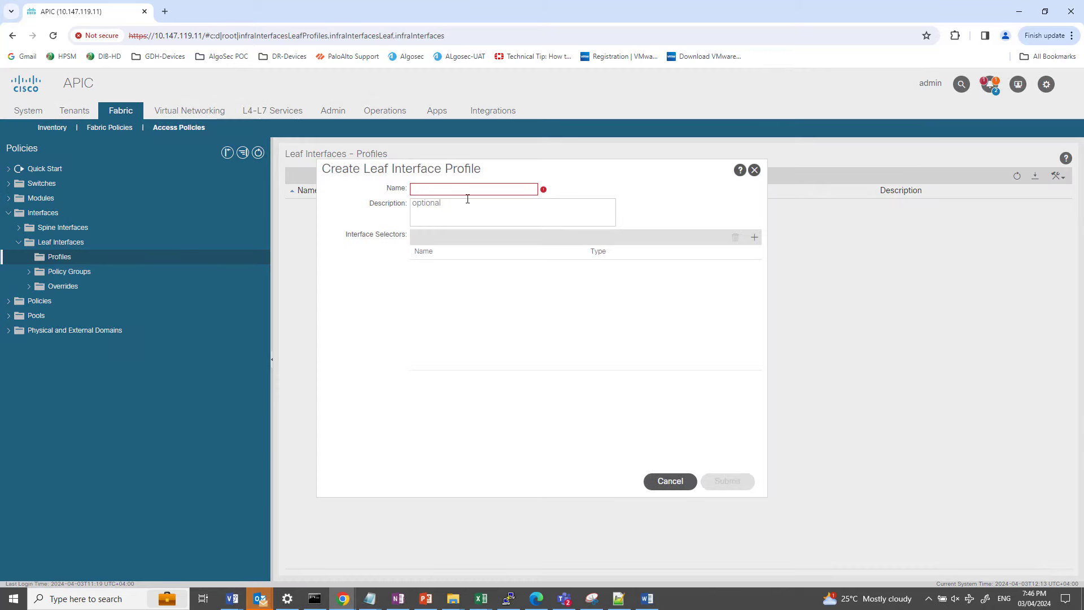
{"action": "type", "text": "LE"}
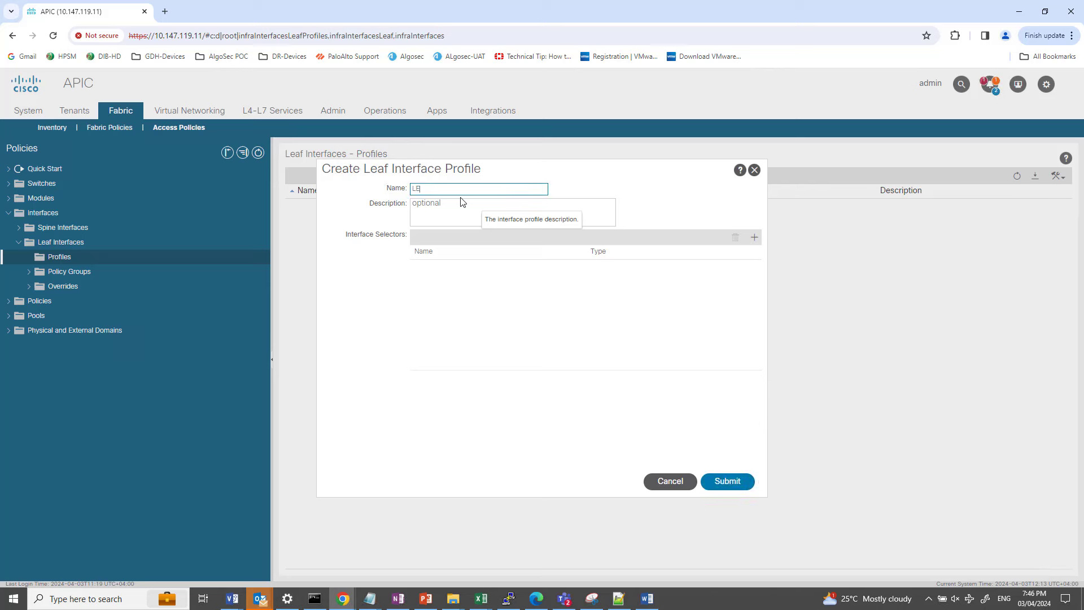
{"action": "type", "text": "AF_PROFILE"}
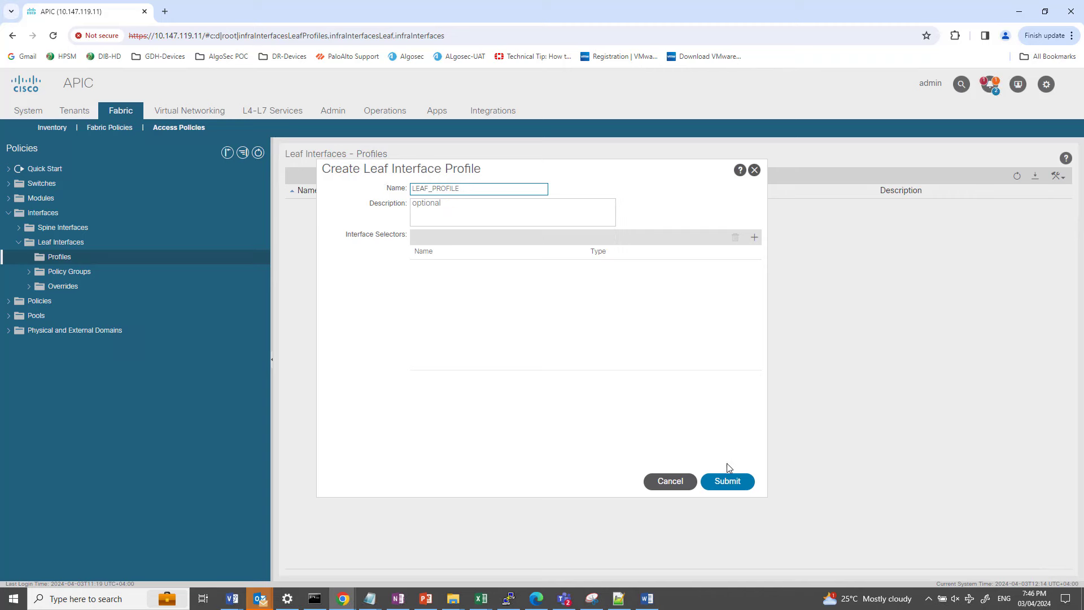
{"action": "left_click", "coordinate": [727, 481]}
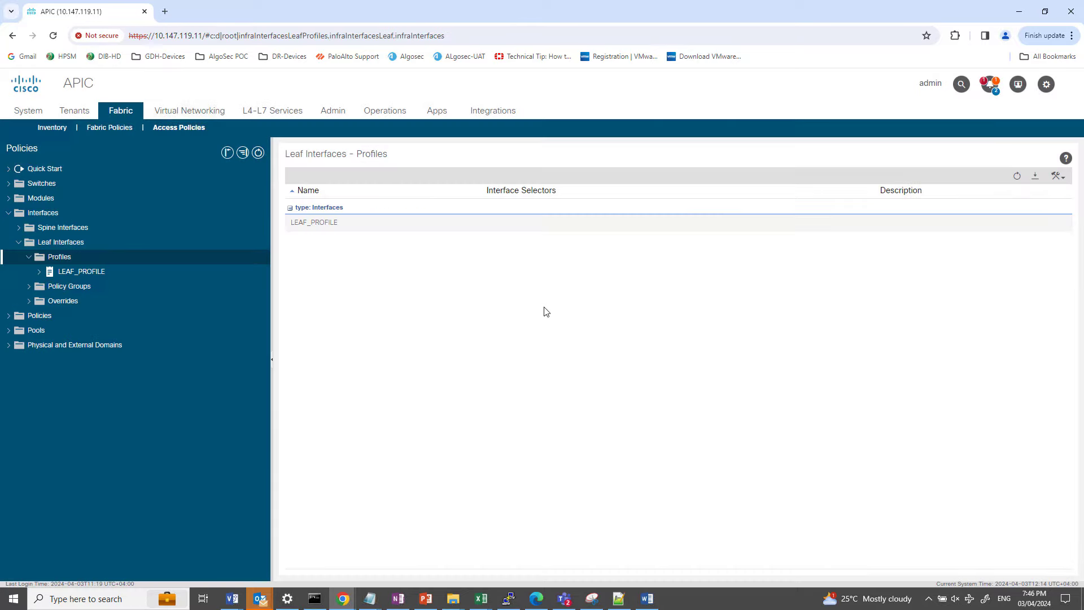
{"action": "double_click", "coordinate": [326, 224]}
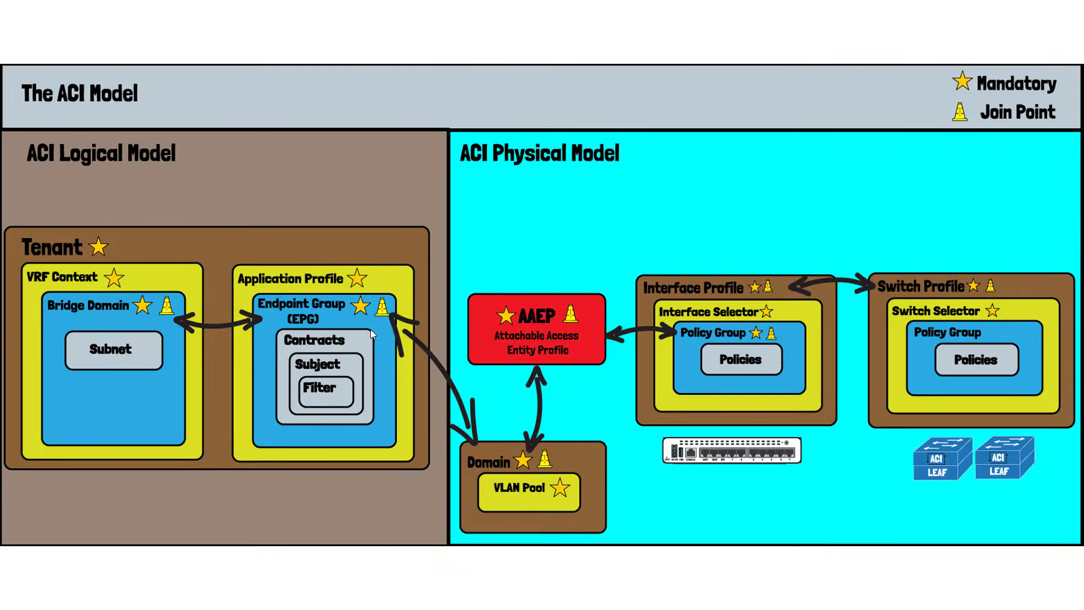
Step: Advance to the enlarged ACI Physical Model slide, then return to the APIC window
{"action": "key", "text": "Right"}
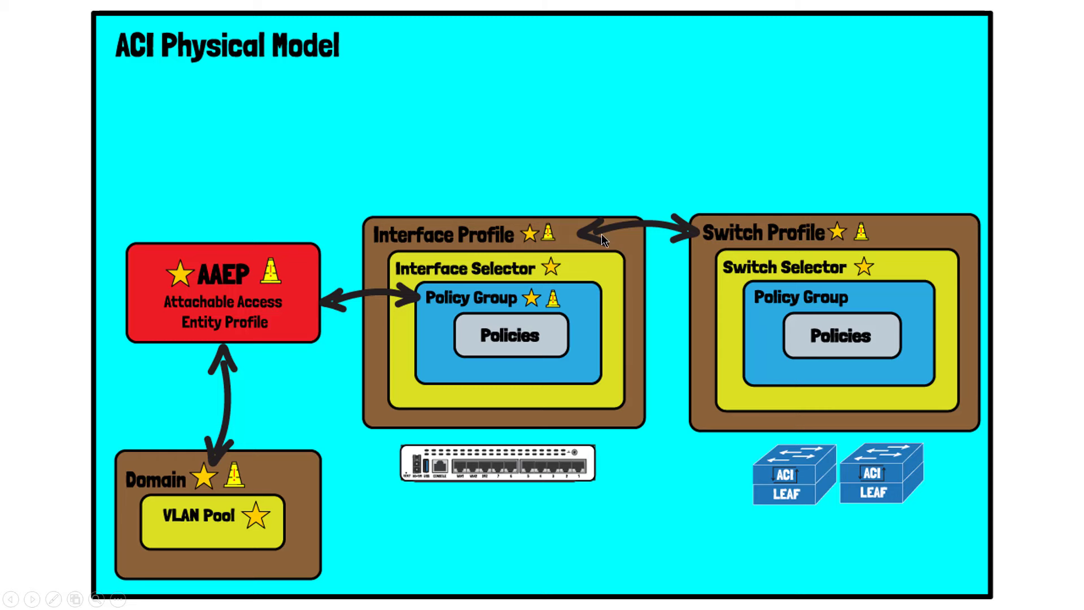
{"action": "key", "text": "alt+Tab"}
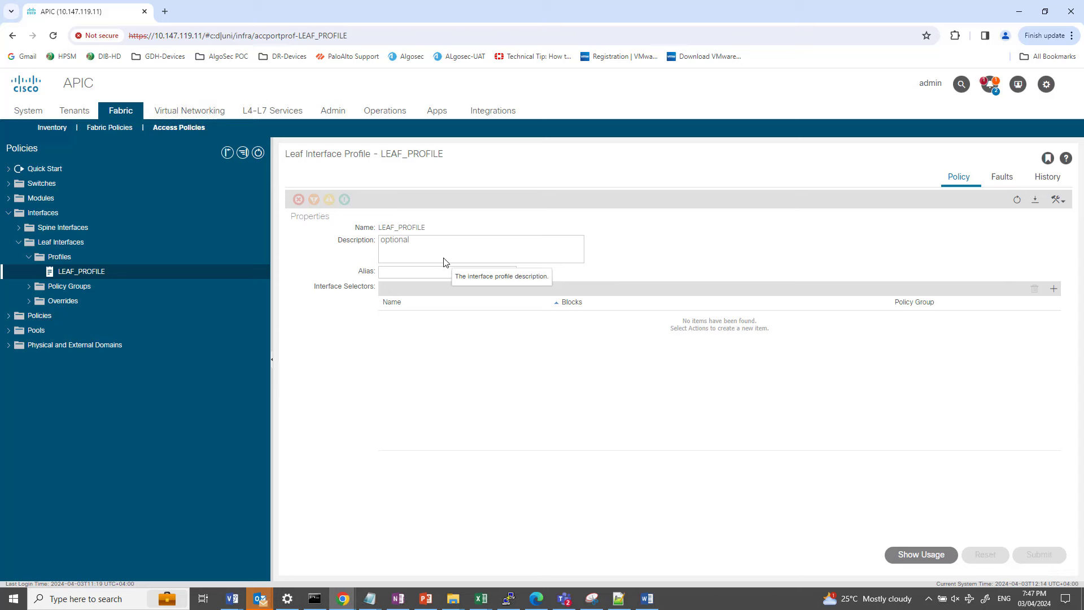
Step: Expand Switches > Leaf Switches > Profiles and open the SWITCH_PROFILE leaf switch profile
{"action": "left_click", "coordinate": [8, 213]}
{"action": "left_click", "coordinate": [8, 184]}
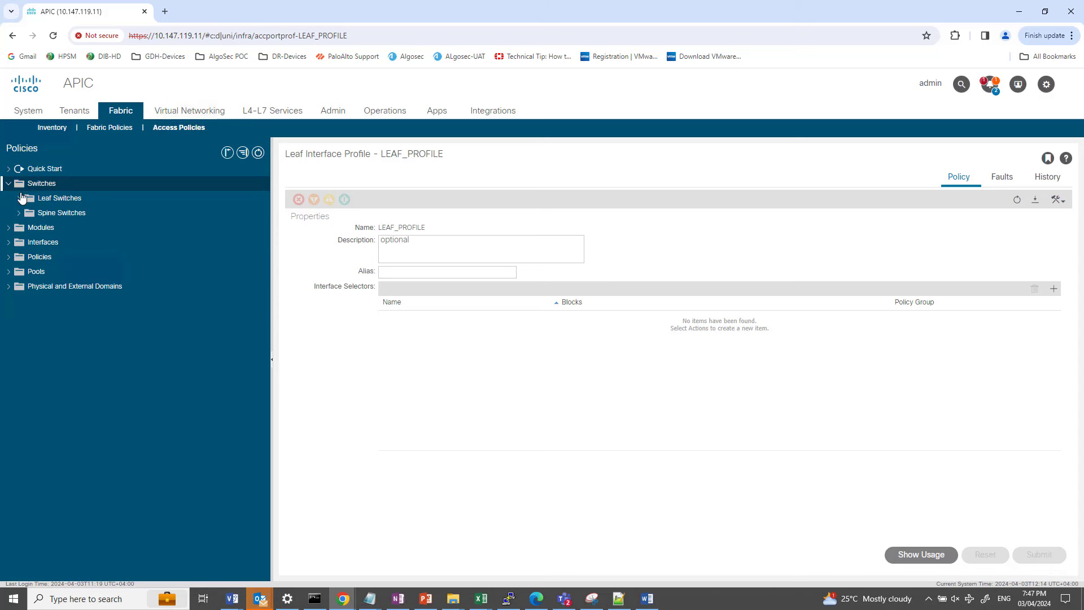
{"action": "left_click", "coordinate": [20, 197]}
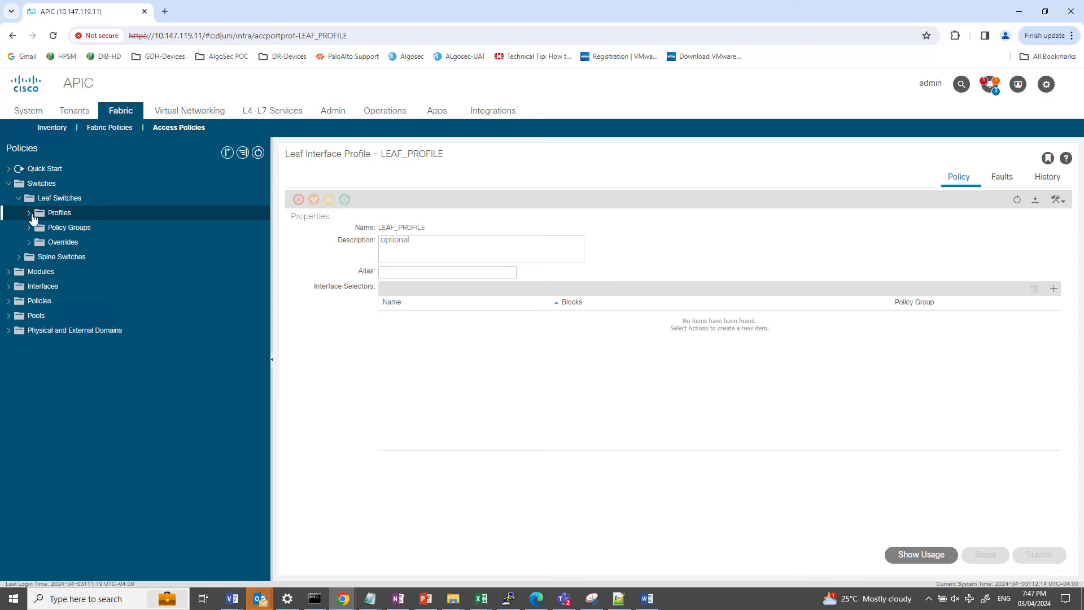
{"action": "left_click", "coordinate": [29, 213]}
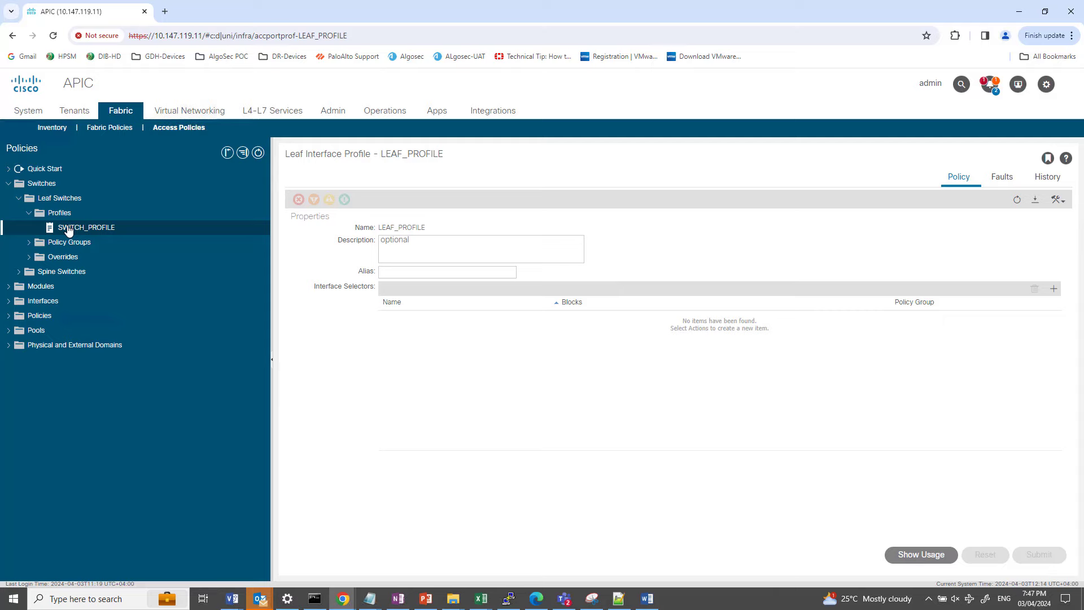
{"action": "key", "text": "alt+Tab"}
{"action": "key", "text": "alt+Tab"}
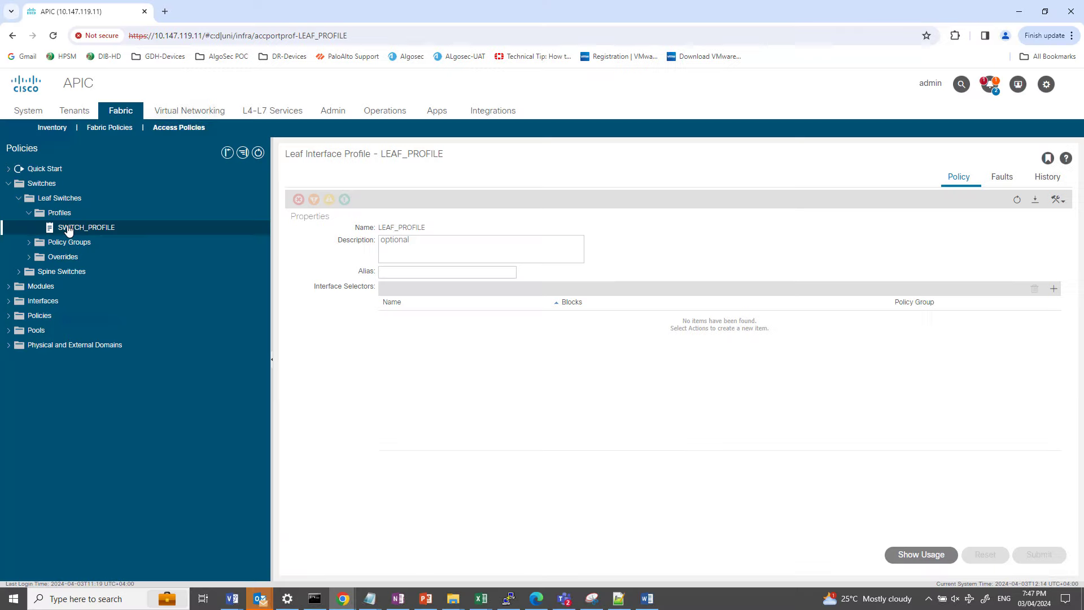
{"action": "left_click", "coordinate": [68, 228]}
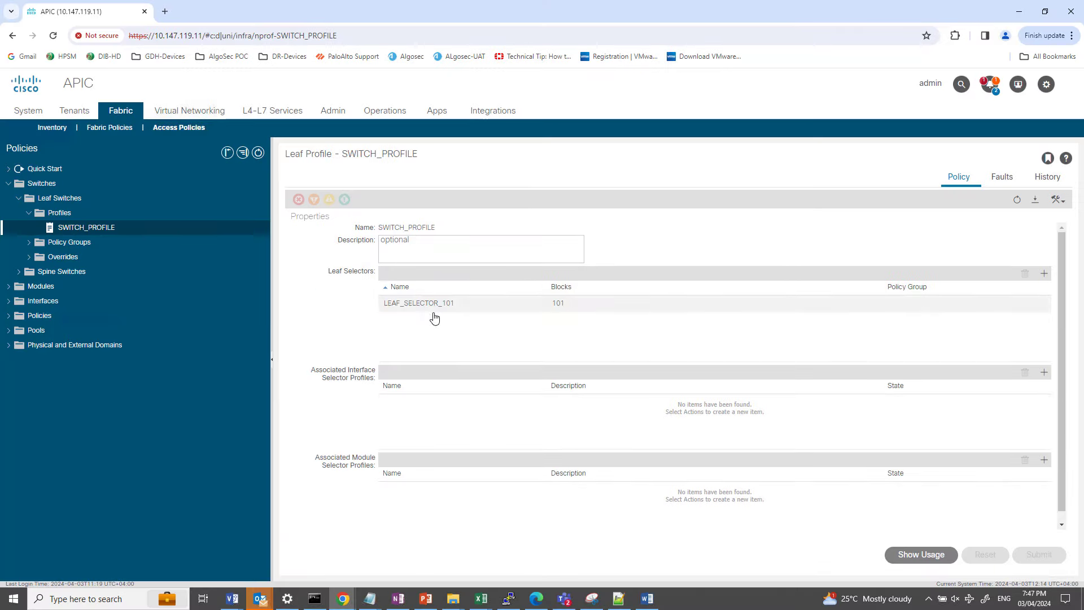
Step: Add LEAF_PROFILE as an associated interface selector profile of SWITCH_PROFILE and submit
{"action": "left_click", "coordinate": [1044, 375]}
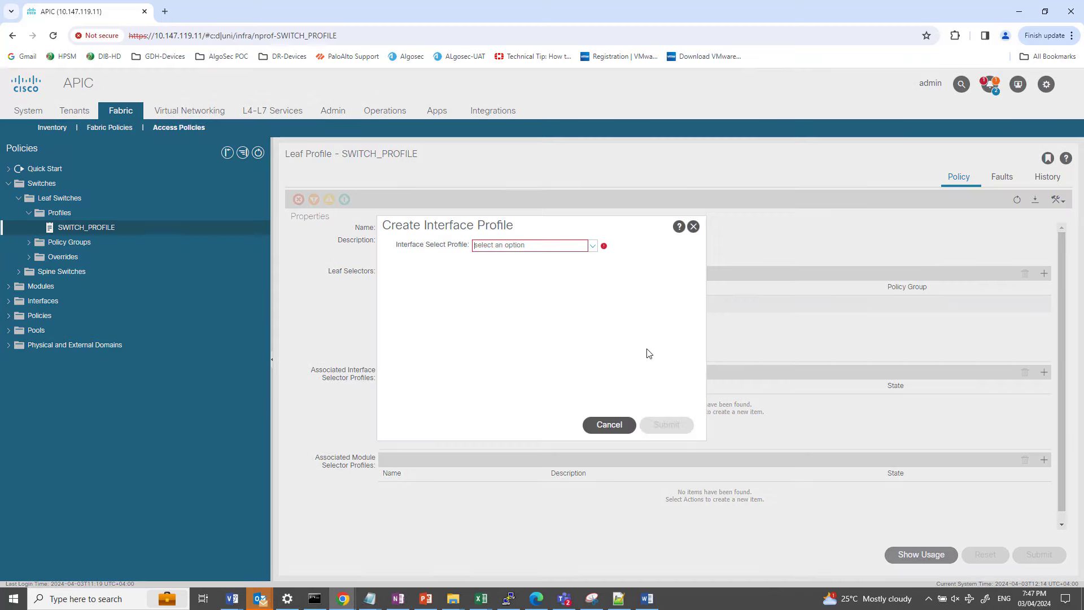
{"action": "left_click", "coordinate": [593, 249]}
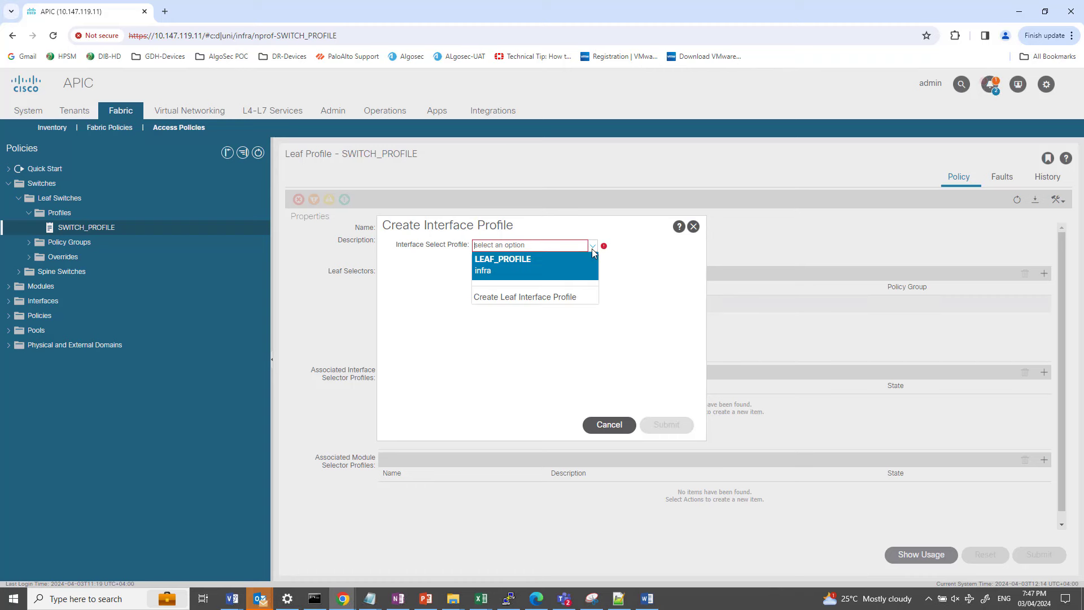
{"action": "left_click", "coordinate": [500, 276]}
{"action": "left_click", "coordinate": [665, 425]}
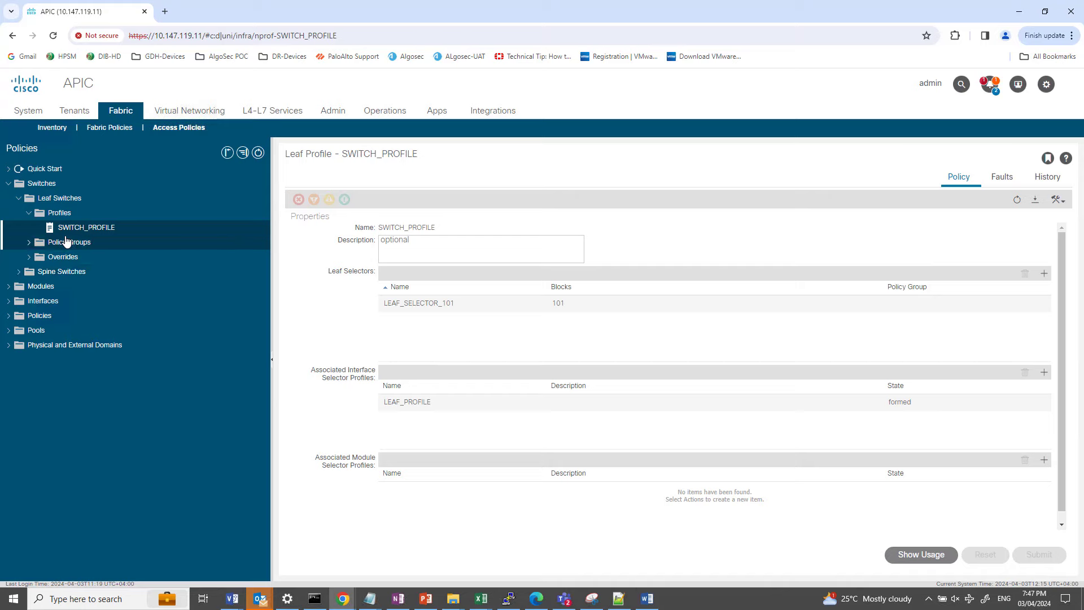
{"action": "key", "text": "alt+Tab"}
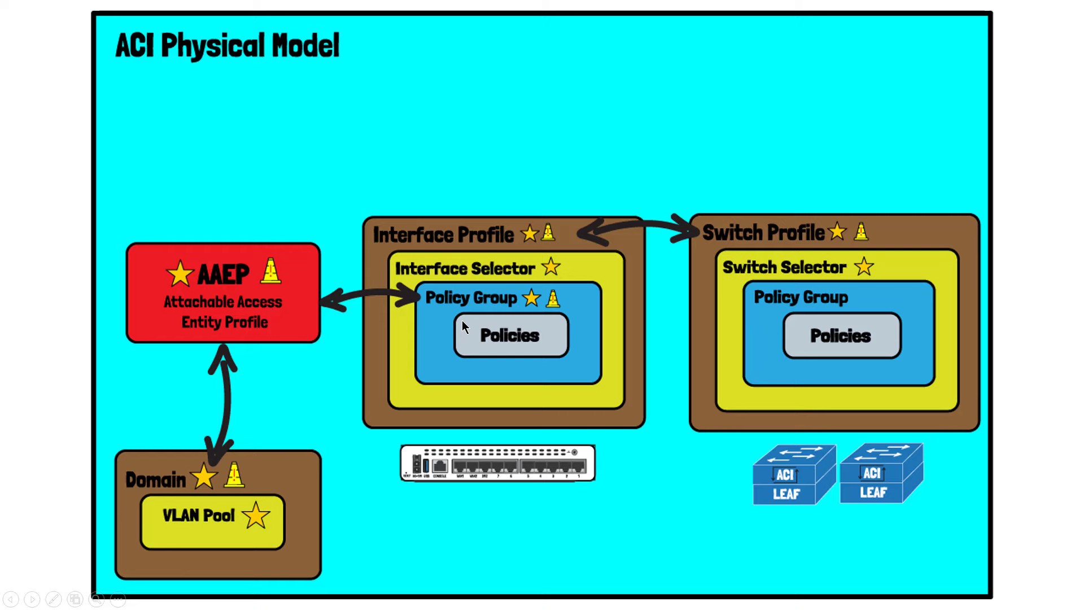
Step: Leave the ACI Physical Model slide and return to the SWITCH_PROFILE page in APIC
{"action": "key", "text": "alt+Tab"}
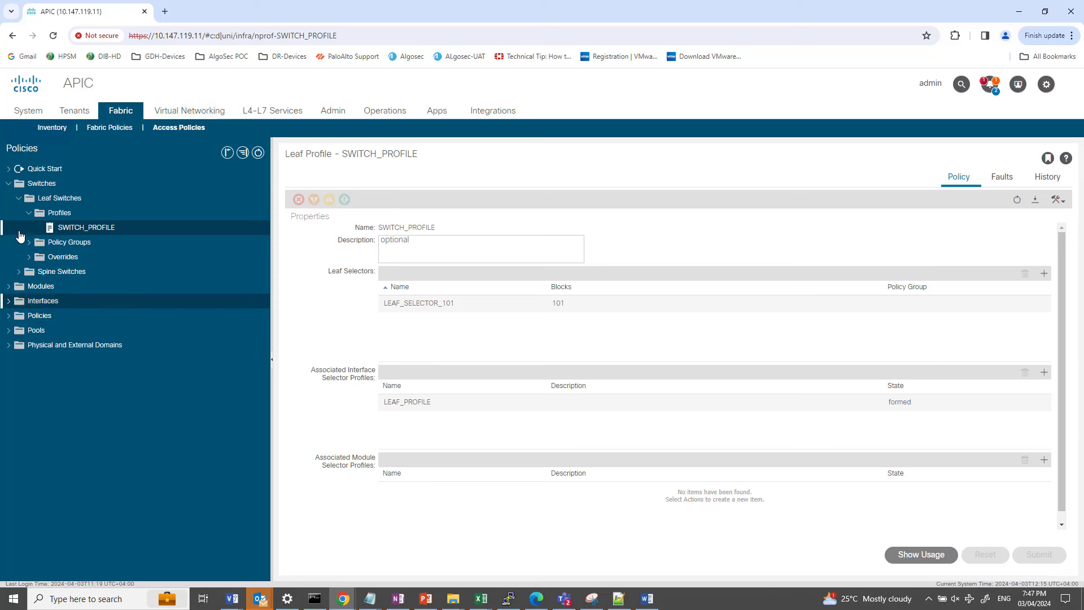
Step: Collapse Leaf Switches and expand Interfaces > Leaf Interfaces > Profiles to reach LEAF_PROFILE
{"action": "left_click", "coordinate": [29, 213]}
{"action": "left_click", "coordinate": [18, 198]}
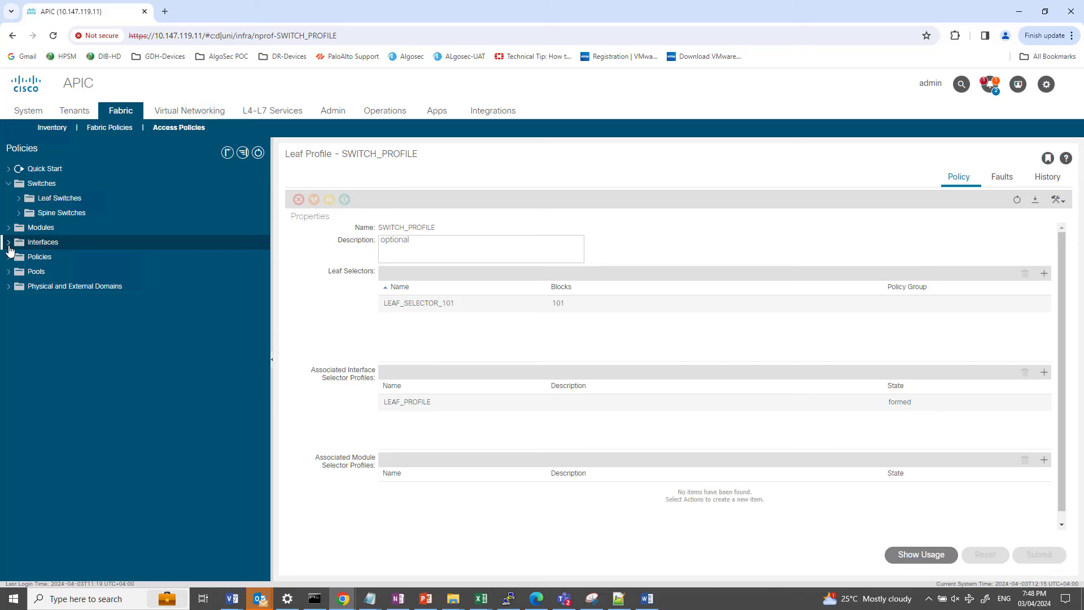
{"action": "left_click", "coordinate": [9, 244]}
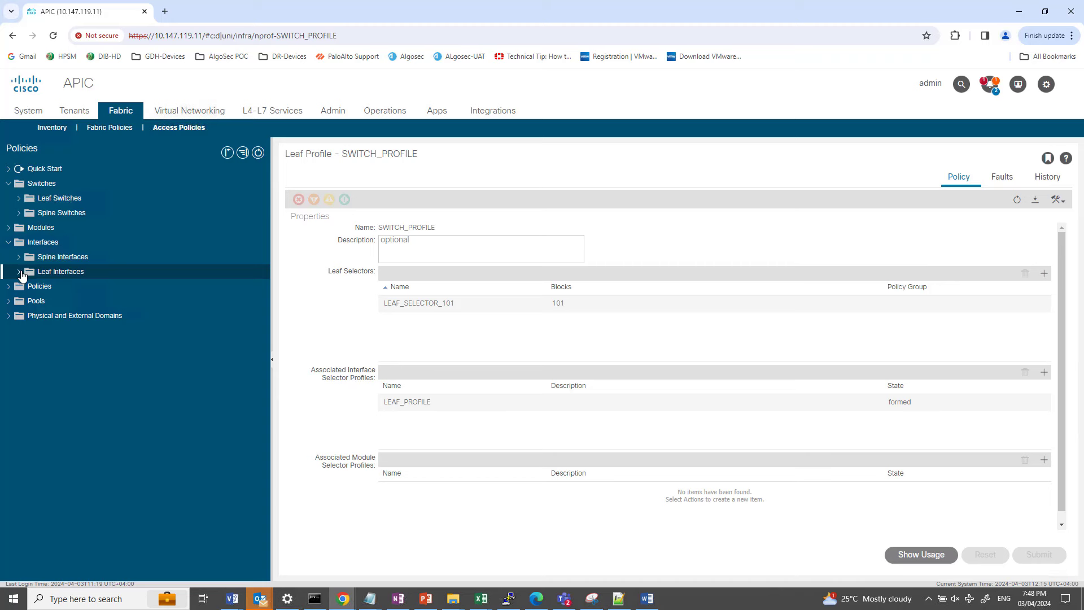
{"action": "left_click", "coordinate": [21, 273]}
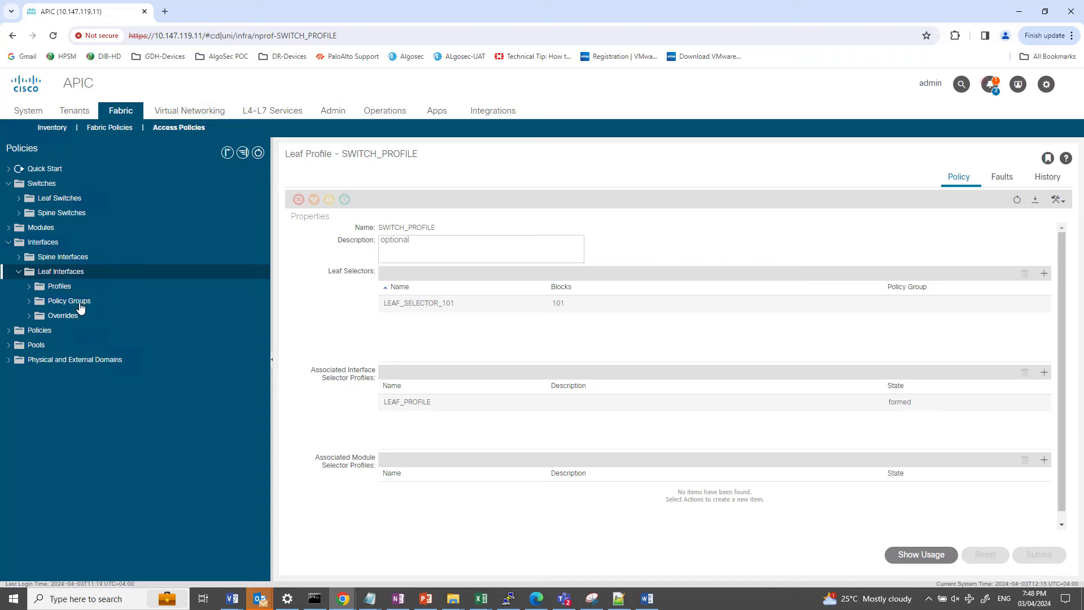
{"action": "left_click", "coordinate": [48, 287]}
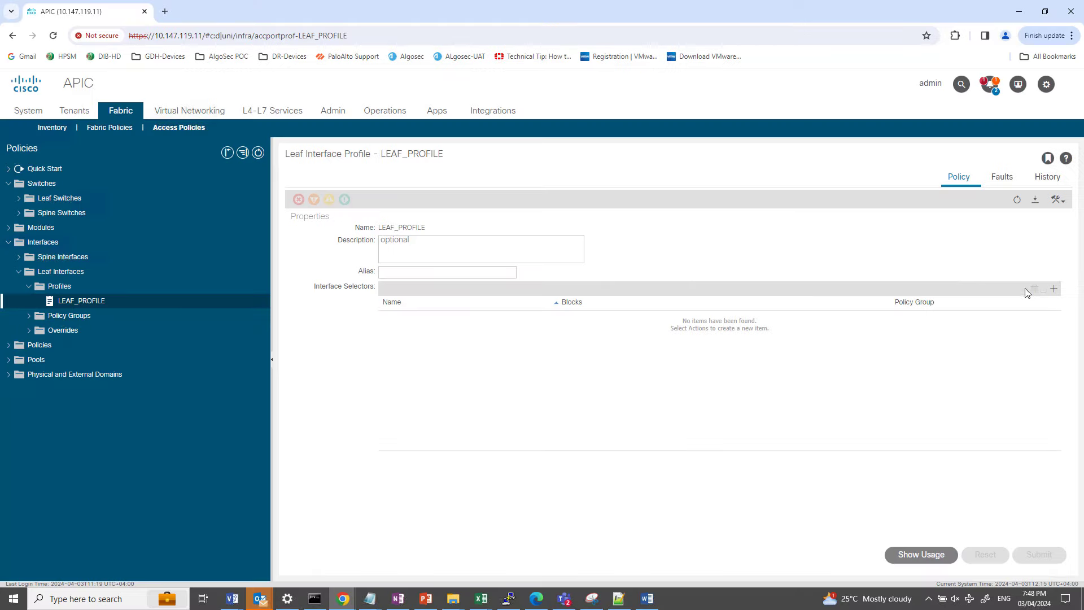
Step: Start an access port selector on LEAF_PROFILE and name it 1:32
{"action": "left_click", "coordinate": [1054, 289]}
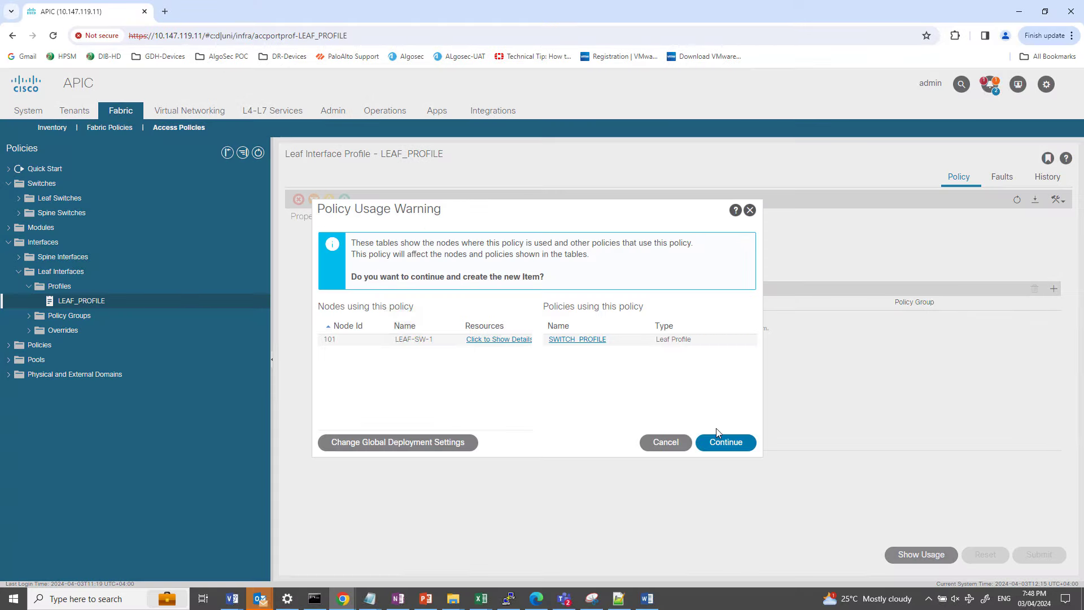
{"action": "left_click", "coordinate": [725, 445]}
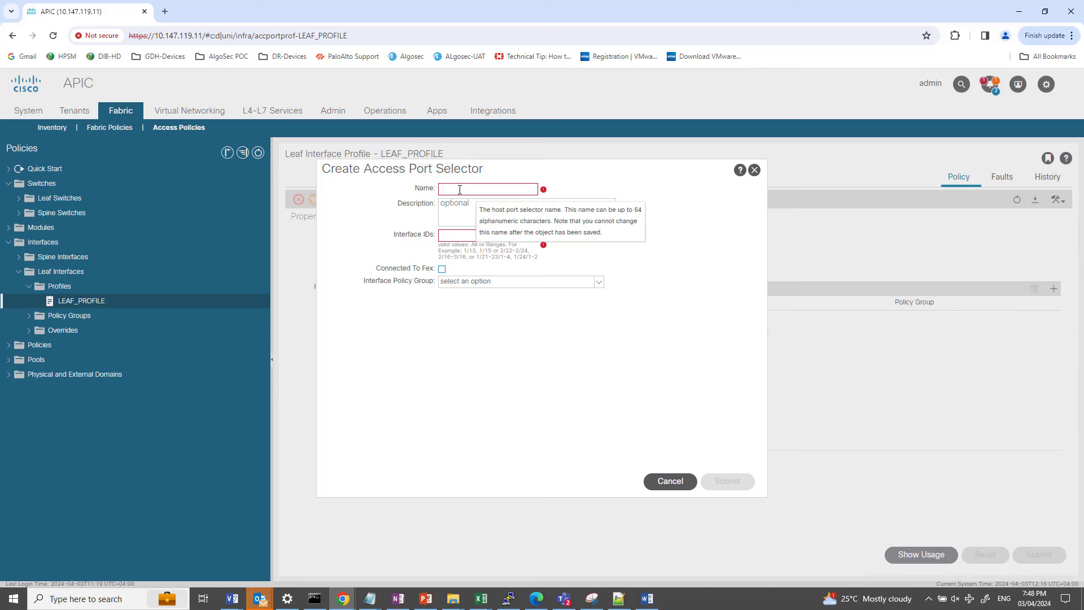
{"action": "left_click", "coordinate": [459, 190]}
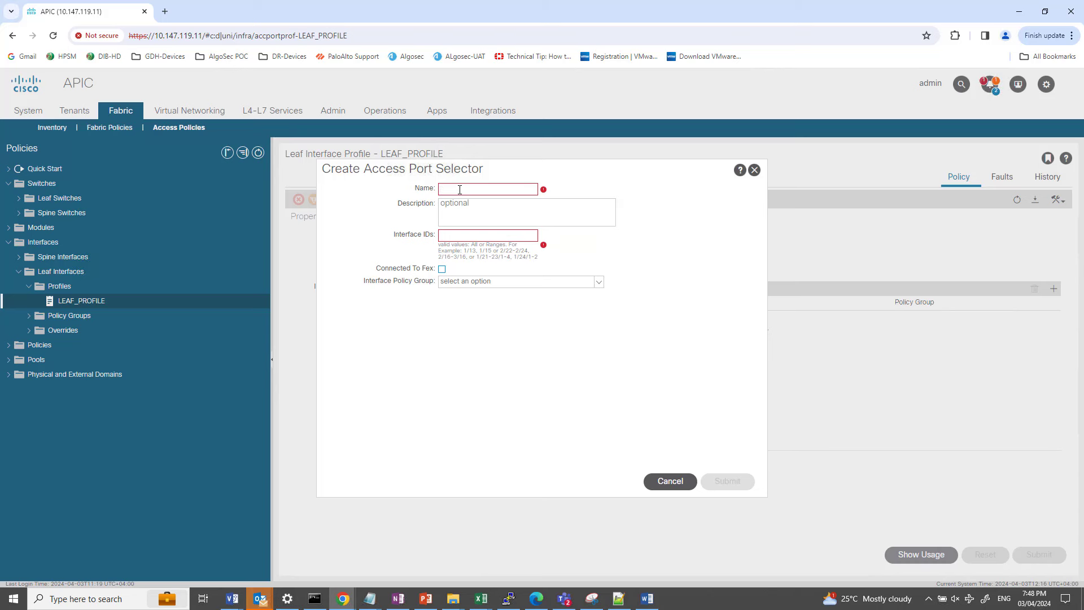
{"action": "type", "text": "1:32"}
{"action": "key", "text": "BackSpace"}
{"action": "type", "text": "/"}
{"action": "key", "text": "BackSpace"}
{"action": "type", "text": "l"}
Step: Set Interface IDs to 1/32, leave the policy group empty, and submit the selector
{"action": "left_click", "coordinate": [500, 235]}
{"action": "left_click_drag", "start_coordinate": [461, 250], "coordinate": [531, 257]}
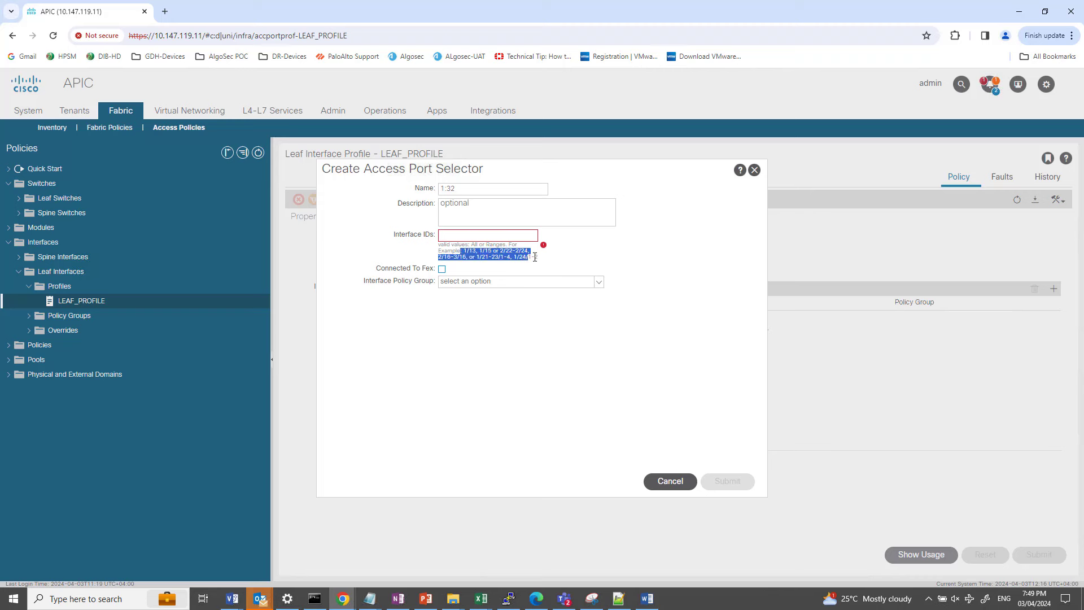
{"action": "left_click", "coordinate": [447, 261]}
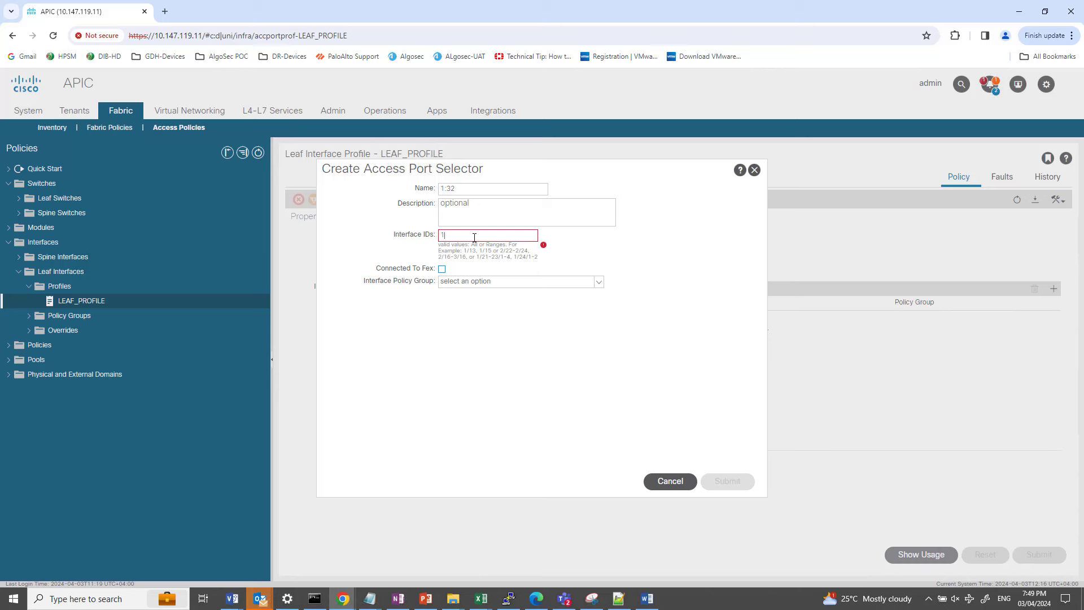
{"action": "type", "text": "32"}
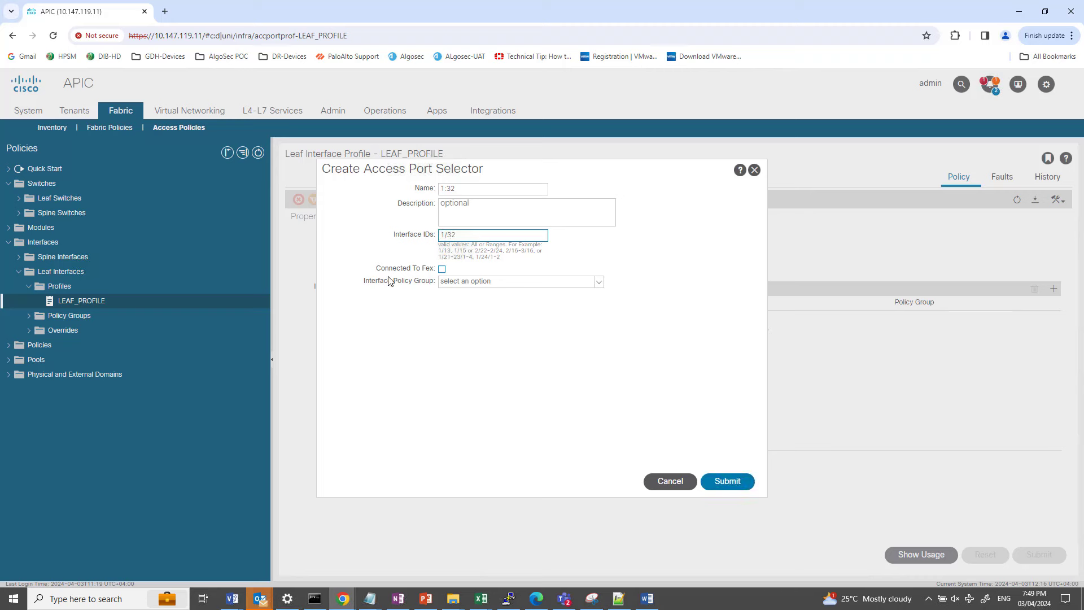
{"action": "left_click", "coordinate": [599, 282]}
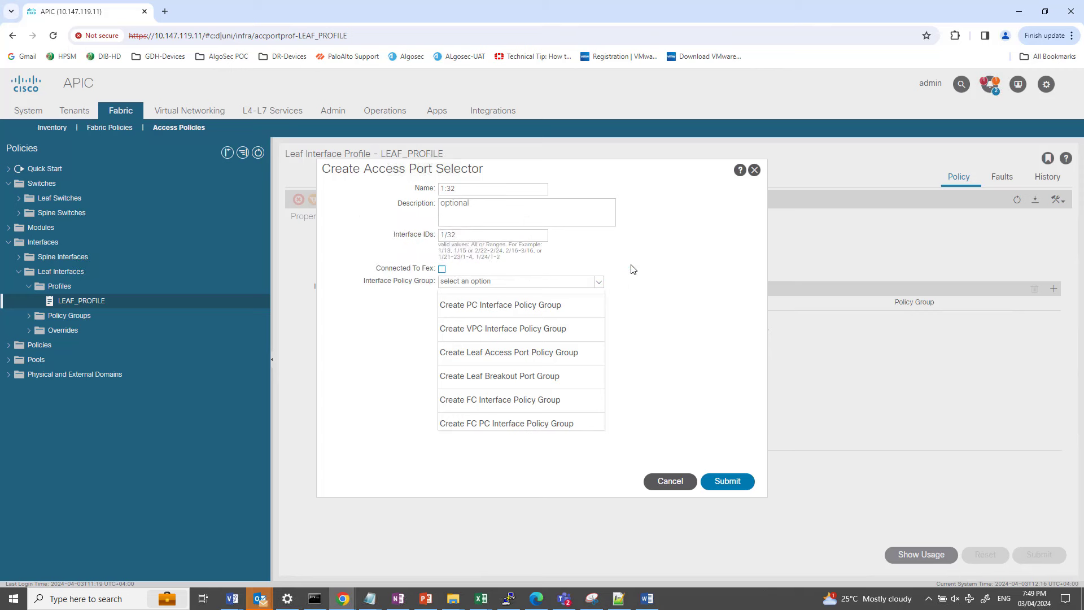
{"action": "left_click", "coordinate": [590, 267]}
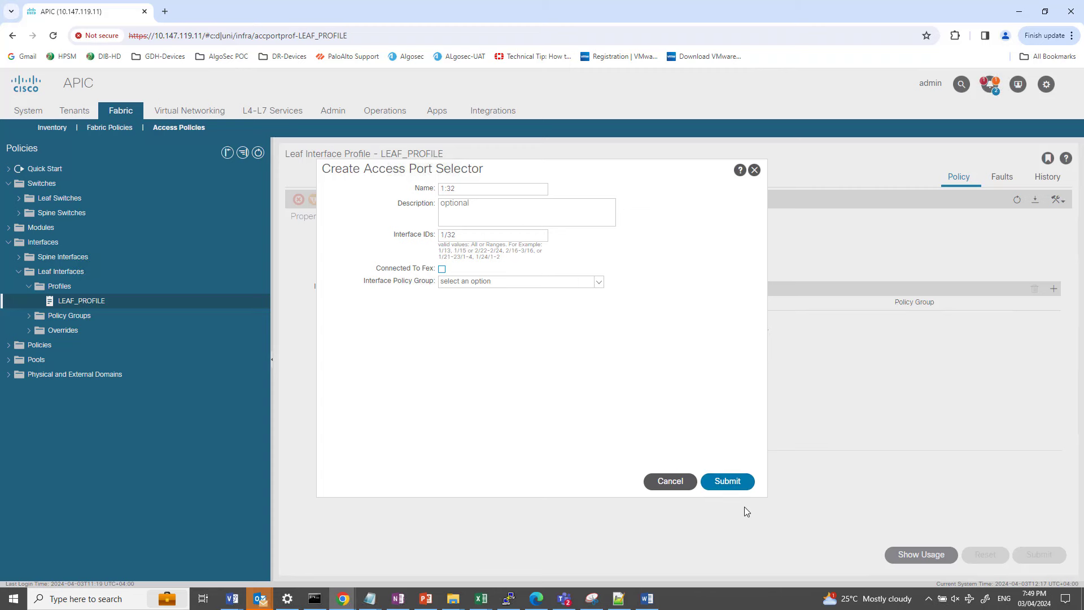
{"action": "left_click", "coordinate": [728, 481]}
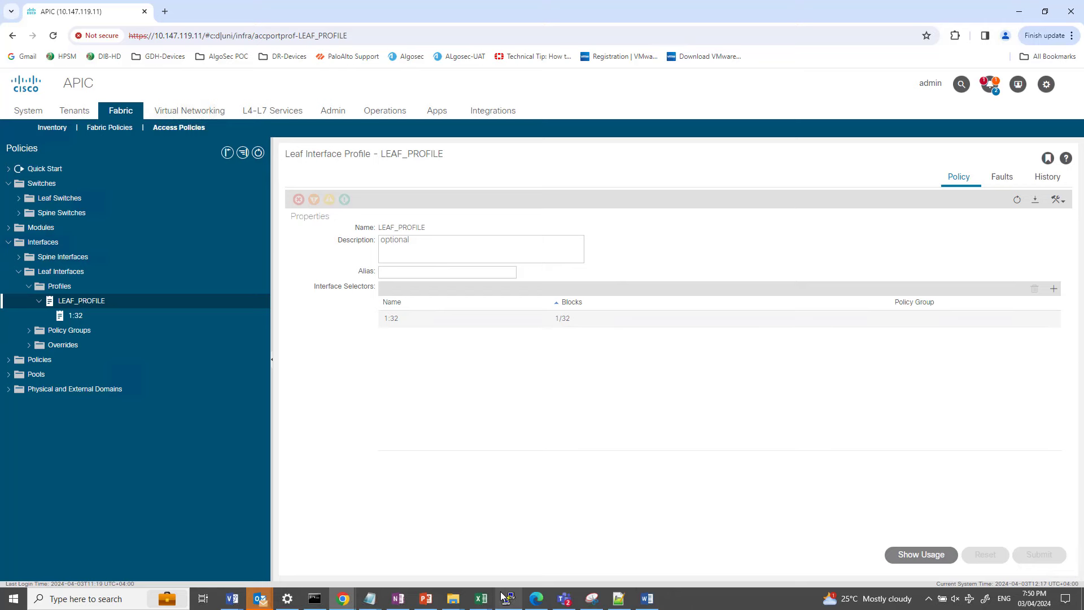
Step: Open the saved LEAF-101 PuTTY session and log in as admin
{"action": "left_click", "coordinate": [509, 598]}
{"action": "right_click", "coordinate": [510, 598]}
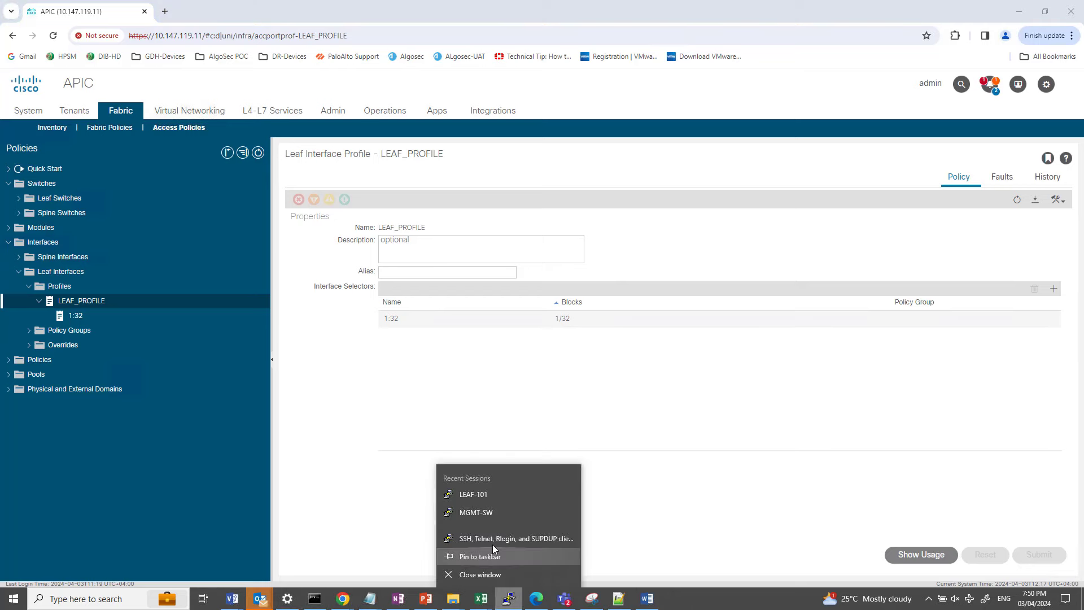
{"action": "left_click", "coordinate": [474, 494]}
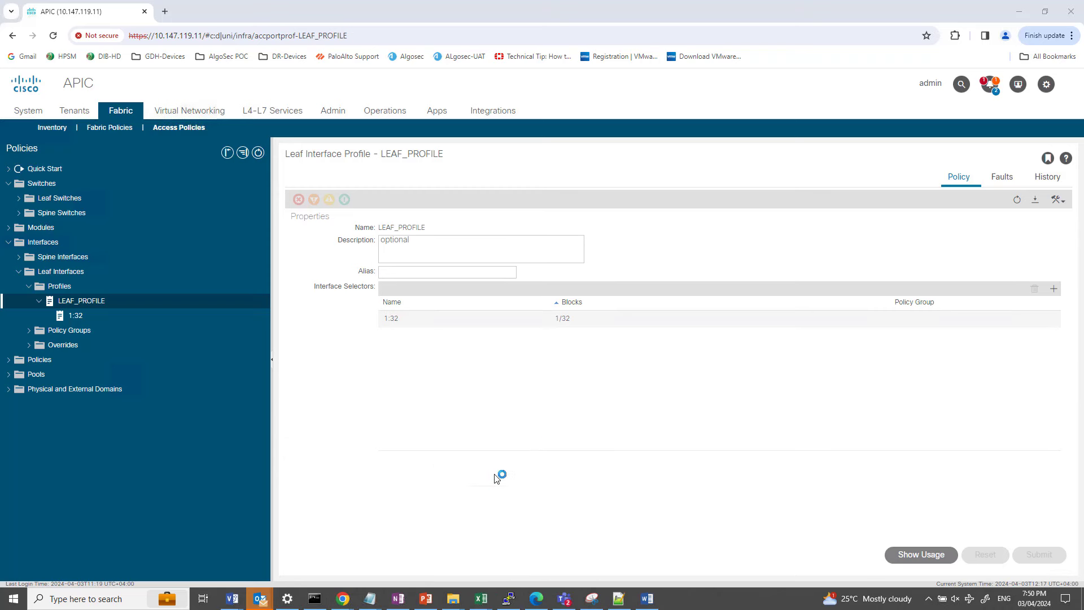
{"action": "type", "text": "admin"}
{"action": "key", "text": "Return"}
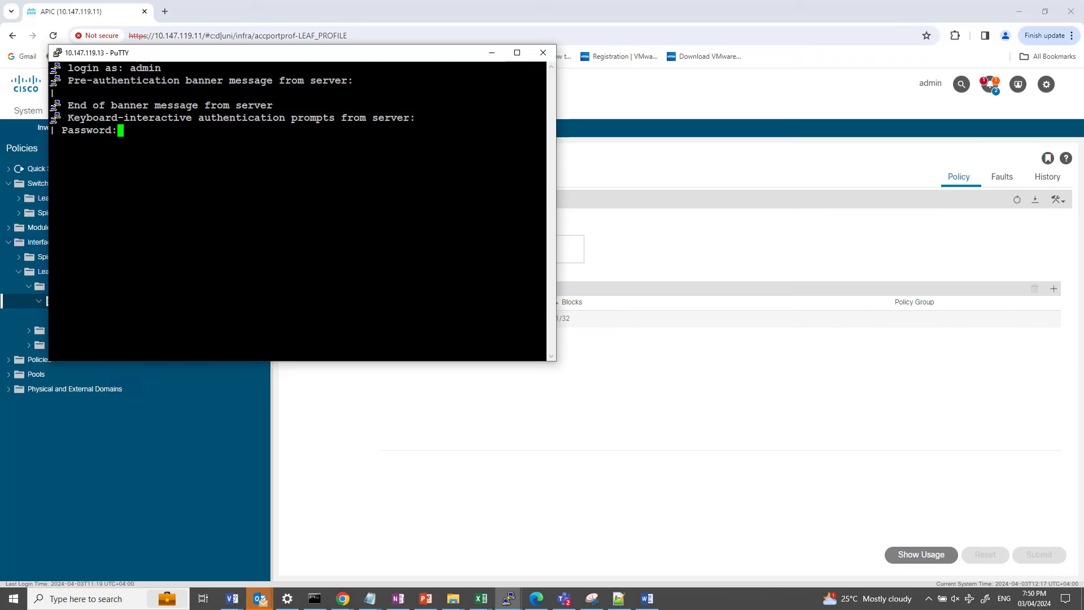
{"action": "key", "text": "Return"}
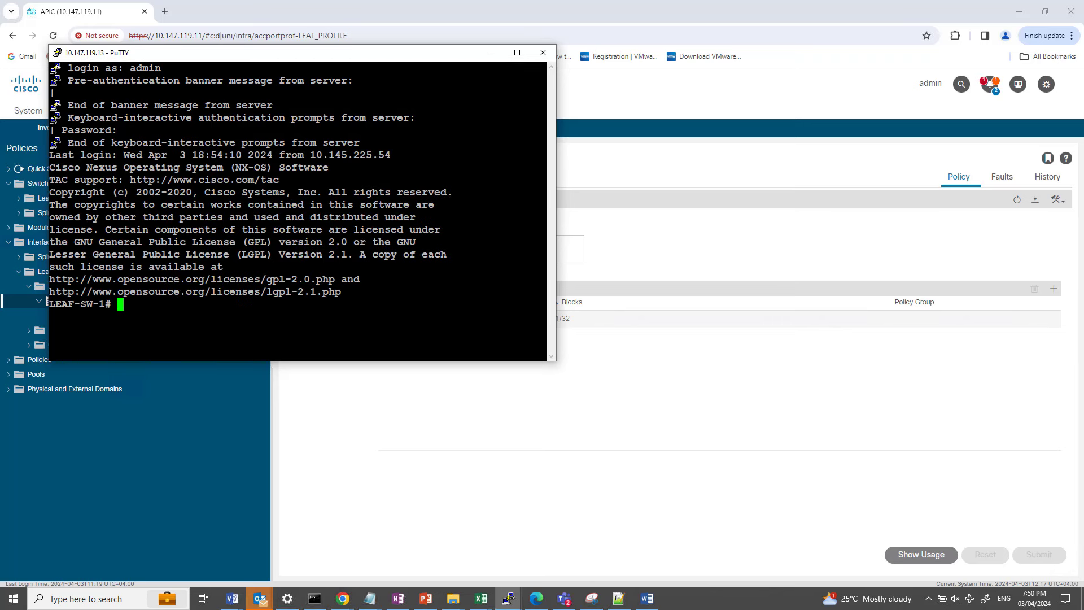
Step: Run 'show cdp interface ethernet 1/32', confirm CDP is disabled, then go back to APIC
{"action": "type", "text": "show cdp inter"}
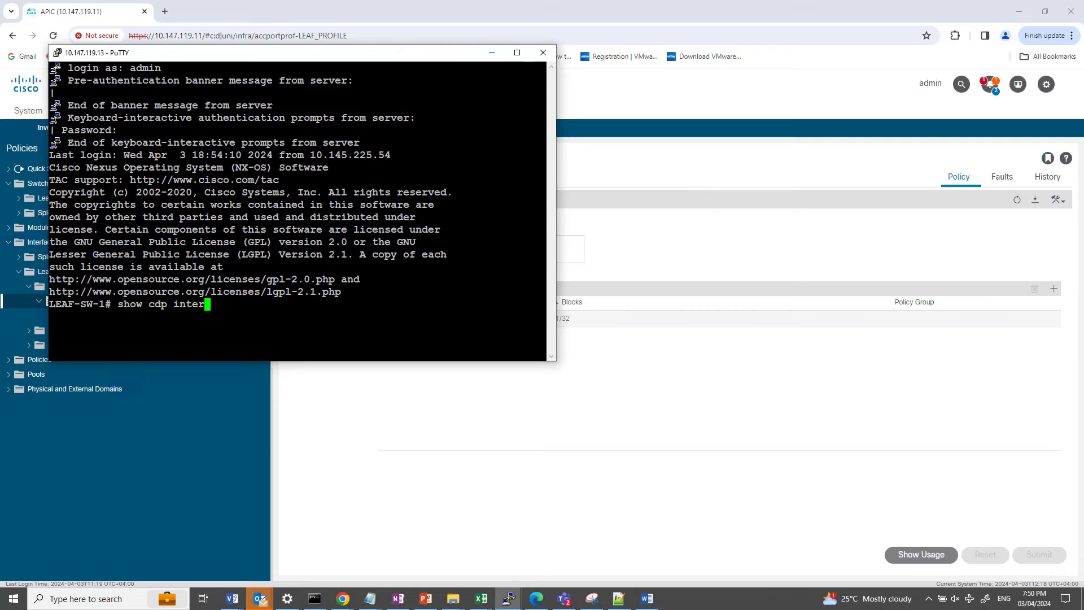
{"action": "key", "text": "Tab"}
{"action": "type", "text": "et"}
{"action": "key", "text": "Tab"}
{"action": "type", "text": "1/32"}
{"action": "key", "text": "Return"}
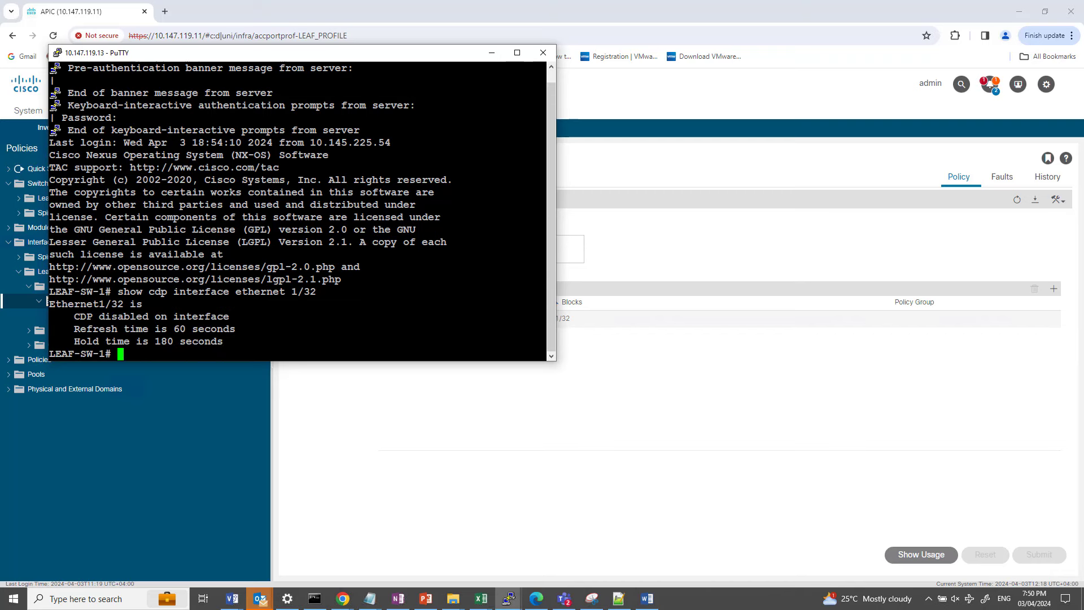
{"action": "left_click_drag", "start_coordinate": [74, 316], "coordinate": [217, 317]}
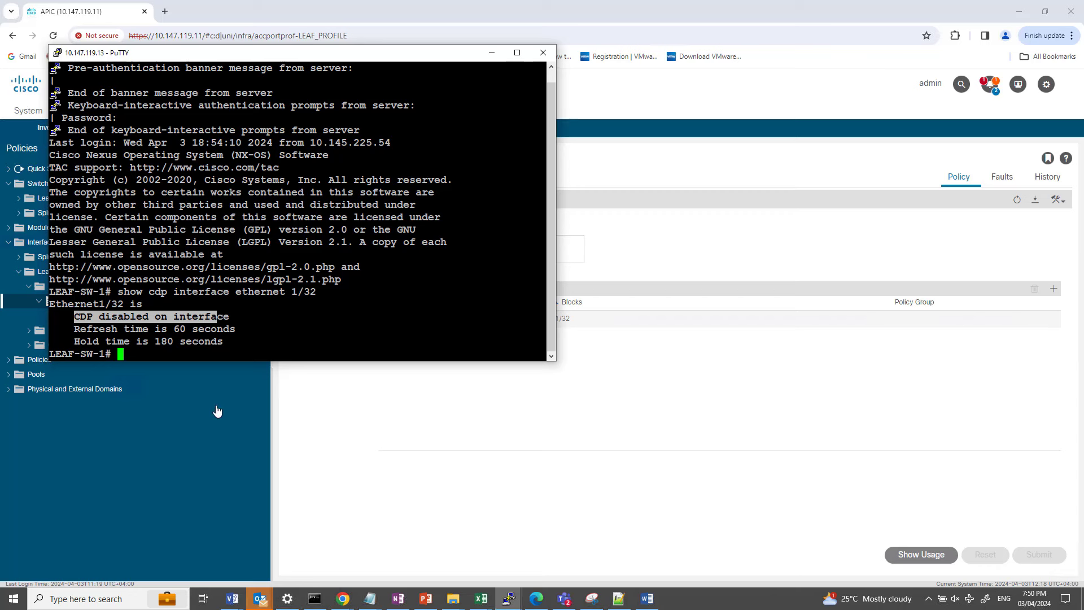
{"action": "left_click", "coordinate": [176, 488]}
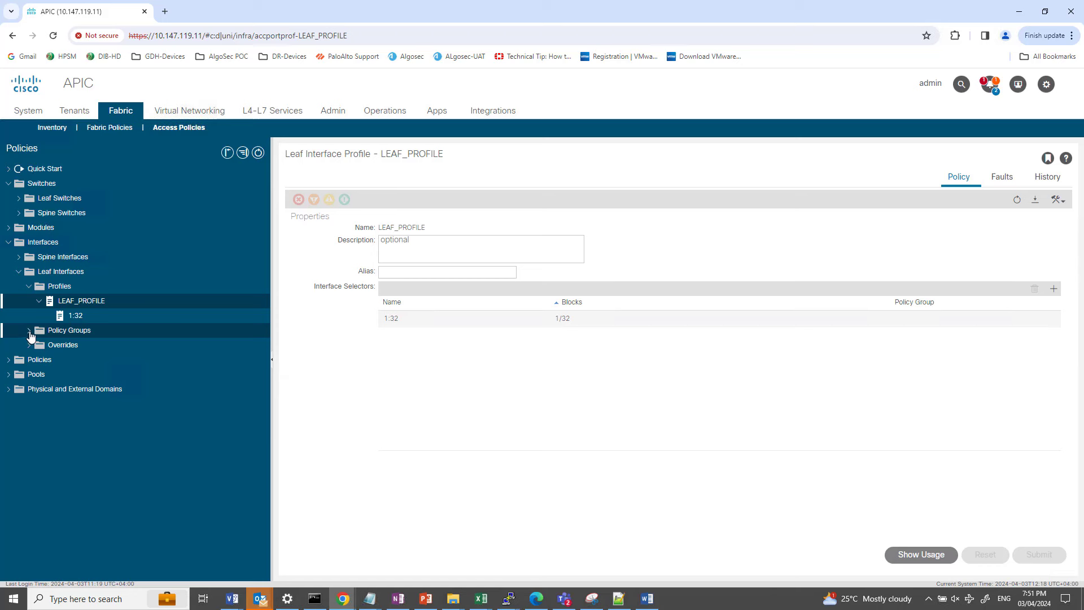
Step: Expand Leaf Interfaces > Policy Groups and start creating a Leaf Access Port Policy Group
{"action": "left_click", "coordinate": [30, 331]}
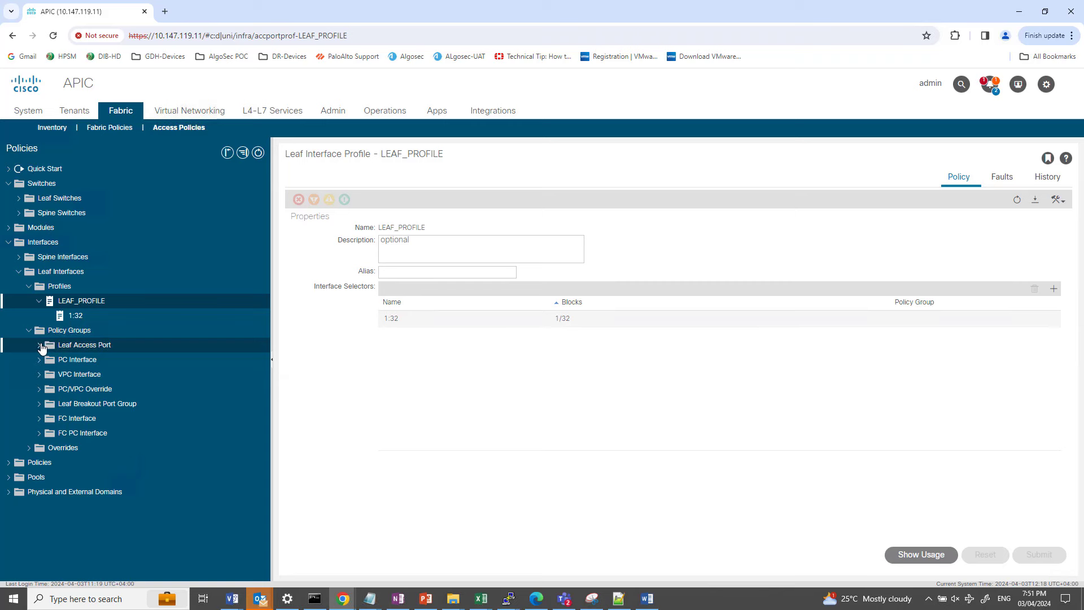
{"action": "left_click", "coordinate": [66, 347]}
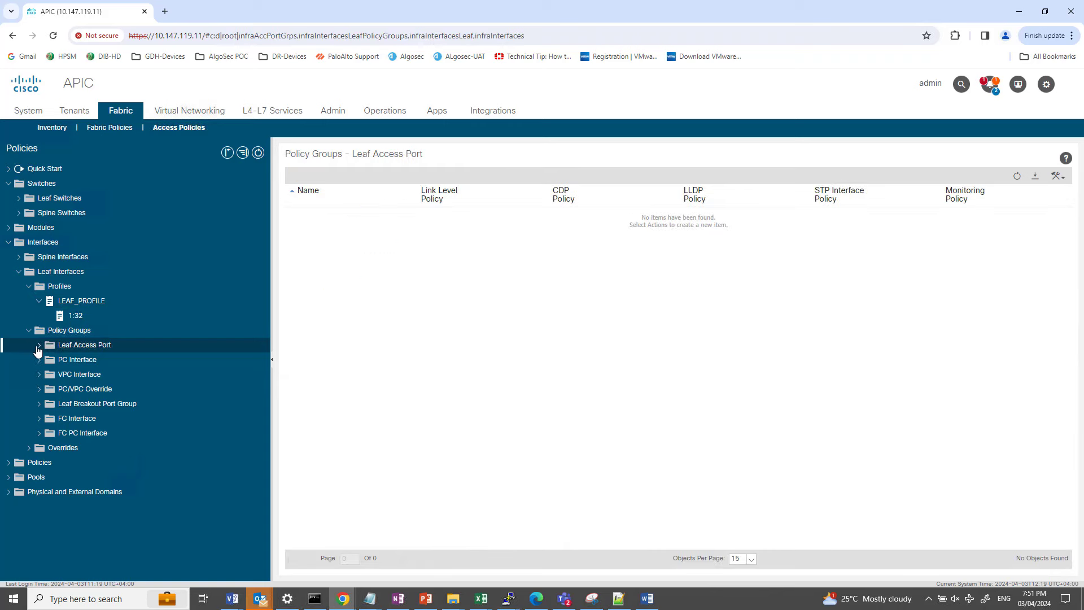
{"action": "right_click", "coordinate": [60, 352]}
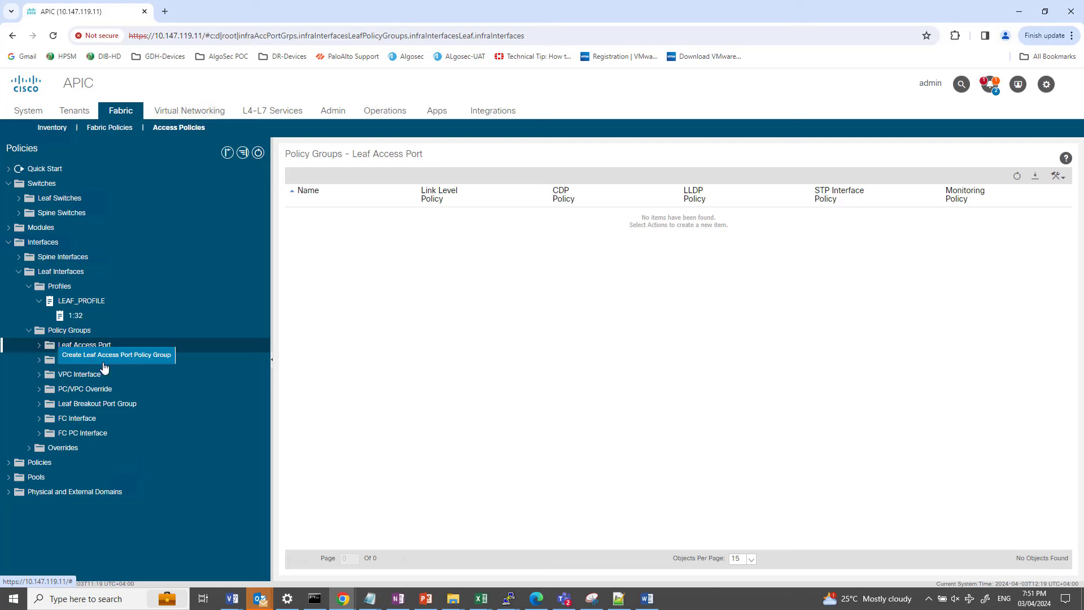
{"action": "left_click", "coordinate": [88, 356]}
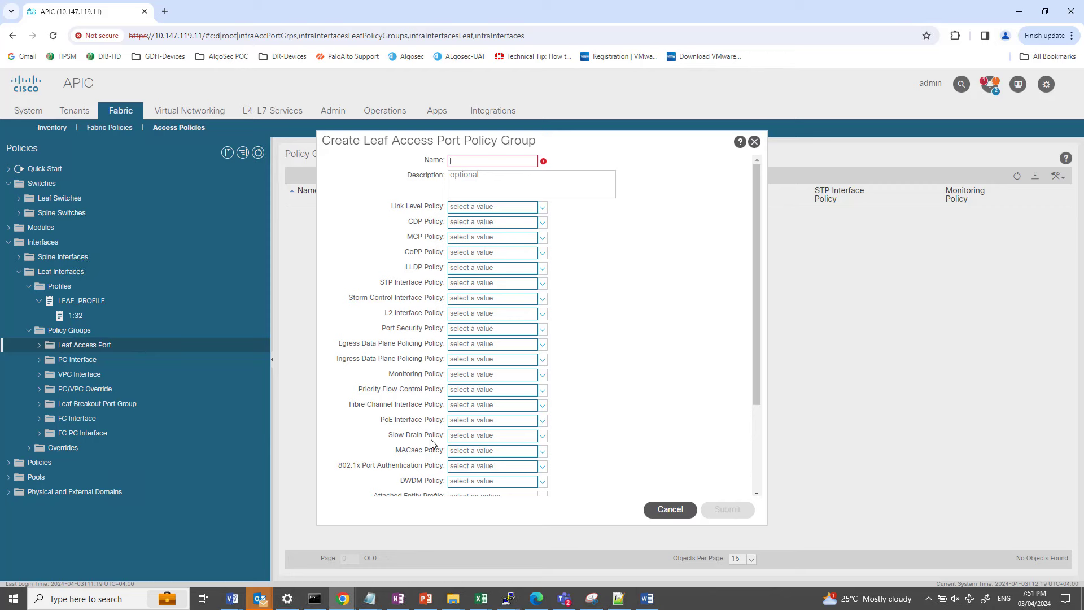
{"action": "scroll", "coordinate": [432, 412], "scroll_direction": "down", "scroll_amount": 1}
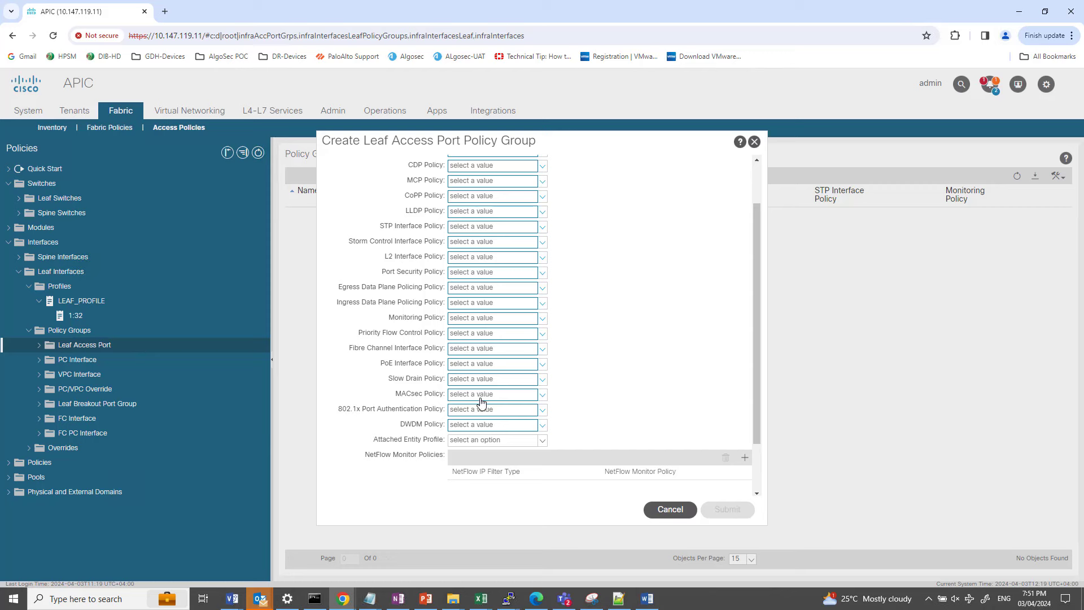
{"action": "scroll", "coordinate": [480, 308], "scroll_direction": "up", "scroll_amount": 1}
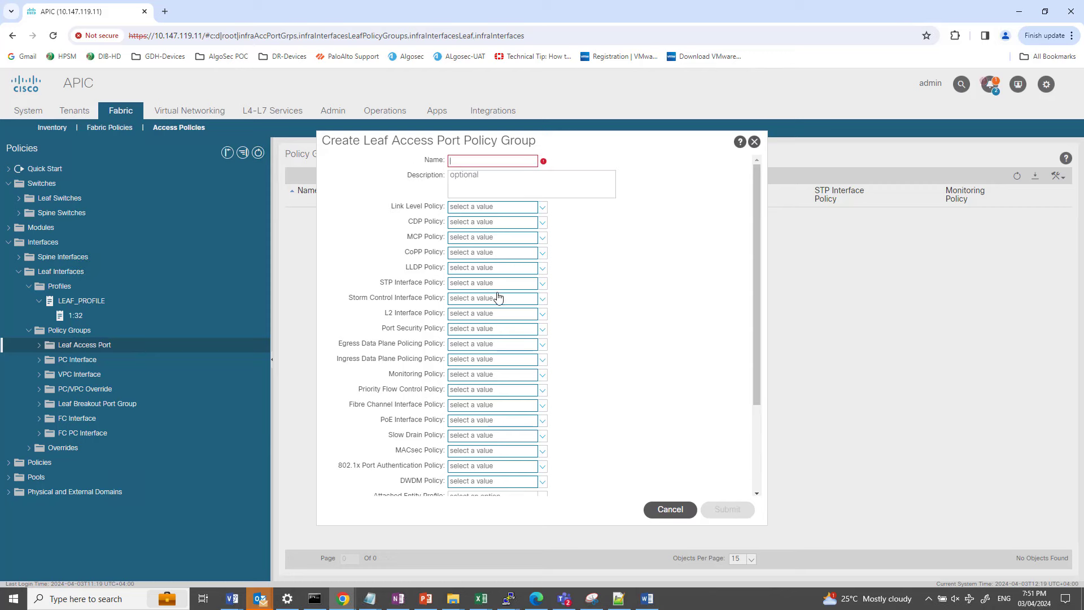
{"action": "left_click", "coordinate": [542, 224]}
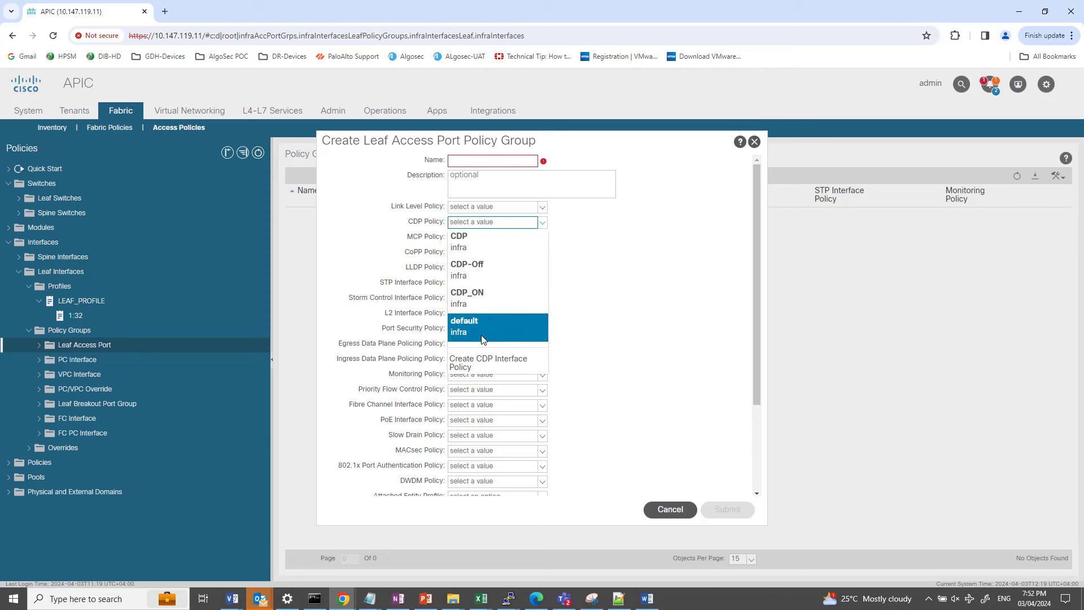
{"action": "left_click", "coordinate": [489, 367]}
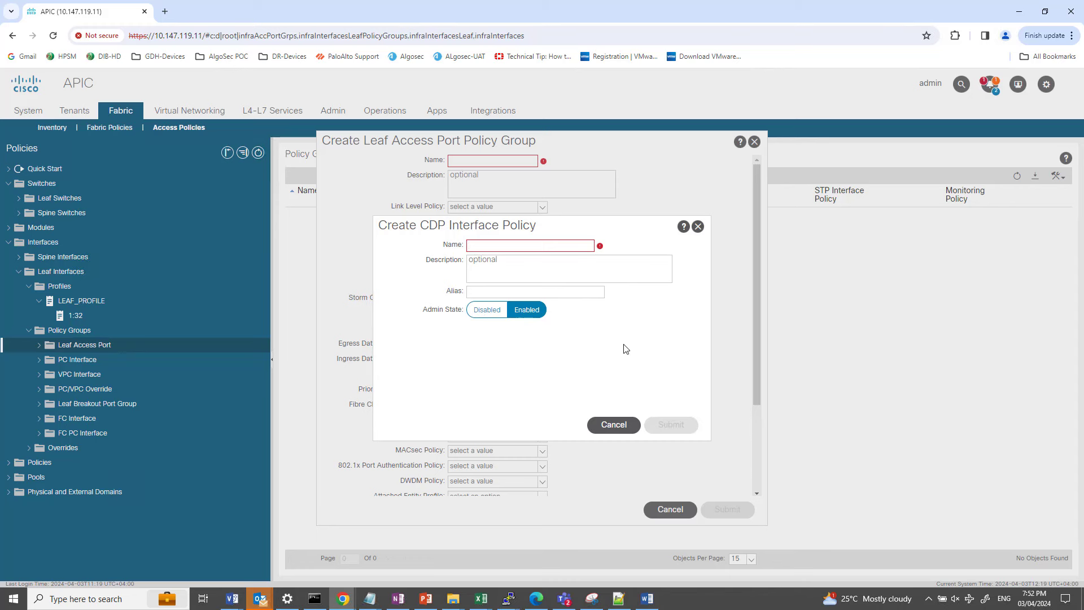
{"action": "left_click", "coordinate": [613, 424]}
{"action": "left_click", "coordinate": [518, 348]}
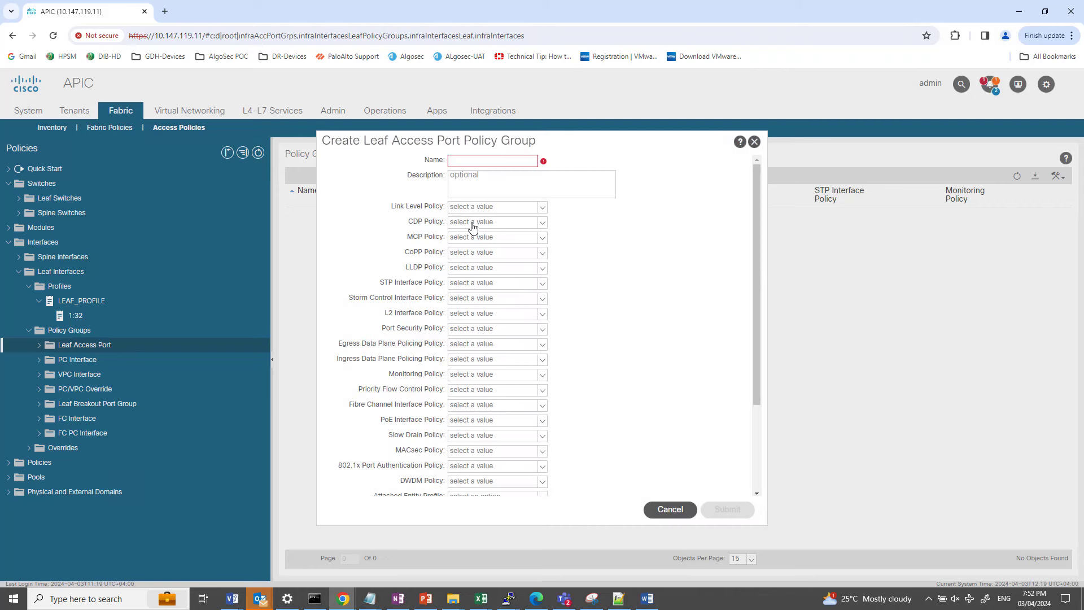
{"action": "left_click", "coordinate": [544, 211]}
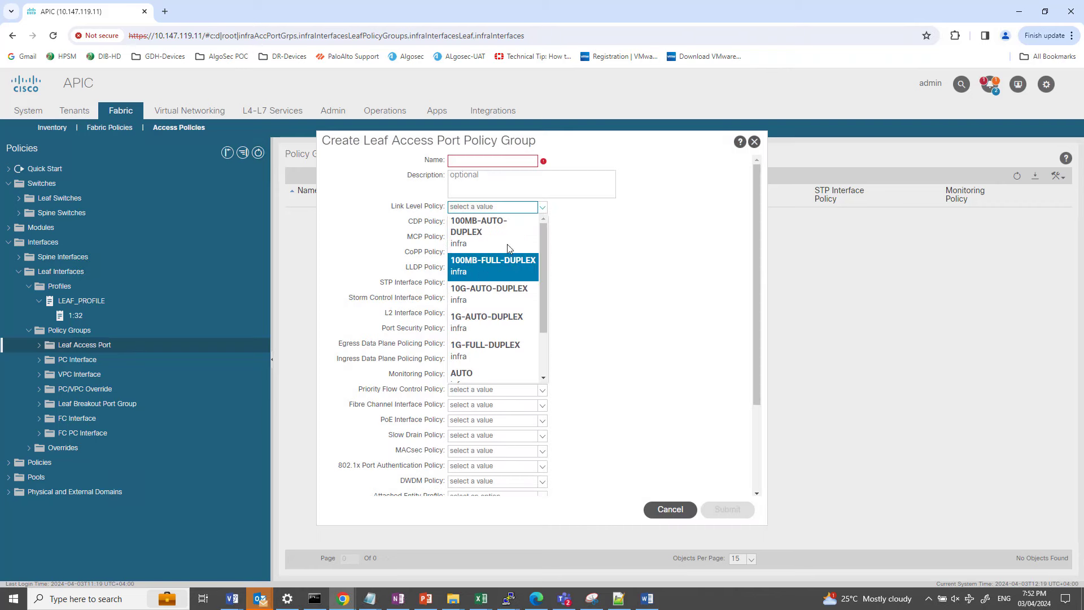
{"action": "key", "text": "Escape"}
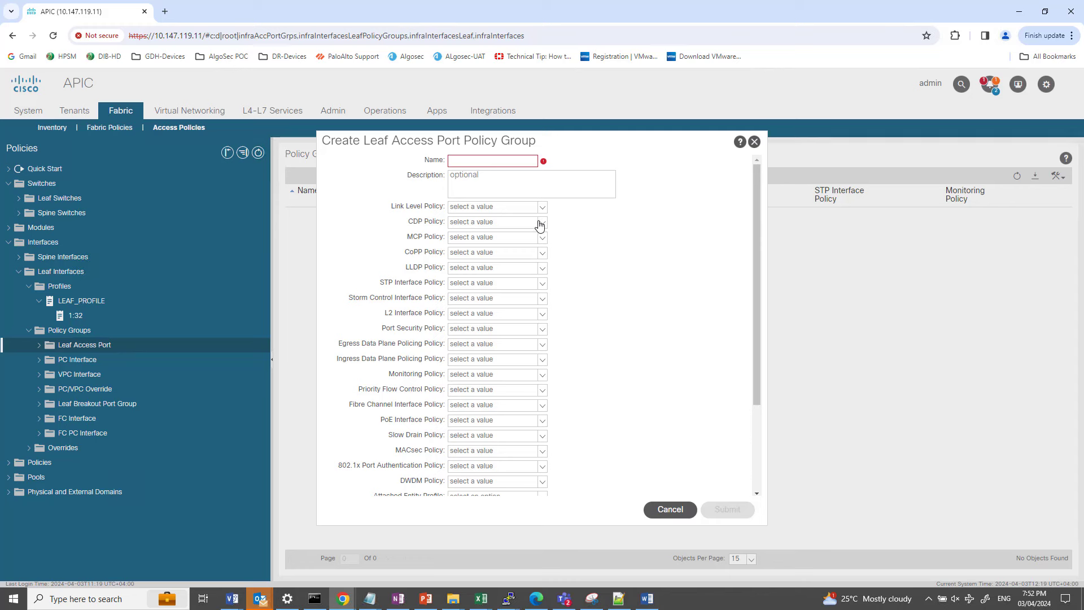
{"action": "left_click", "coordinate": [544, 207]}
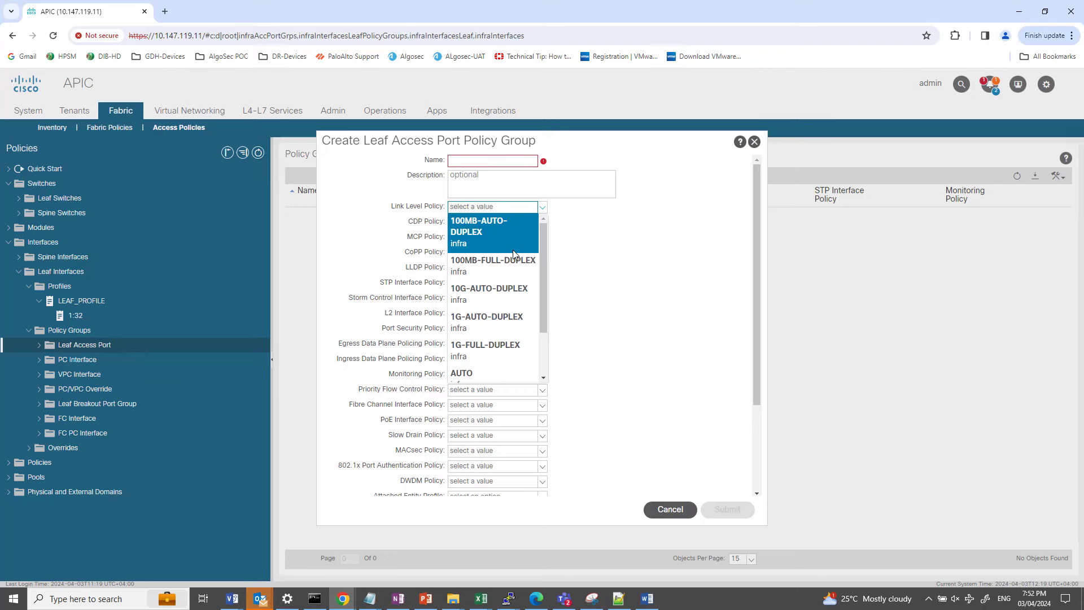
{"action": "left_click", "coordinate": [600, 284]}
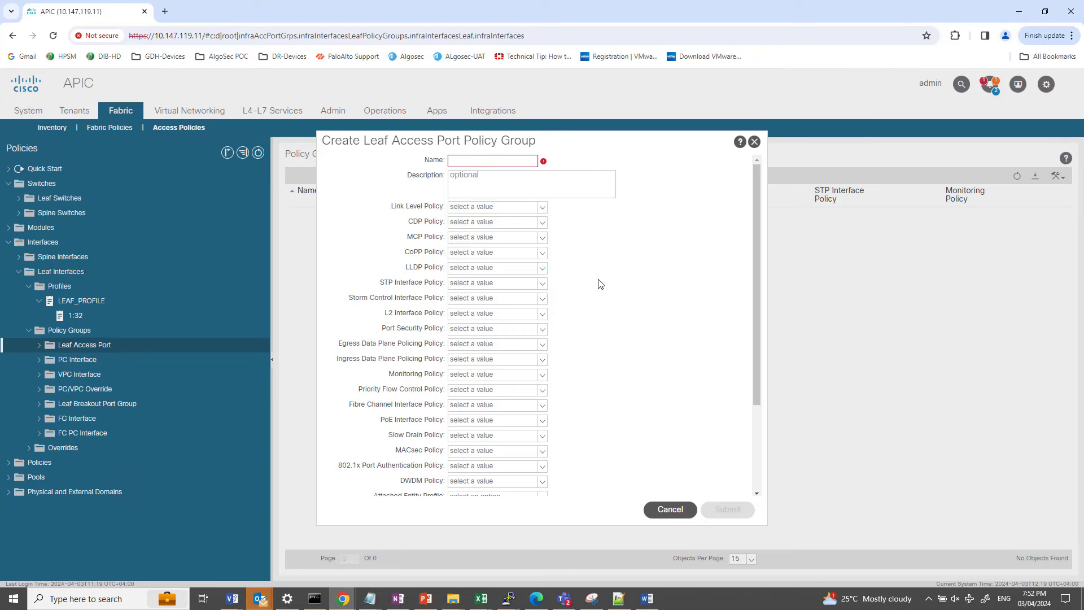
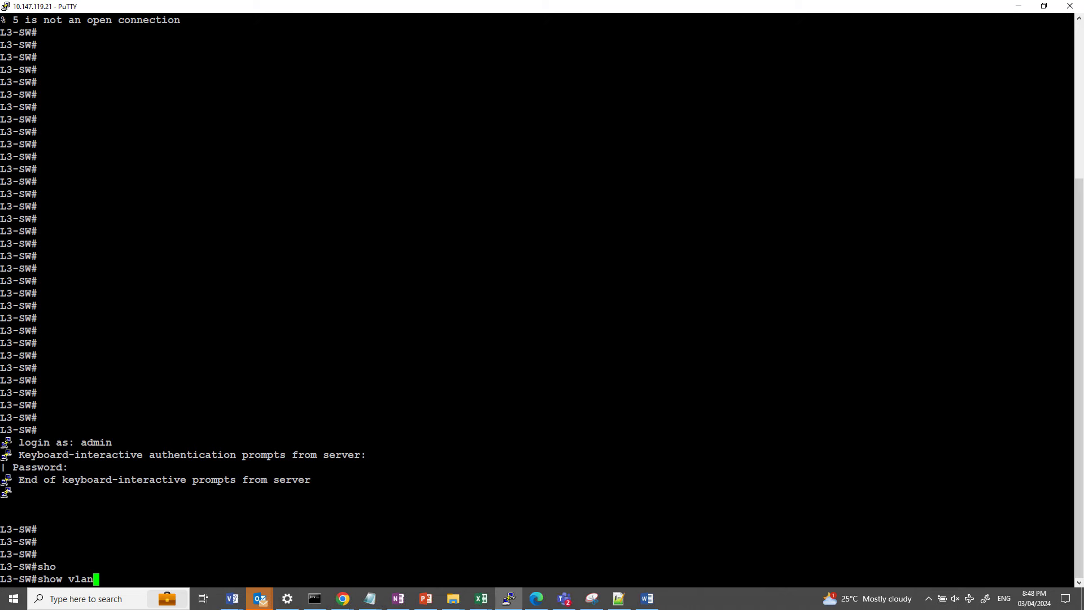
Step: Run show vlan brief on L3-SW and highlight the active VLANs 111–113
{"action": "type", "text": "br"}
{"action": "key", "text": "Tab"}
{"action": "key", "text": "Return"}
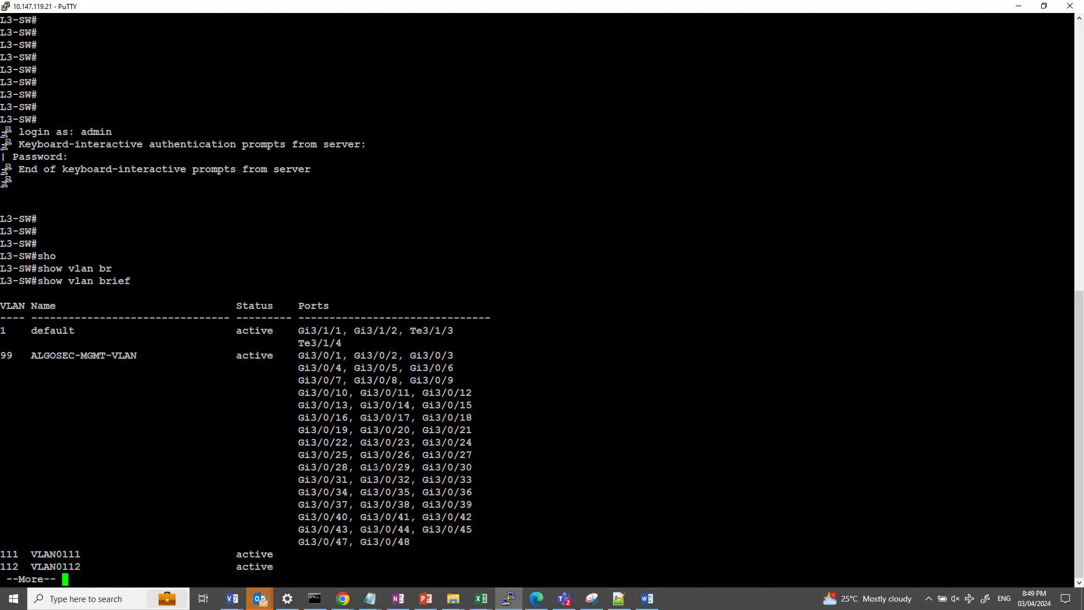
{"action": "key", "text": "Return"}
{"action": "key", "text": "Return"}
{"action": "key", "text": "Return"}
{"action": "key", "text": "Return"}
{"action": "key", "text": "Return"}
{"action": "key", "text": "Return"}
{"action": "key", "text": "Return"}
{"action": "key", "text": "Return"}
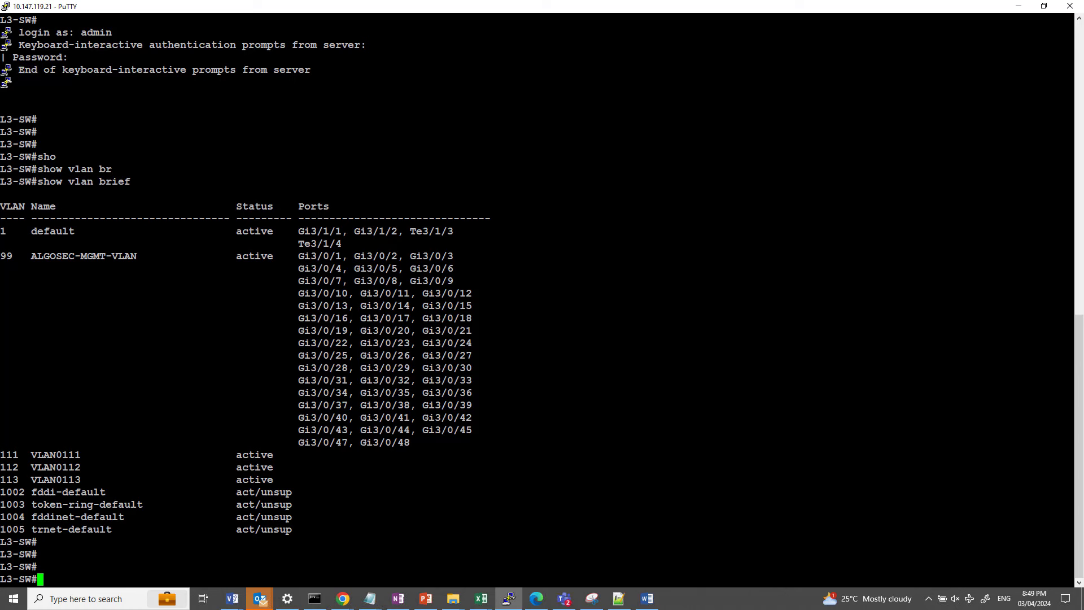
{"action": "left_click_drag", "start_coordinate": [24, 455], "coordinate": [115, 481]}
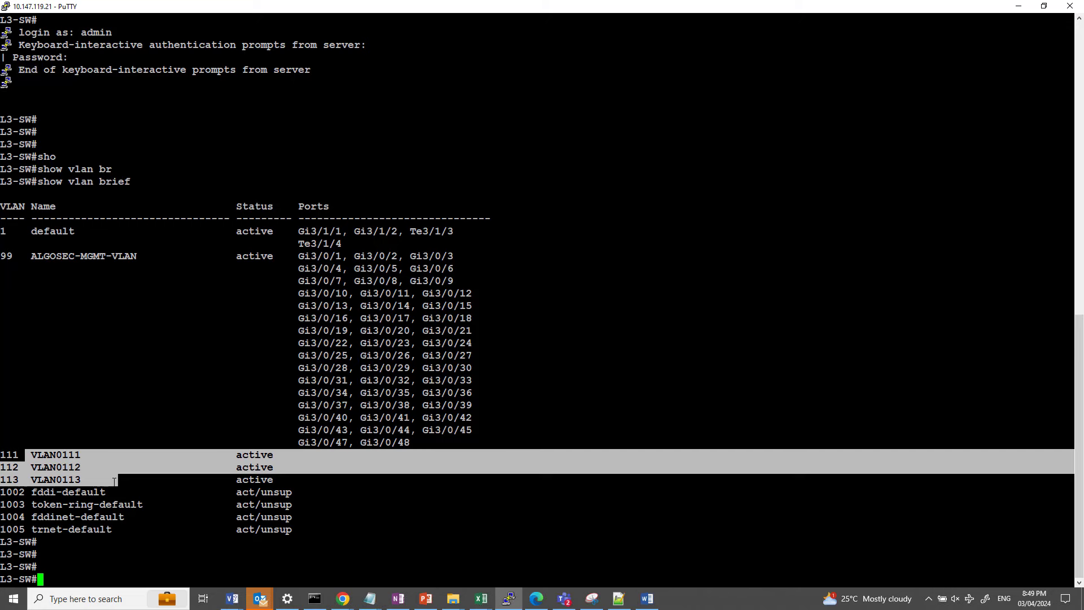
Step: Check interface IPs and Gi3/0/46's config and trunk status, showing VLANs 1,99,111-113 trunked
{"action": "key", "text": "Return"}
{"action": "key", "text": "Return"}
{"action": "key", "text": "Return"}
{"action": "key", "text": "Return"}
{"action": "type", "text": "sho"}
{"action": "key", "text": "Tab"}
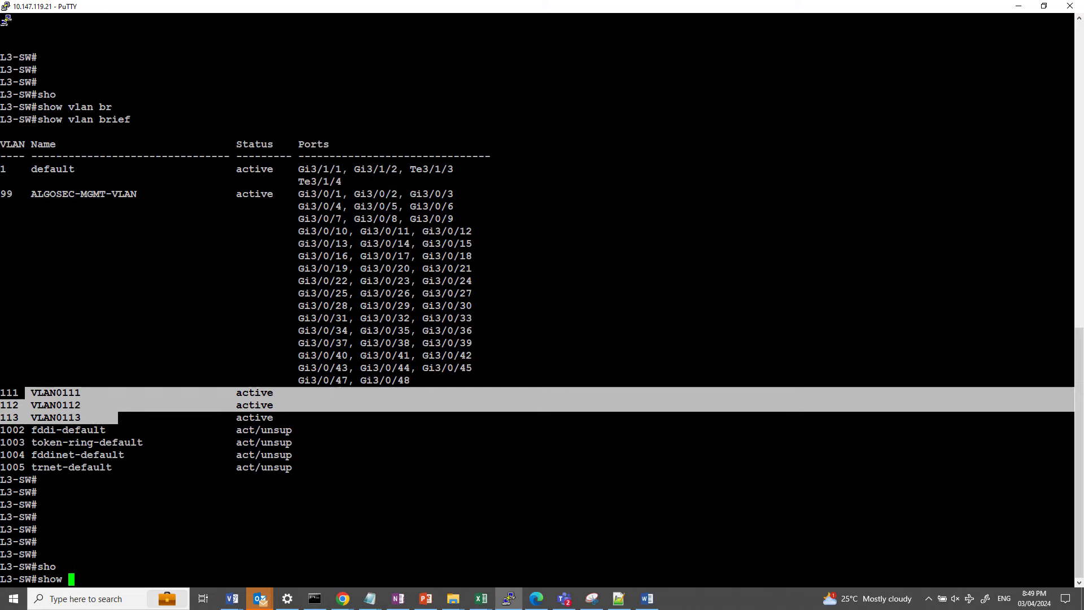
{"action": "type", "text": "ip int br"}
{"action": "key", "text": "Return"}
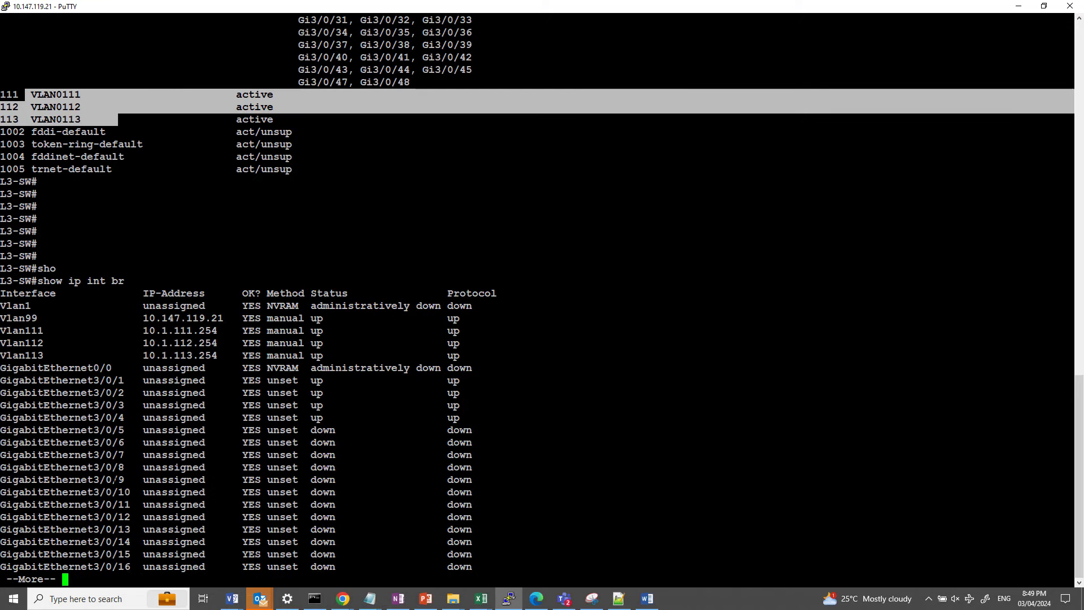
{"action": "type", "text": "qsh\to\trunn\tinter\tgig\t3/0/46"}
{"action": "key", "text": "Return"}
{"action": "type", "text": "sho\tinter\tgig\t3/0/46 tru"}
{"action": "key", "text": "Return"}
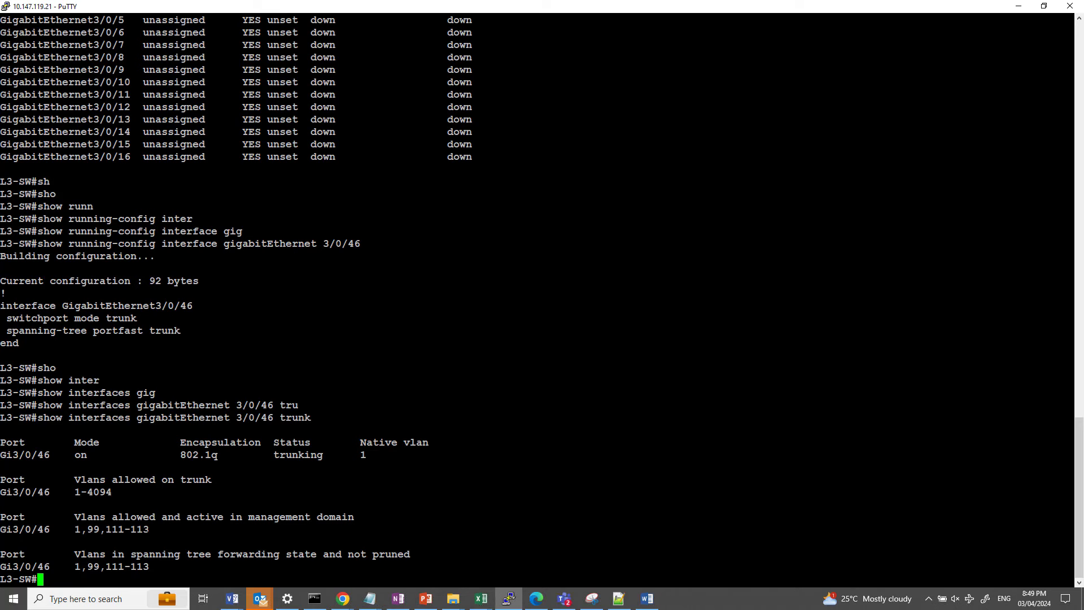
{"action": "left_click_drag", "start_coordinate": [1073, 530], "coordinate": [68, 530]}
Step: Start the saved LEAF-101 PuTTY session and log in with the admin credentials
{"action": "left_click", "coordinate": [68, 530]}
{"action": "left_click", "coordinate": [1018, 5]}
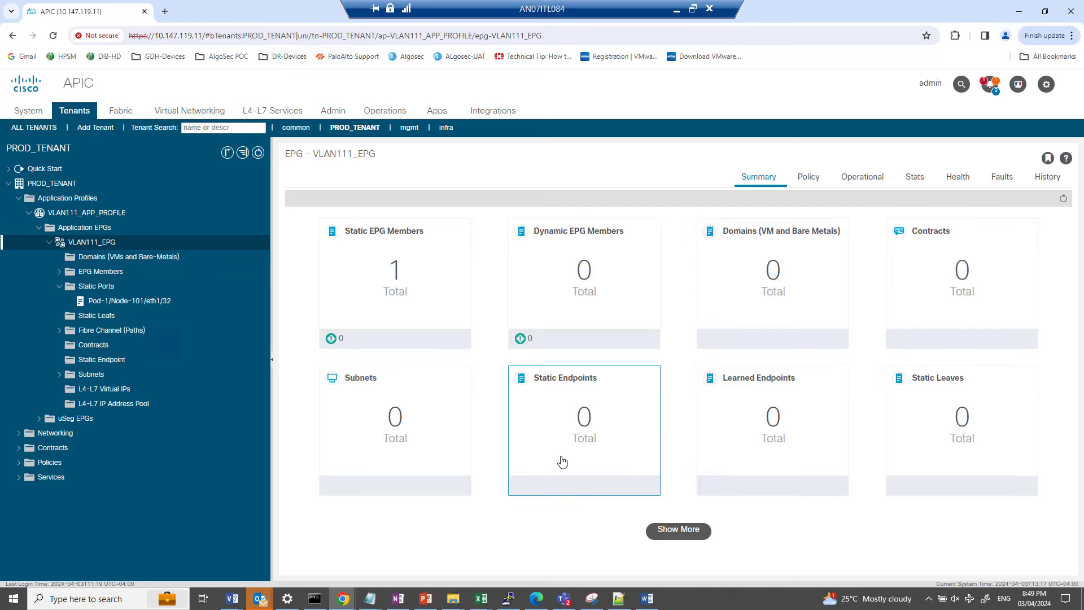
{"action": "right_click", "coordinate": [511, 599]}
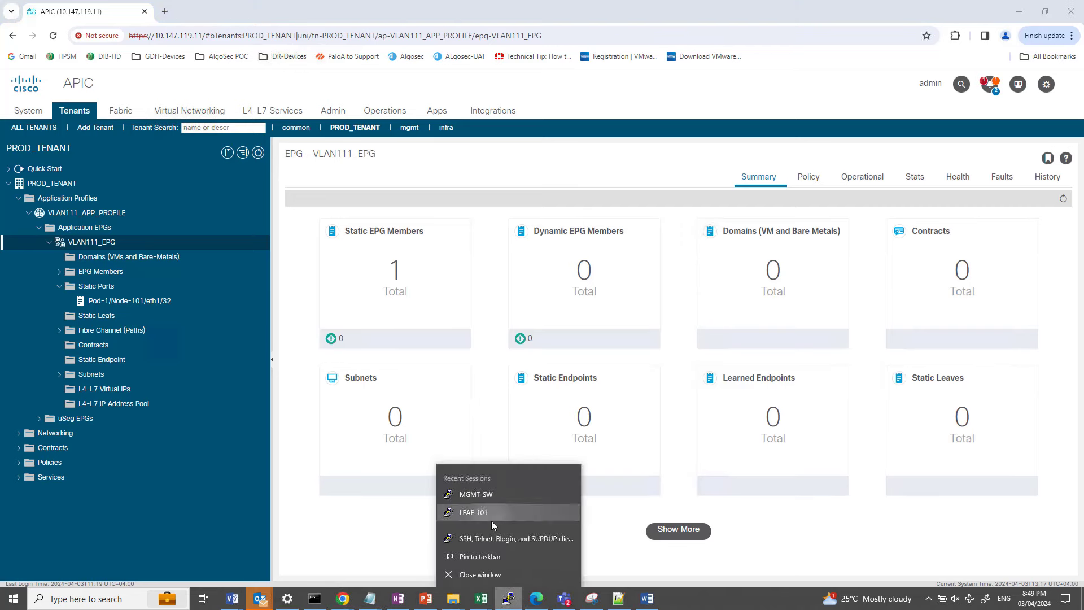
{"action": "left_click", "coordinate": [492, 520]}
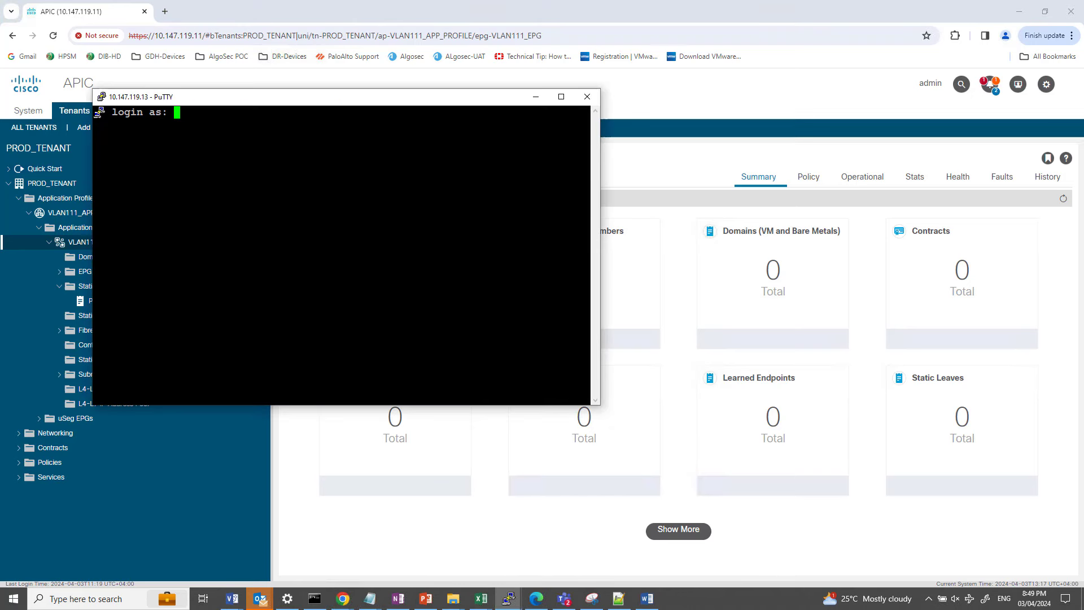
{"action": "type", "text": "adm"}
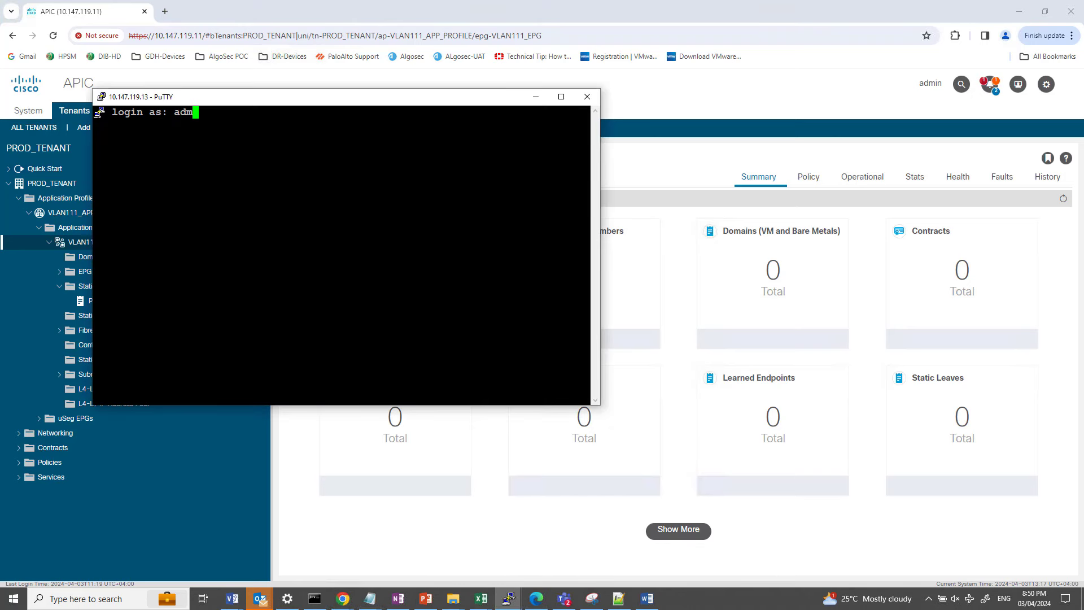
{"action": "type", "text": "in"}
{"action": "key", "text": "Return"}
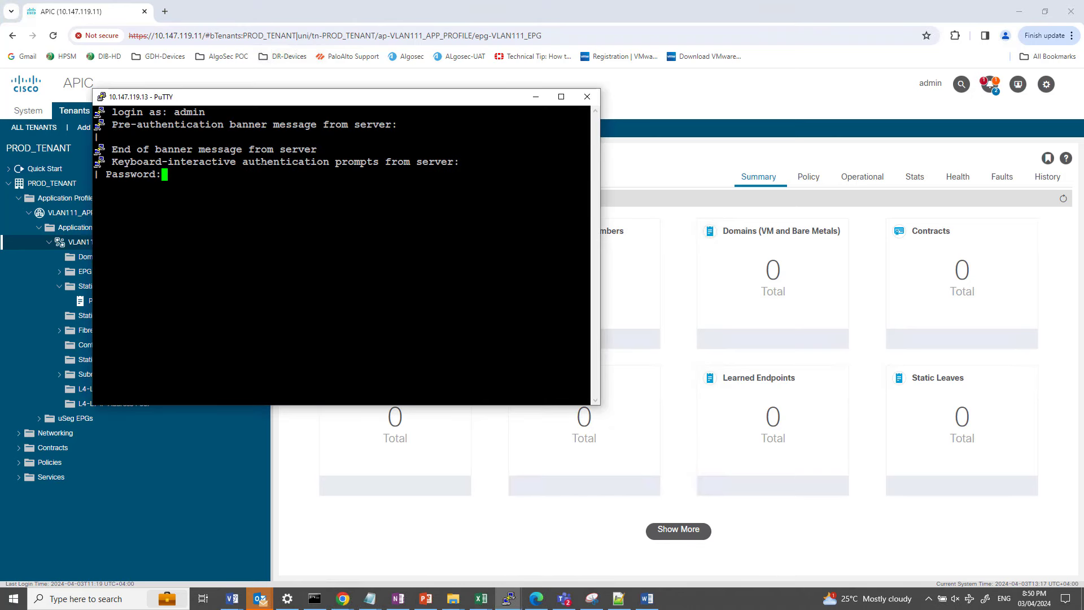
{"action": "key", "text": "Return"}
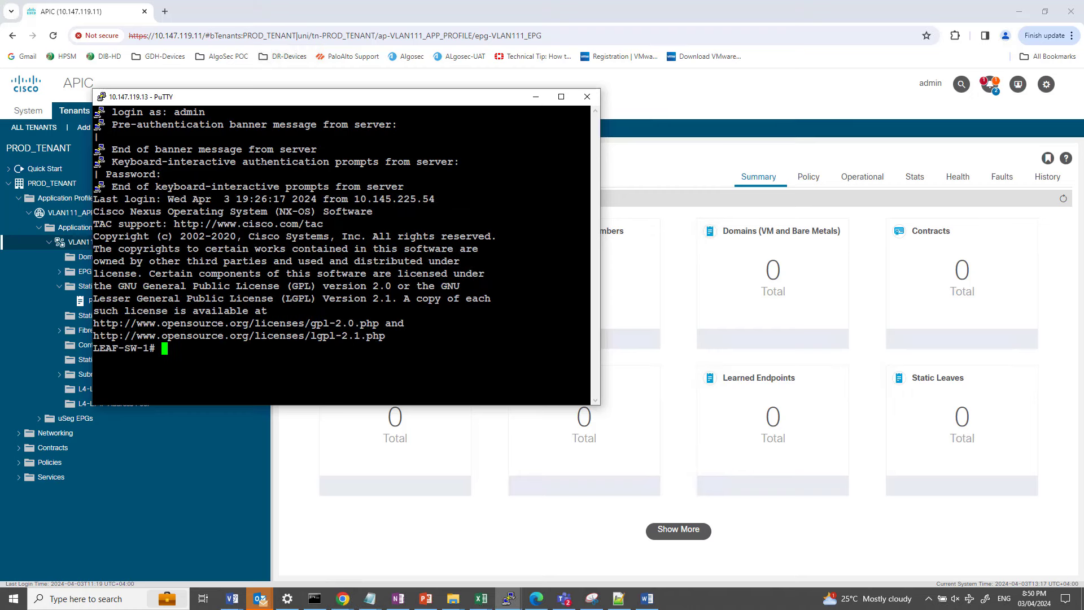
{"action": "key", "text": "Return"}
{"action": "key", "text": "Return"}
{"action": "key", "text": "Return"}
{"action": "key", "text": "Return"}
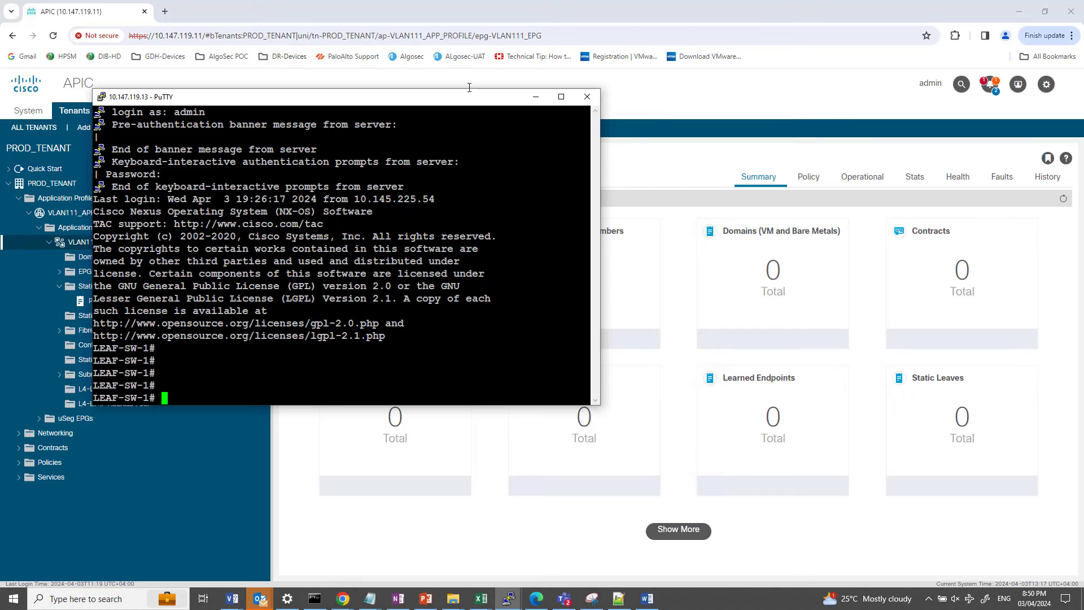
Step: Maximize the leaf terminal and run show ip interface brief
{"action": "left_click", "coordinate": [561, 97]}
{"action": "type", "text": "s"}
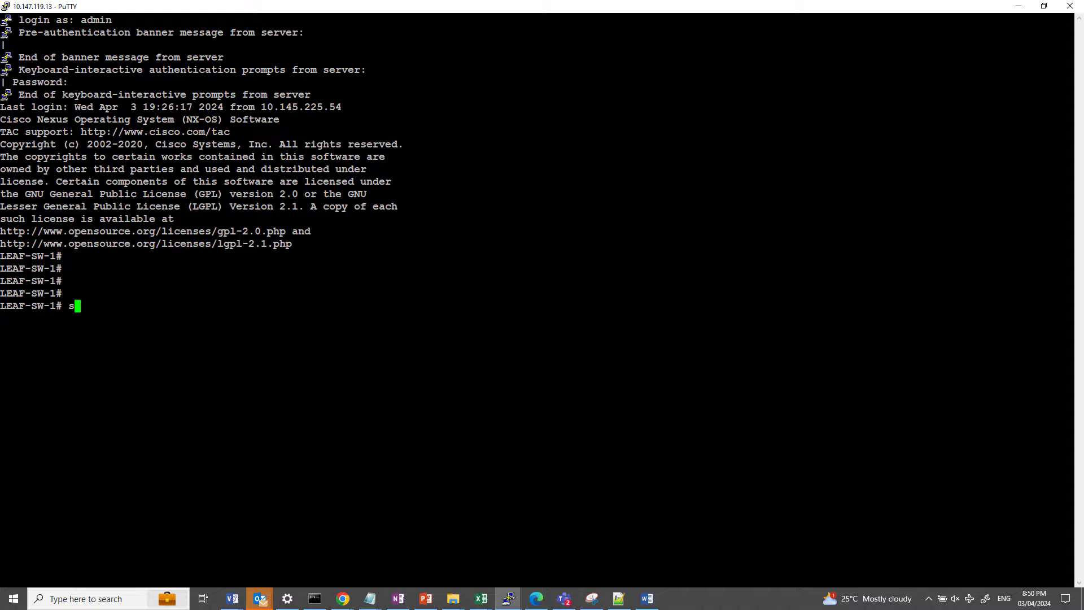
{"action": "type", "text": "howw"}
{"action": "key", "text": "BackSpace"}
{"action": "key", "text": "BackSpace"}
{"action": "type", "text": "w ip inter"}
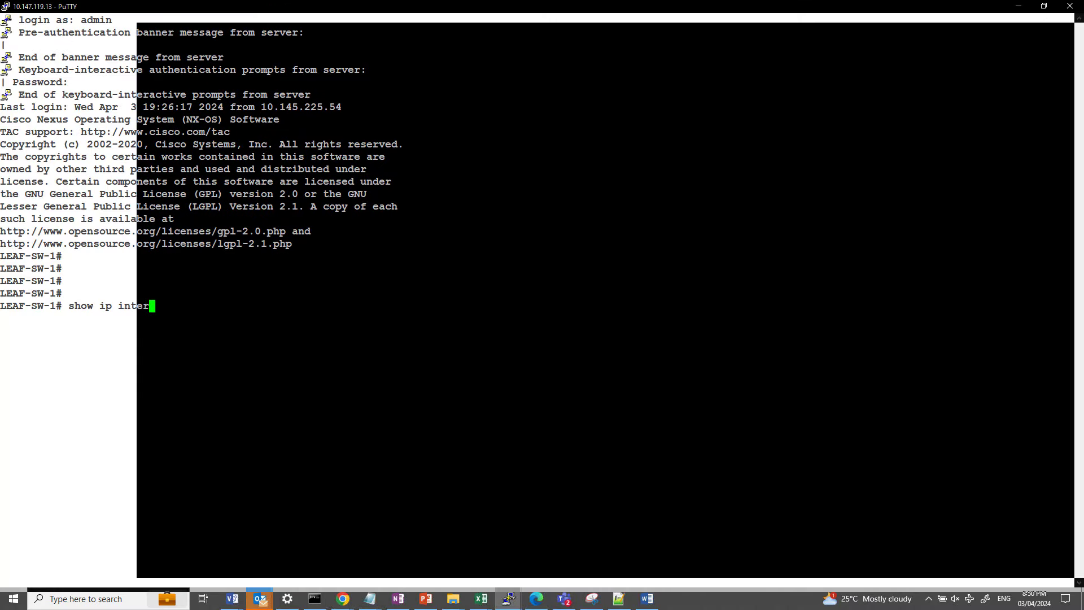
{"action": "key", "text": "Tab"}
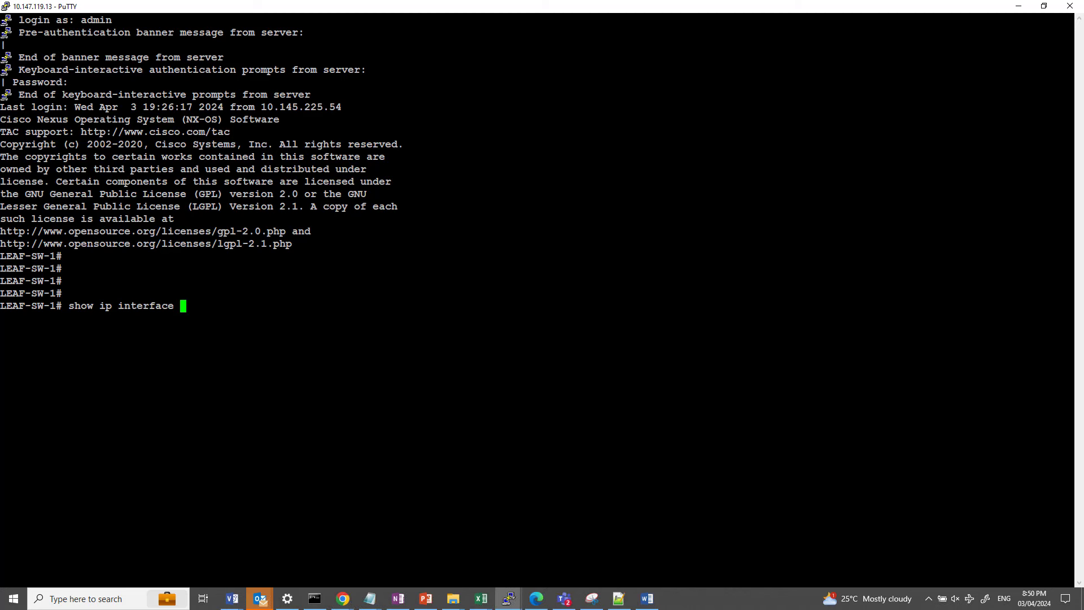
{"action": "type", "text": "brief"}
{"action": "key", "text": "Return"}
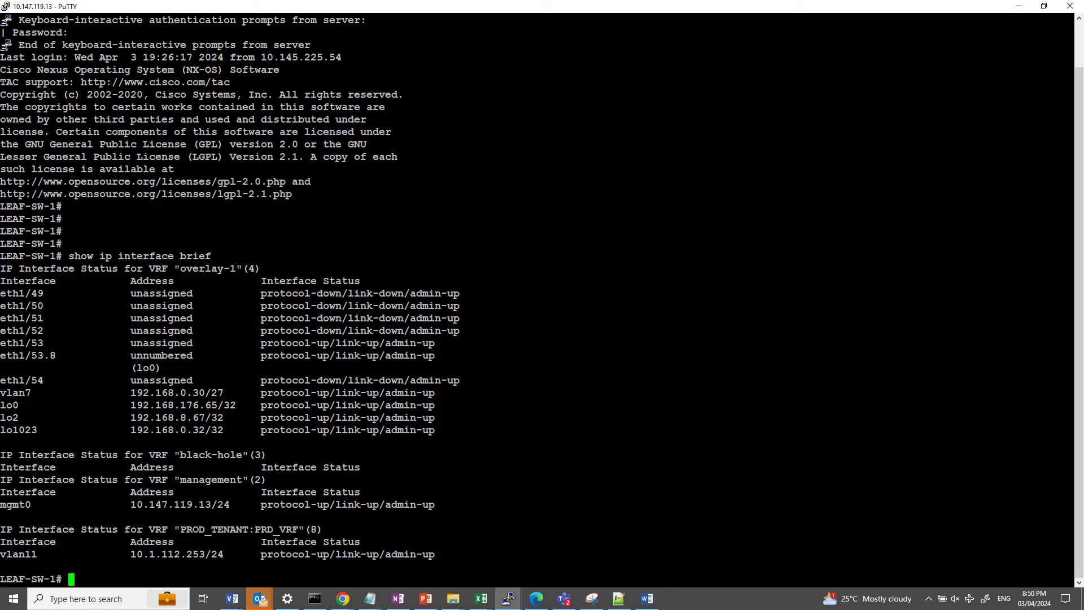
Step: Highlight the vlan11 row, its PROD_TENANT:PRD_VRF name and the 112 in gateway 10.1.112.253/24
{"action": "left_click_drag", "start_coordinate": [1070, 555], "coordinate": [137, 542]}
{"action": "left_click", "coordinate": [182, 554]}
{"action": "left_click_drag", "start_coordinate": [1, 542], "coordinate": [335, 570]}
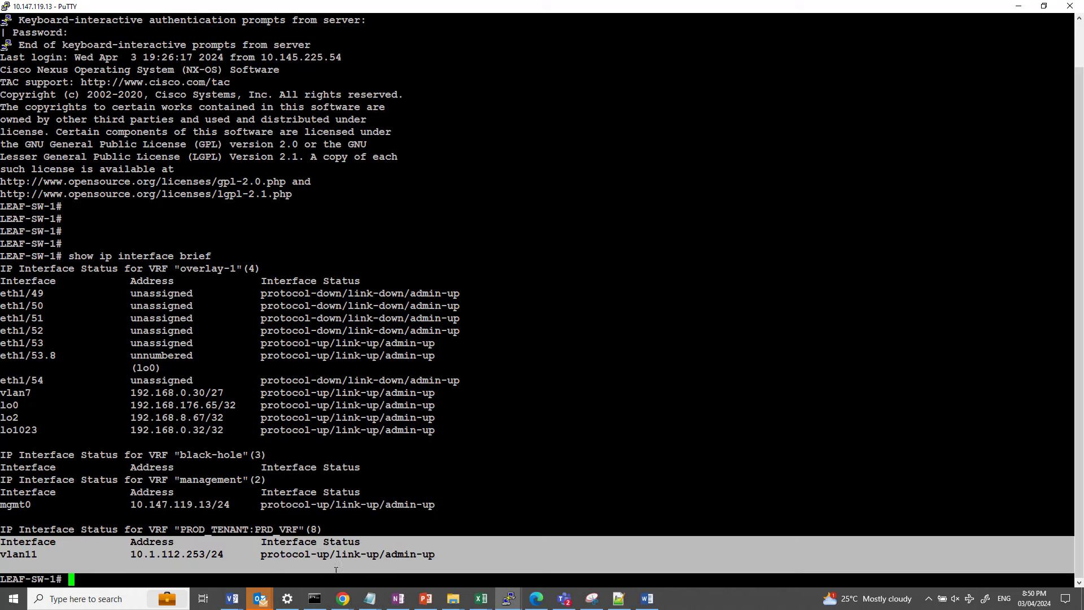
{"action": "left_click_drag", "start_coordinate": [399, 557], "coordinate": [398, 557]}
{"action": "left_click", "coordinate": [398, 557]}
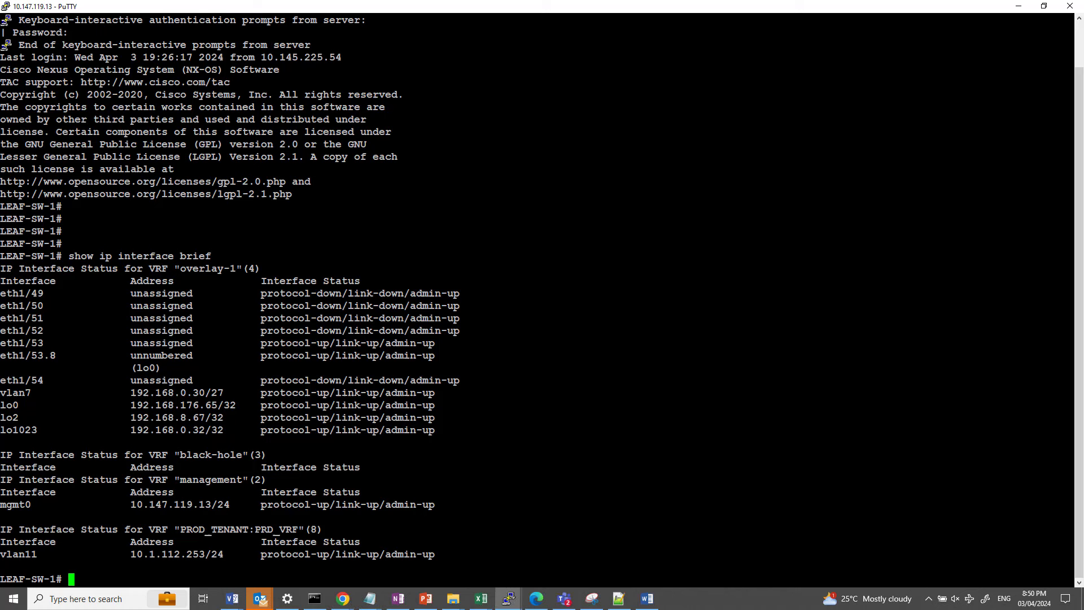
{"action": "left_click_drag", "start_coordinate": [299, 529], "coordinate": [182, 531]}
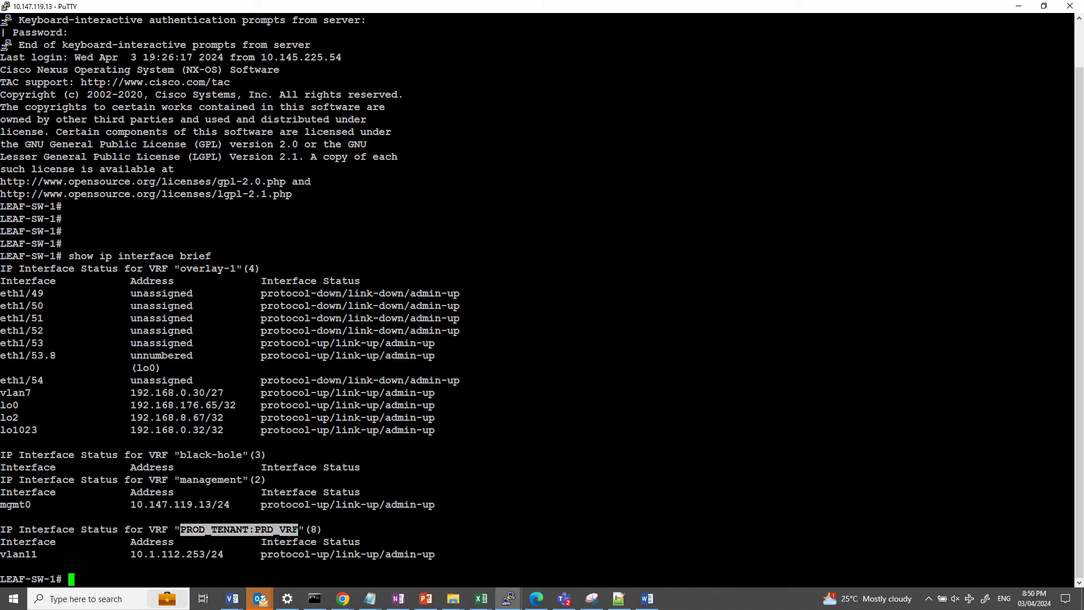
{"action": "left_click", "coordinate": [182, 531]}
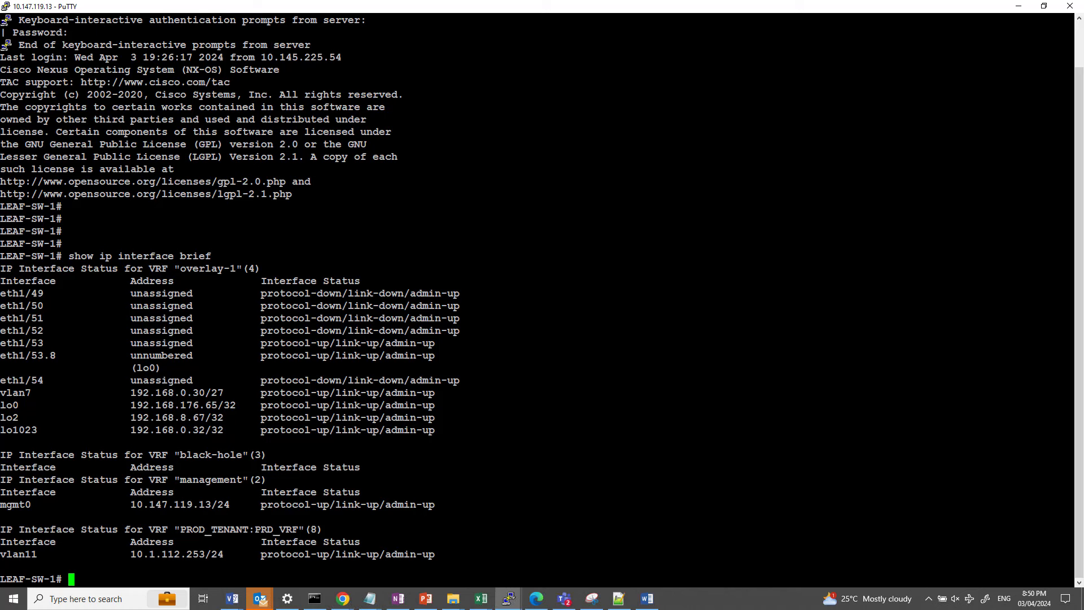
{"action": "mouse_move", "coordinate": [168, 554]}
{"action": "left_mouse_down"}
{"action": "mouse_move", "coordinate": [186, 554]}
{"action": "mouse_move", "coordinate": [164, 556]}
{"action": "left_mouse_up"}
Step: Inspect PROD_BD's 10.1.112.253/24 subnet and the domains bound to VLAN111_EPG in APIC
{"action": "mouse_move", "coordinate": [345, 590]}
{"action": "left_click", "coordinate": [266, 565]}
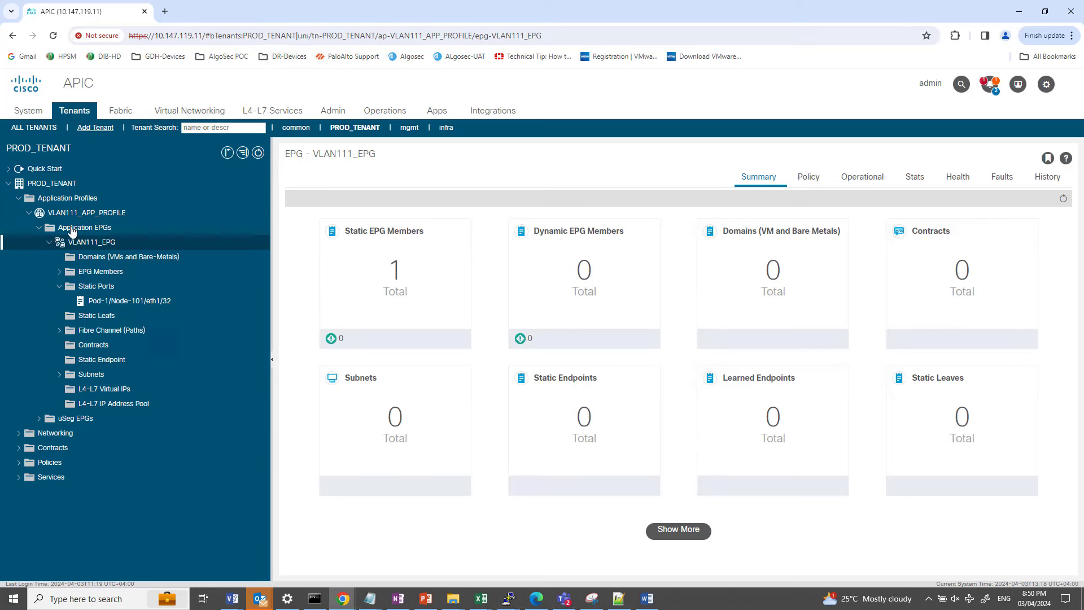
{"action": "left_click", "coordinate": [18, 198]}
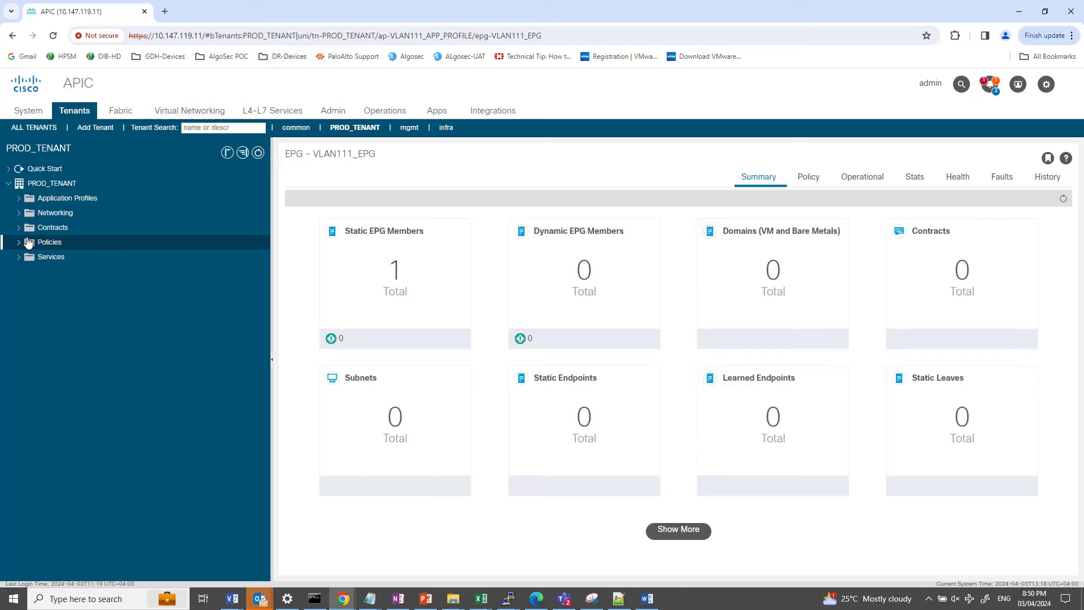
{"action": "left_click", "coordinate": [18, 213]}
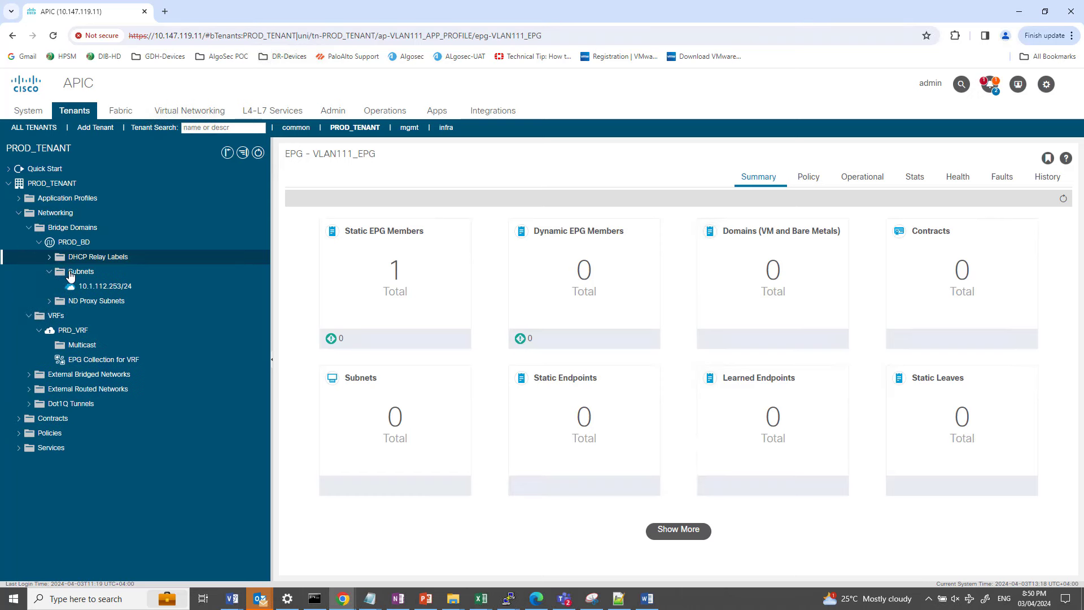
{"action": "left_click", "coordinate": [103, 288]}
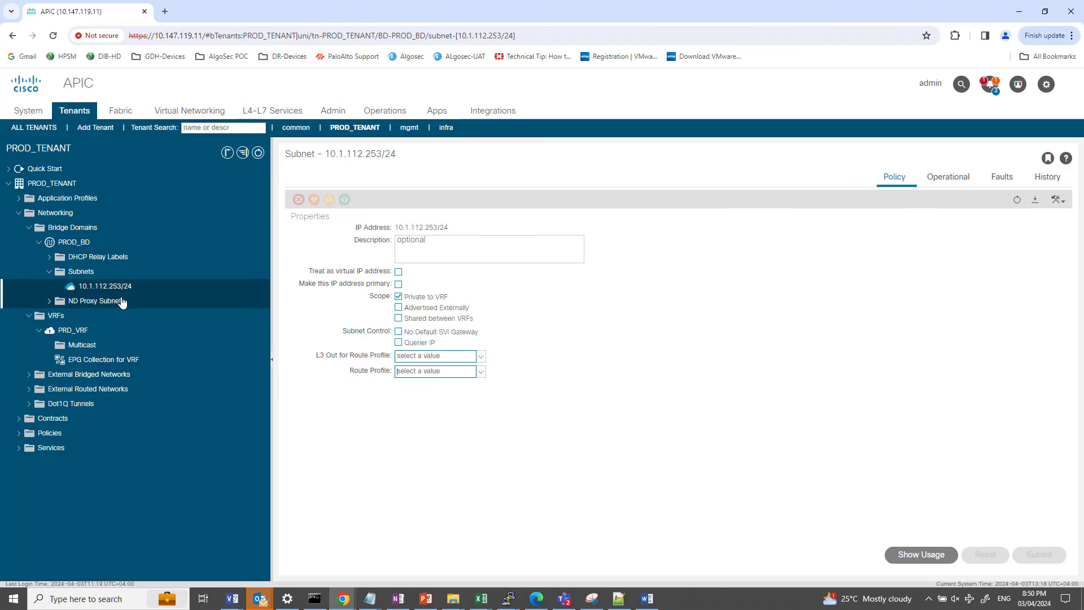
{"action": "left_click", "coordinate": [46, 201]}
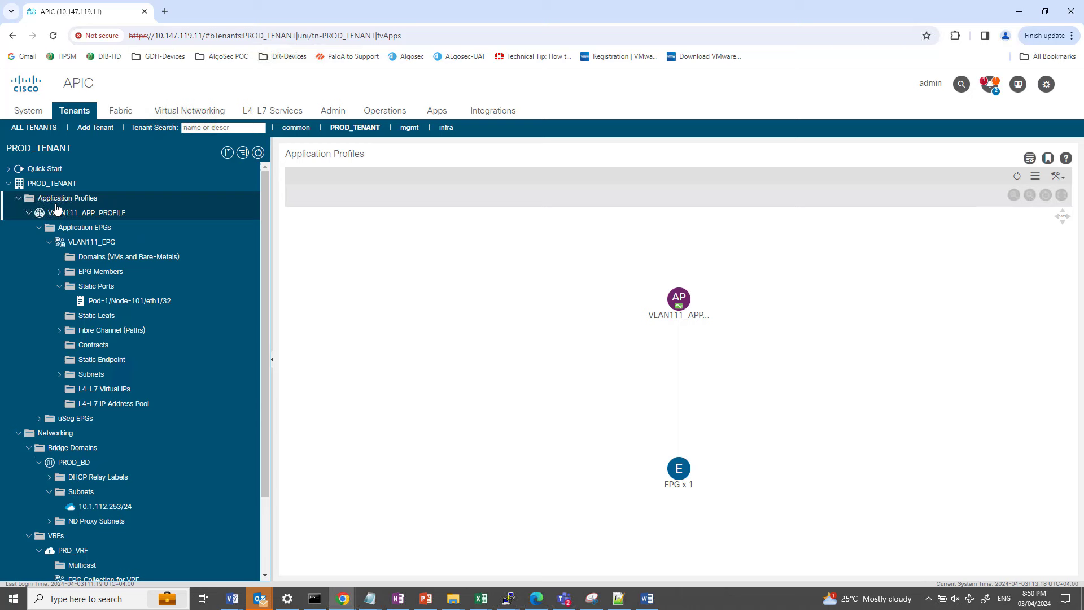
{"action": "left_click", "coordinate": [97, 258]}
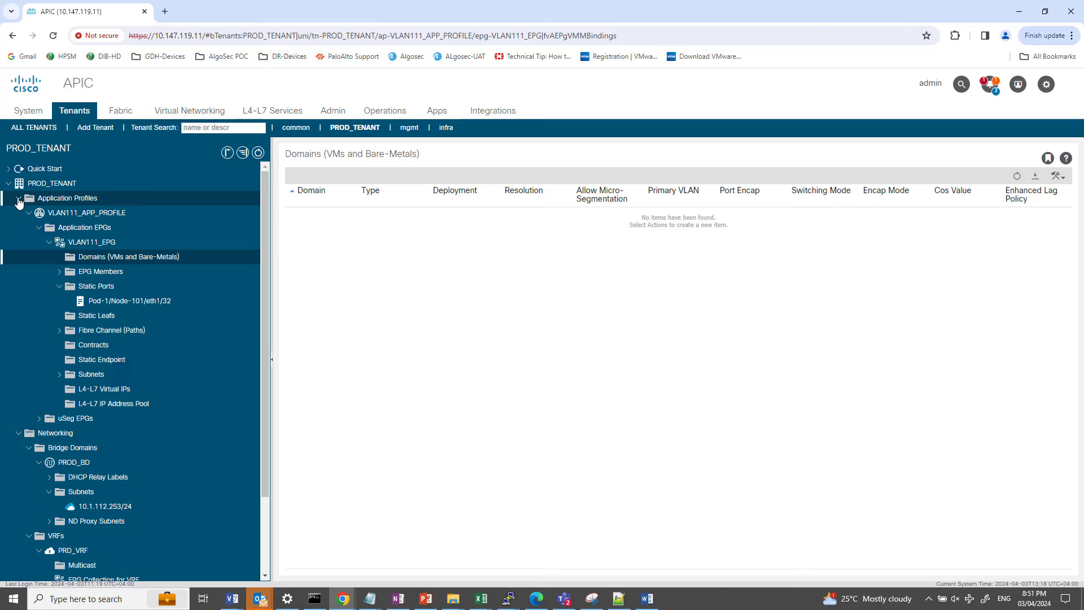
{"action": "left_click", "coordinate": [18, 199]}
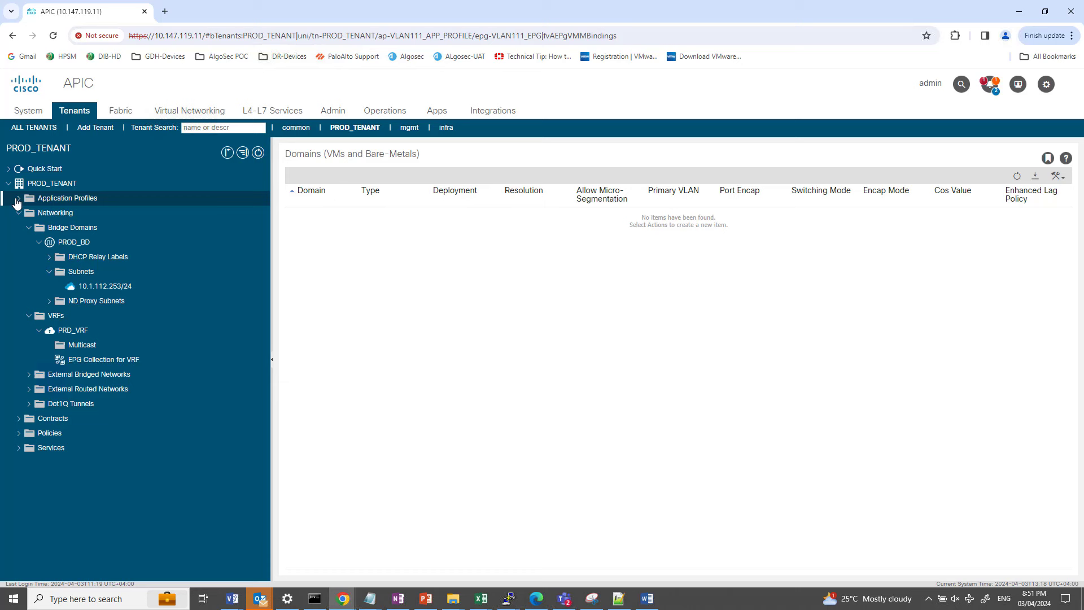
{"action": "left_click", "coordinate": [85, 287]}
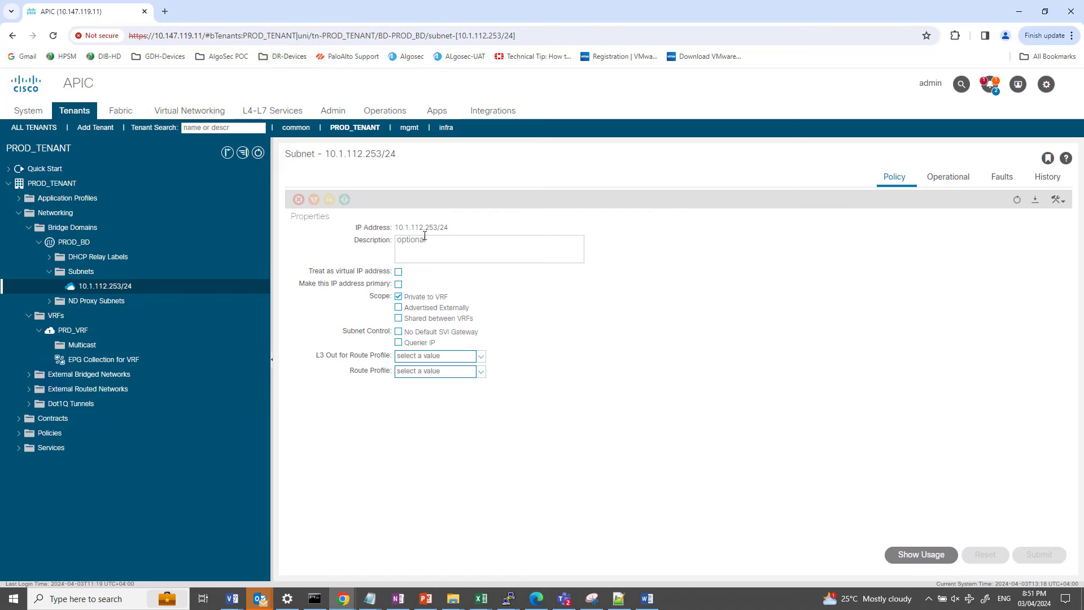
Step: Delete the existing 10.1.112.253/24 subnet from PROD_BD
{"action": "right_click", "coordinate": [106, 290]}
{"action": "left_click", "coordinate": [805, 312]}
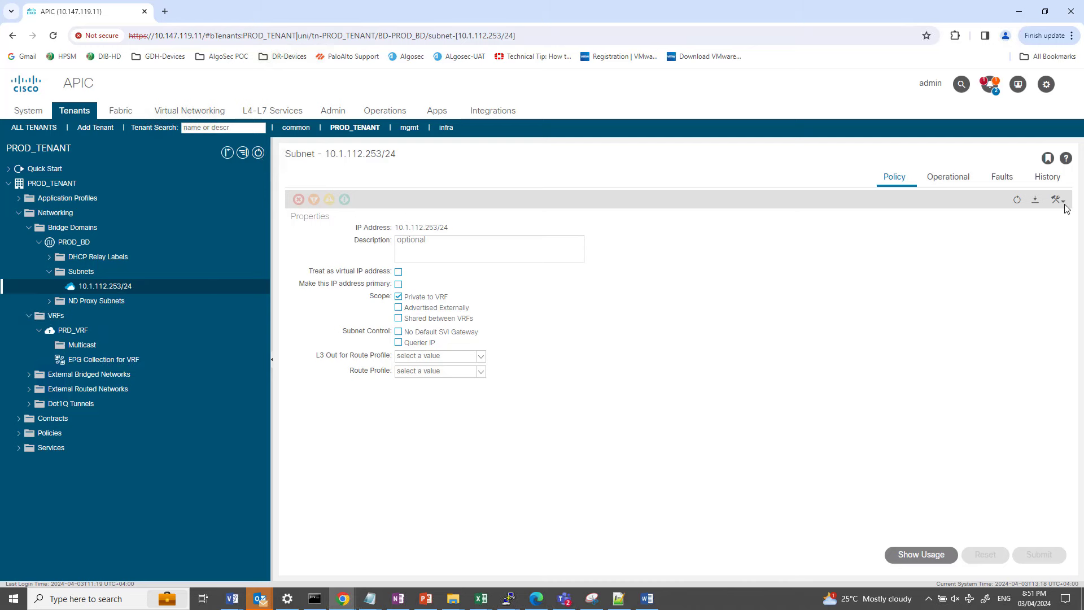
{"action": "left_click", "coordinate": [1057, 199]}
{"action": "left_click", "coordinate": [1036, 218]}
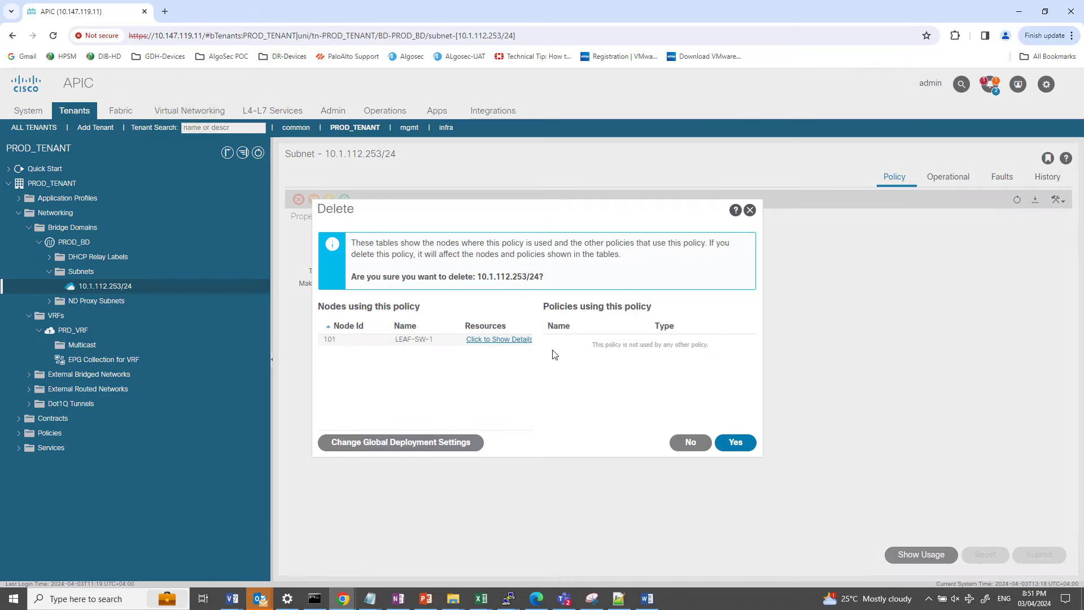
{"action": "left_click", "coordinate": [741, 443]}
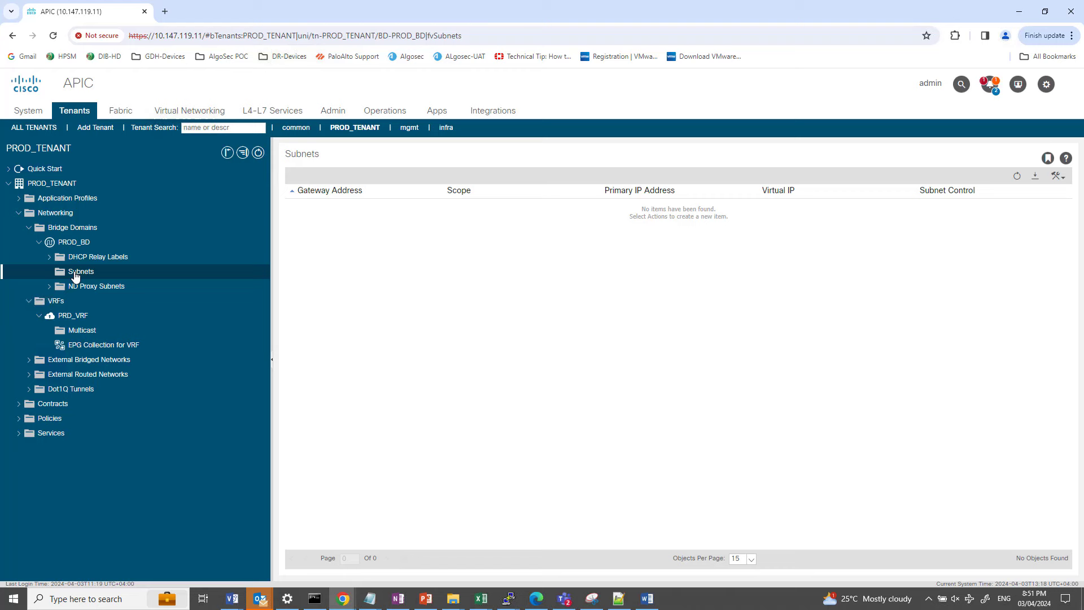
Step: Create a PROD_BD subnet with gateway IP 10.1.111.253/24
{"action": "right_click", "coordinate": [83, 272]}
{"action": "left_click", "coordinate": [93, 281]}
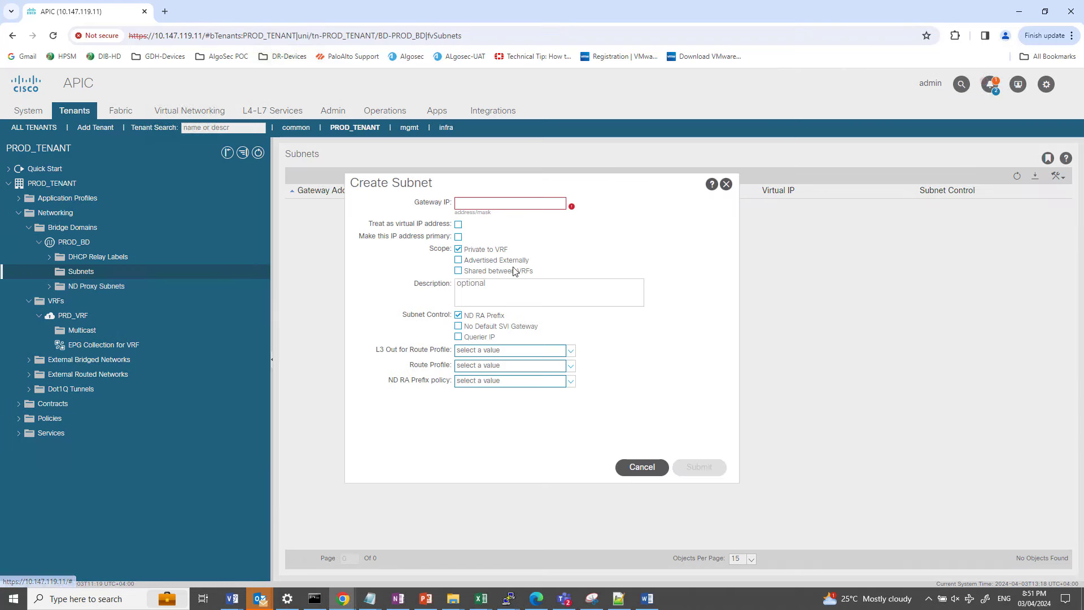
{"action": "left_click", "coordinate": [482, 205]}
{"action": "type", "text": "10.1"}
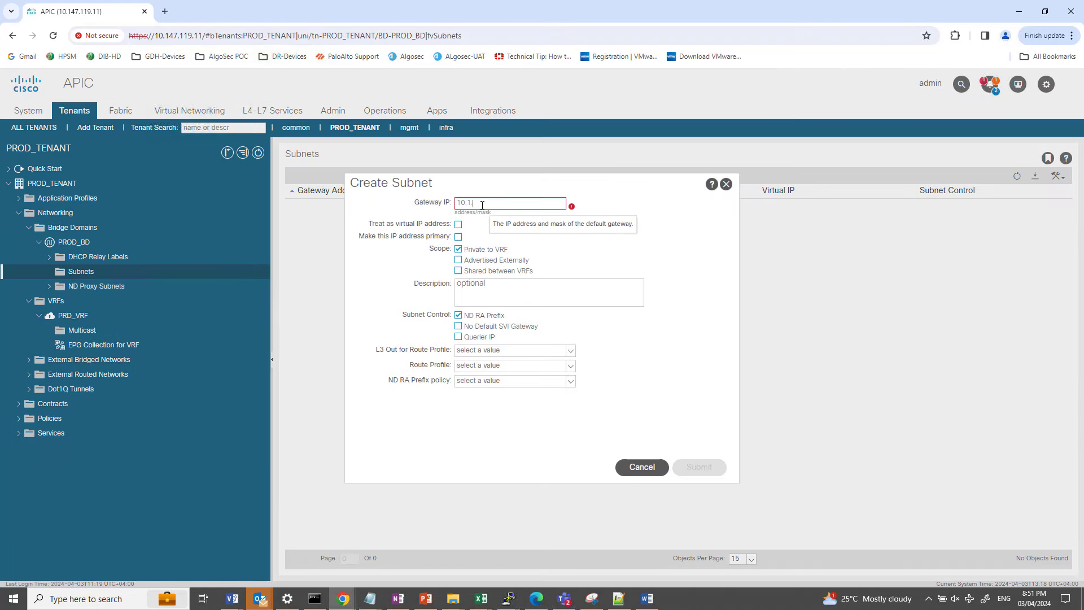
{"action": "type", "text": ".1.111.253/"}
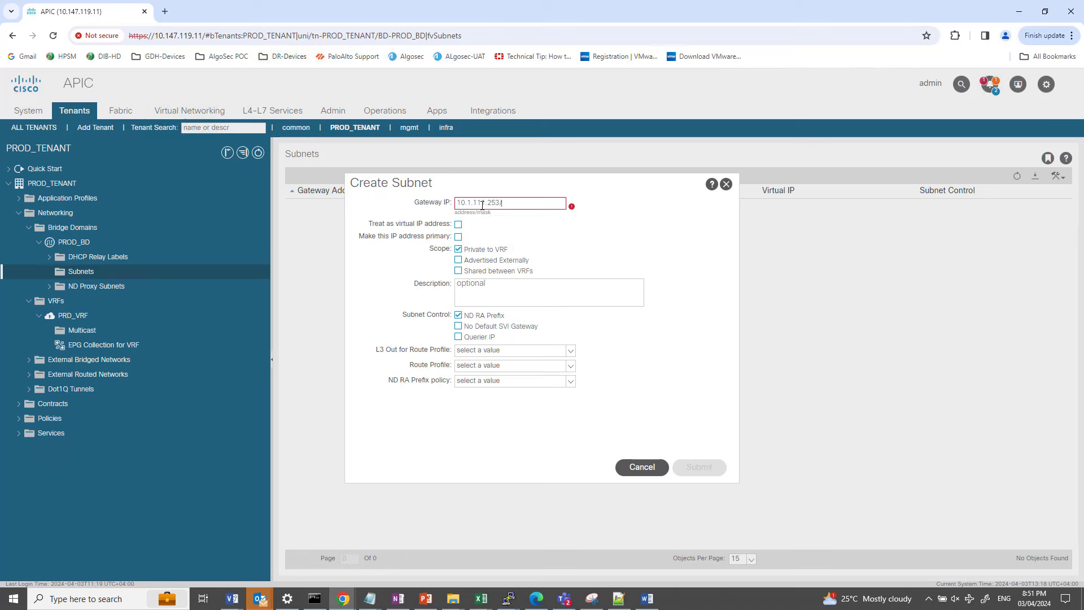
{"action": "type", "text": "24"}
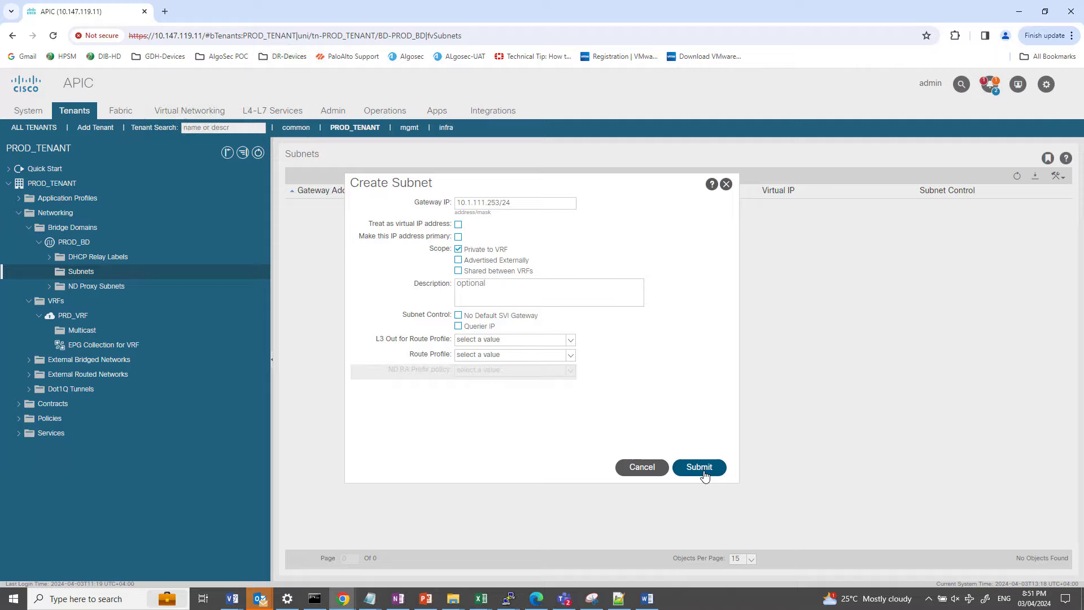
{"action": "left_click", "coordinate": [703, 471]}
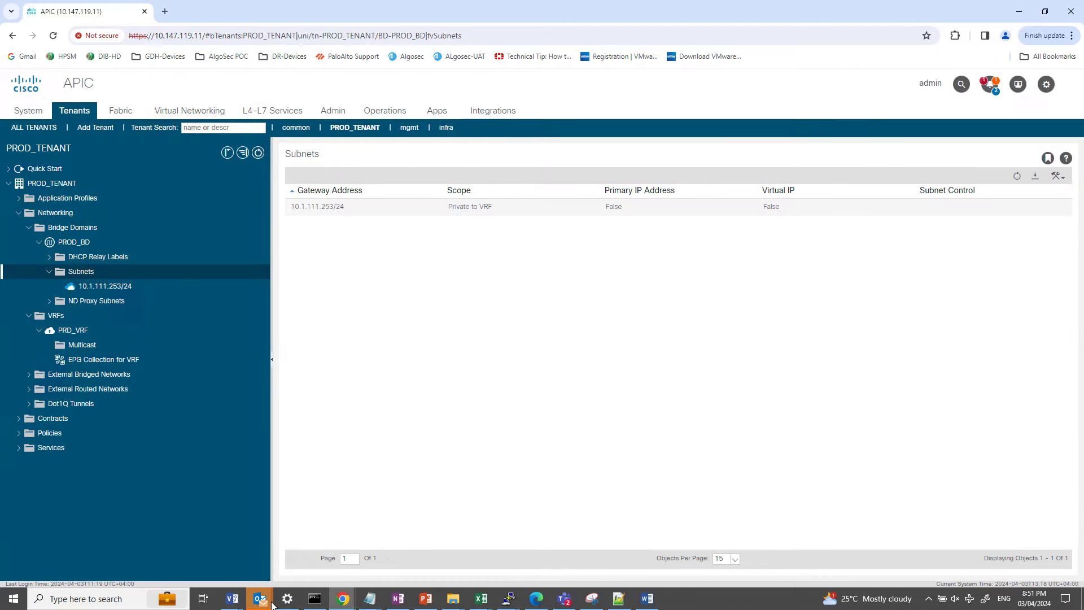
Step: Rerun show ip interface brief on LEAF-SW-1 and mark the PROD_TENANT VRF
{"action": "mouse_move", "coordinate": [508, 599]}
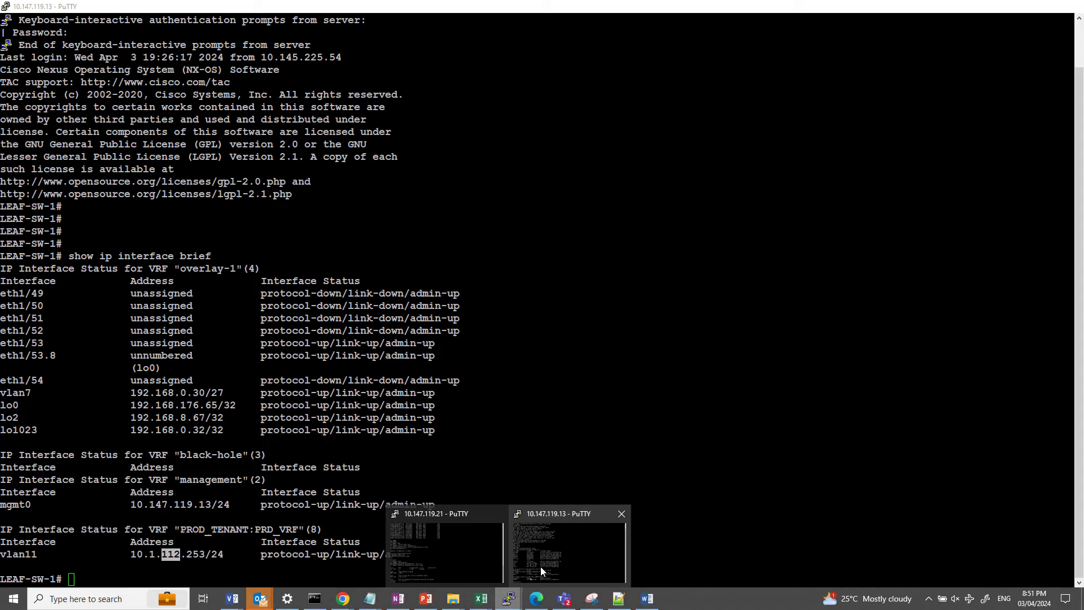
{"action": "left_click", "coordinate": [541, 567]}
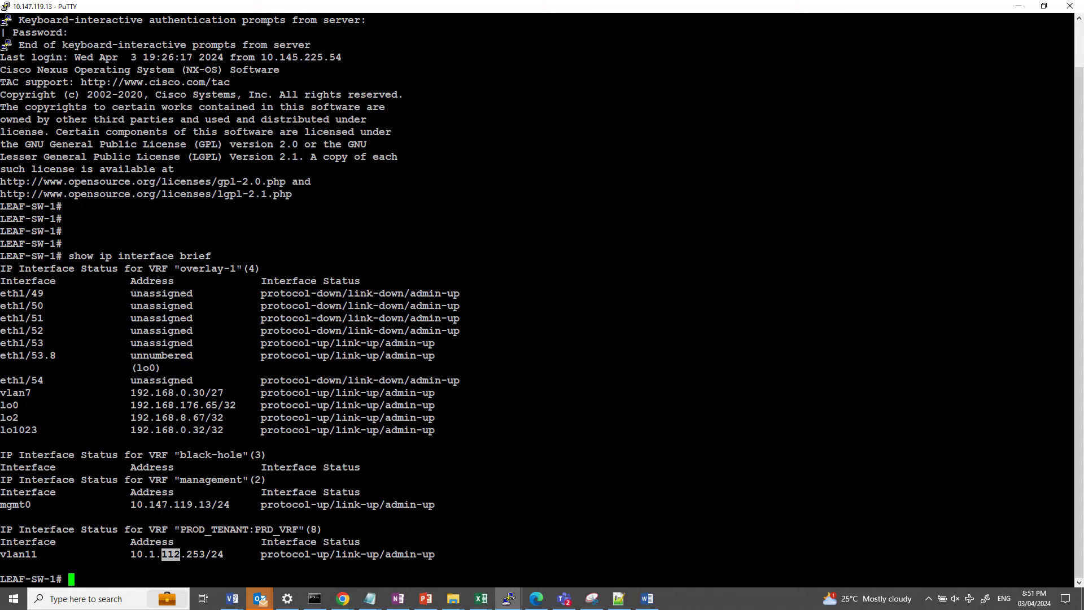
{"action": "key", "text": "Up"}
{"action": "key", "text": "Return"}
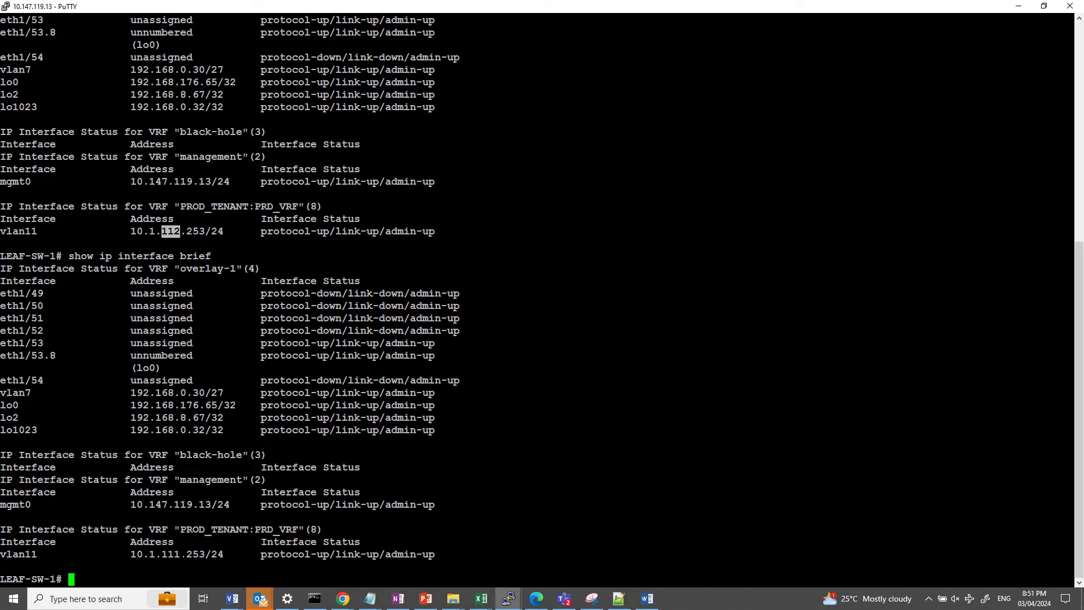
{"action": "left_click_drag", "start_coordinate": [181, 529], "coordinate": [296, 529]}
{"action": "left_click", "coordinate": [244, 529]}
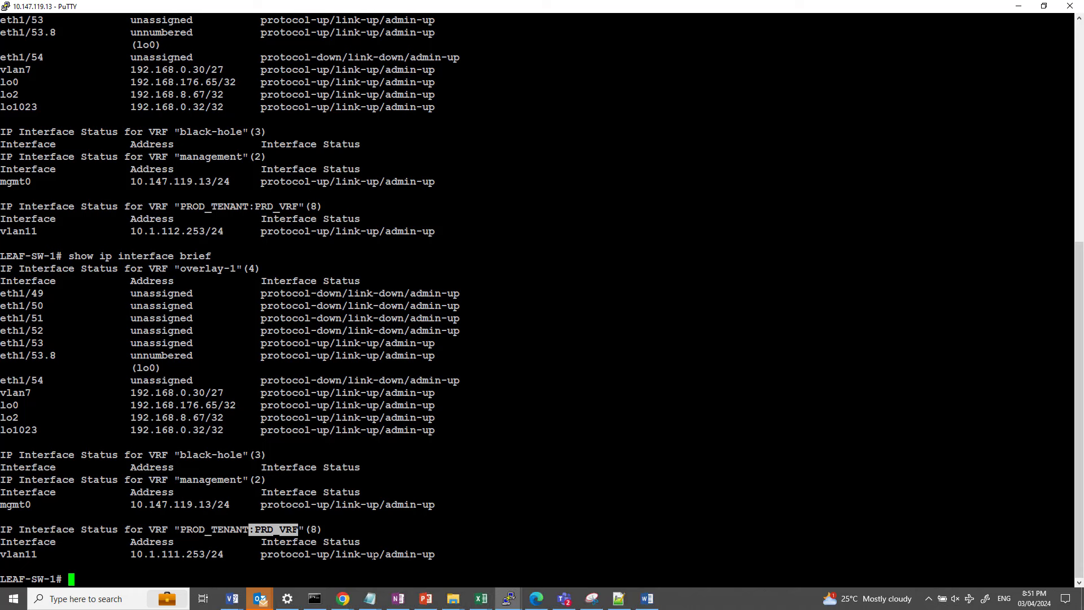
Step: Confirm vlan11 now shows 10.1.111.253/24, then bring up the terminal session list
{"action": "mouse_move", "coordinate": [508, 599]}
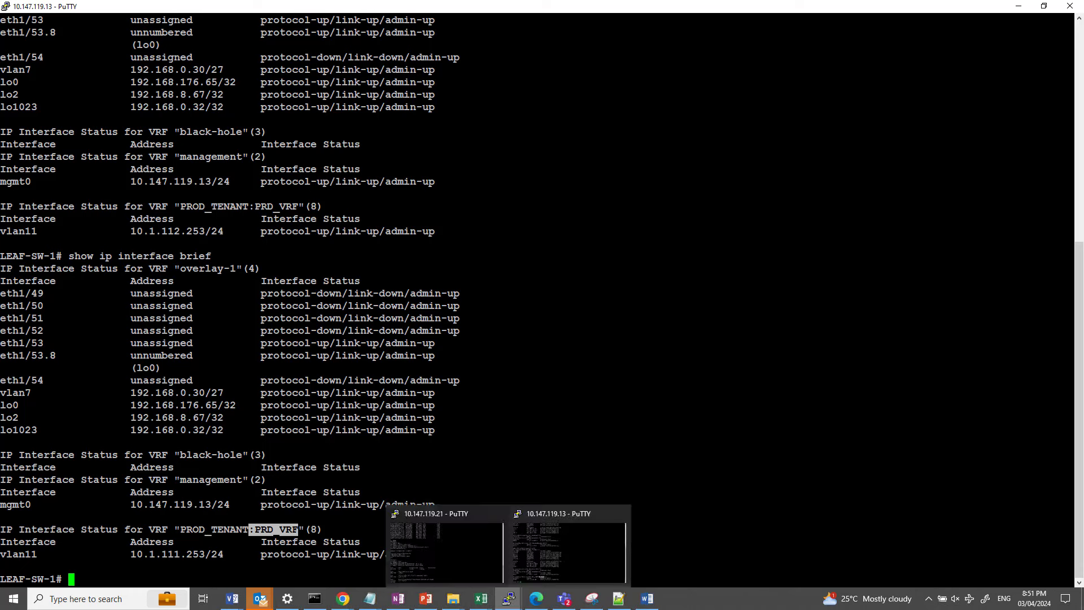
{"action": "left_click", "coordinate": [569, 552]}
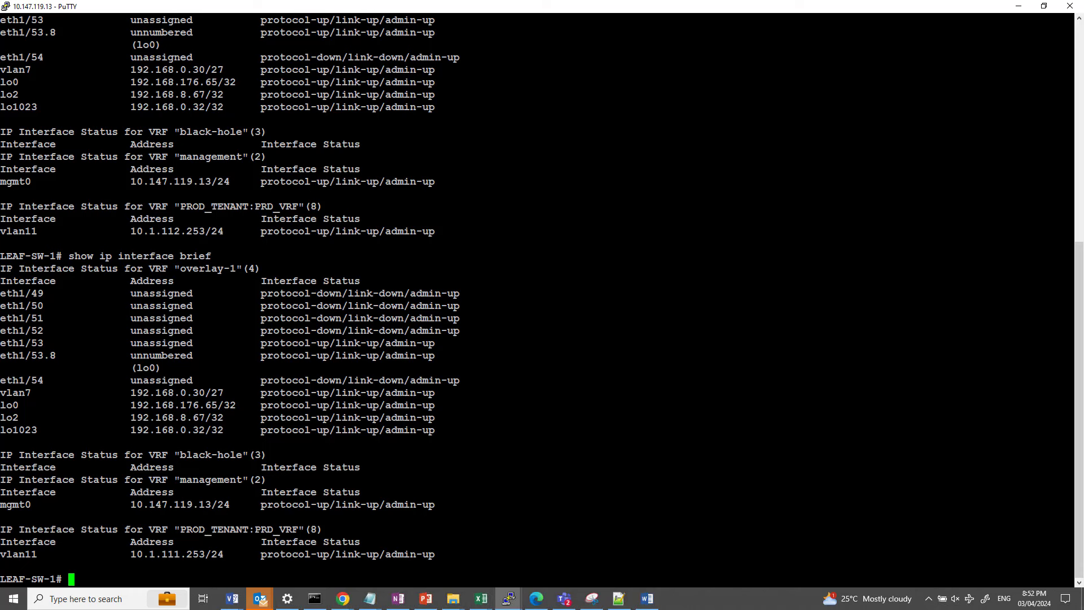
{"action": "left_click_drag", "start_coordinate": [224, 554], "coordinate": [144, 546]}
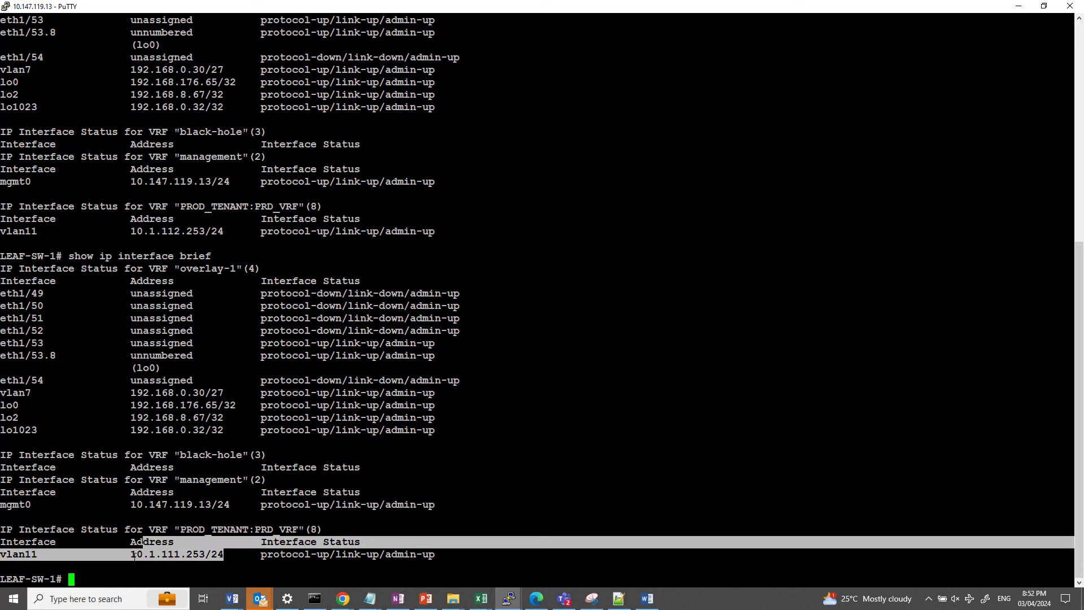
{"action": "left_click", "coordinate": [134, 555]}
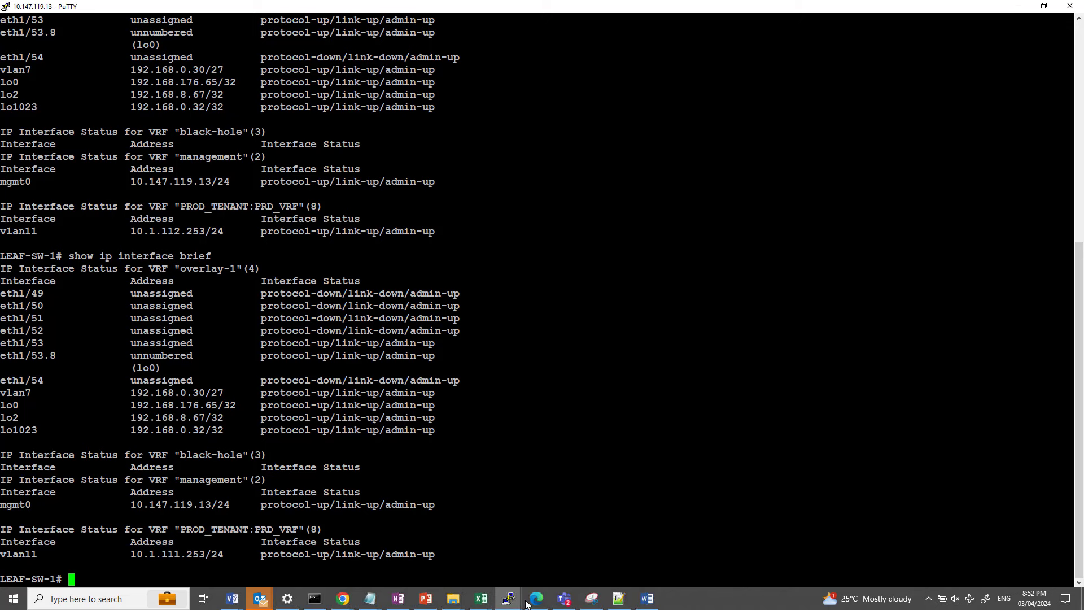
{"action": "left_click", "coordinate": [509, 598]}
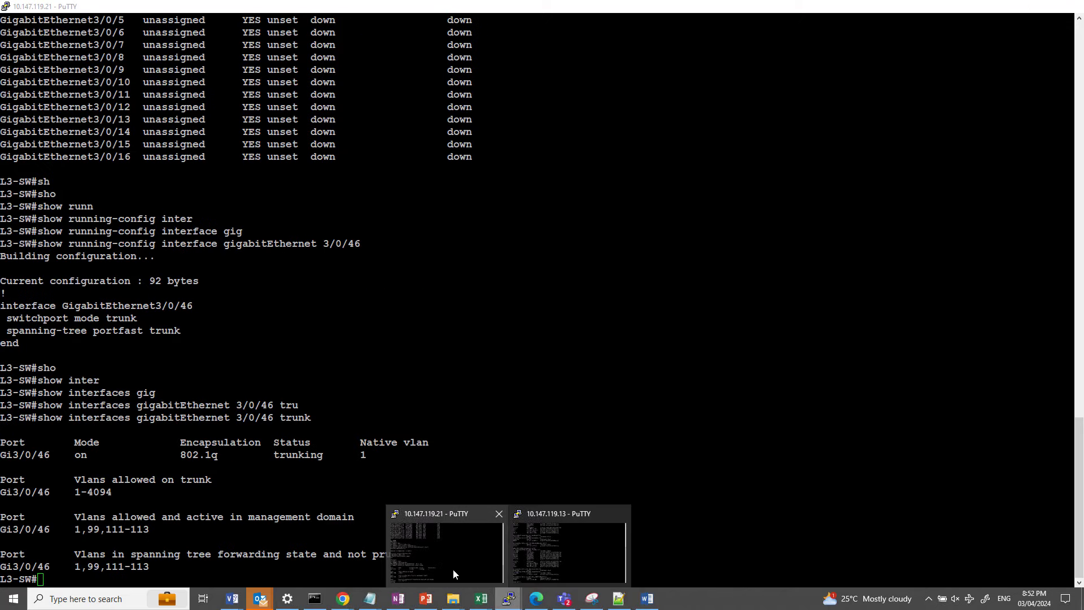
Step: Ping 10.1.111.253 from L3-SW twice until 5/5 replies succeed, then minimize both terminals
{"action": "left_click", "coordinate": [453, 568]}
{"action": "type", "text": "pi"}
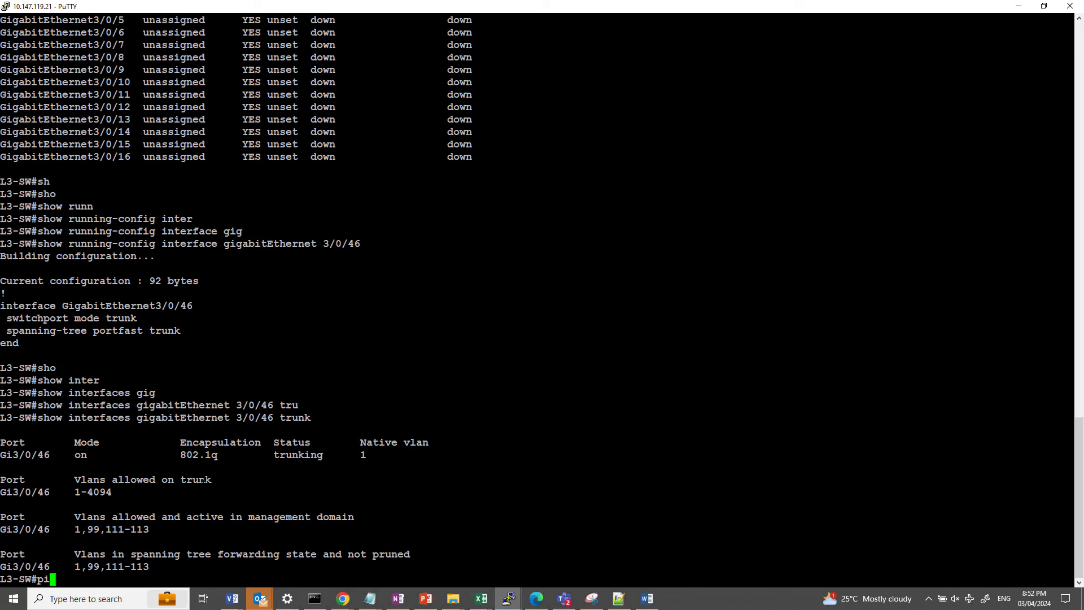
{"action": "type", "text": "ng 10.1.111.253"}
{"action": "key", "text": "Return"}
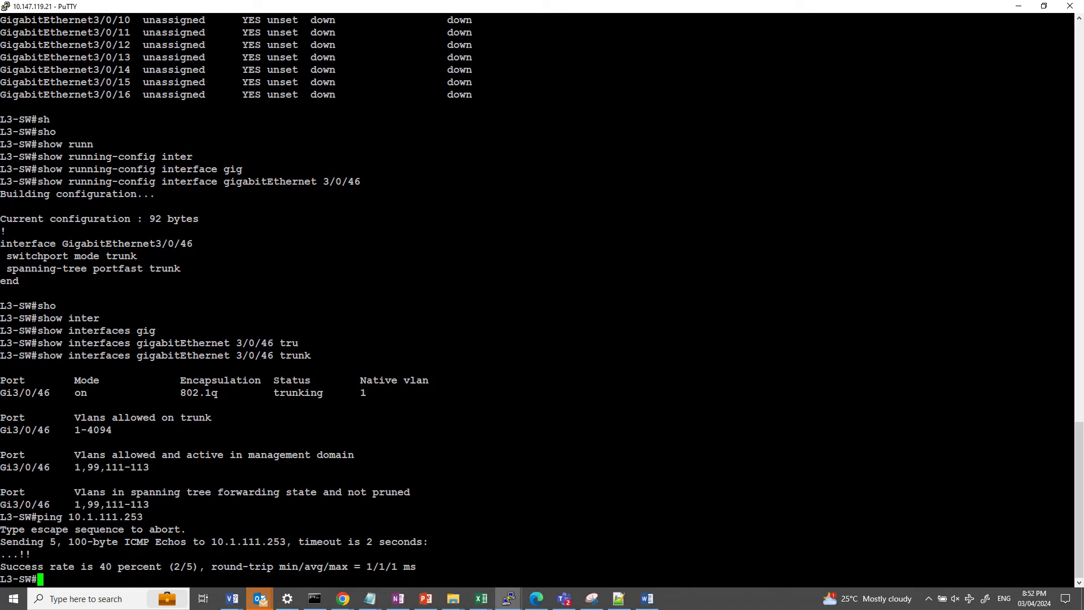
{"action": "key", "text": "Up"}
{"action": "key", "text": "Return"}
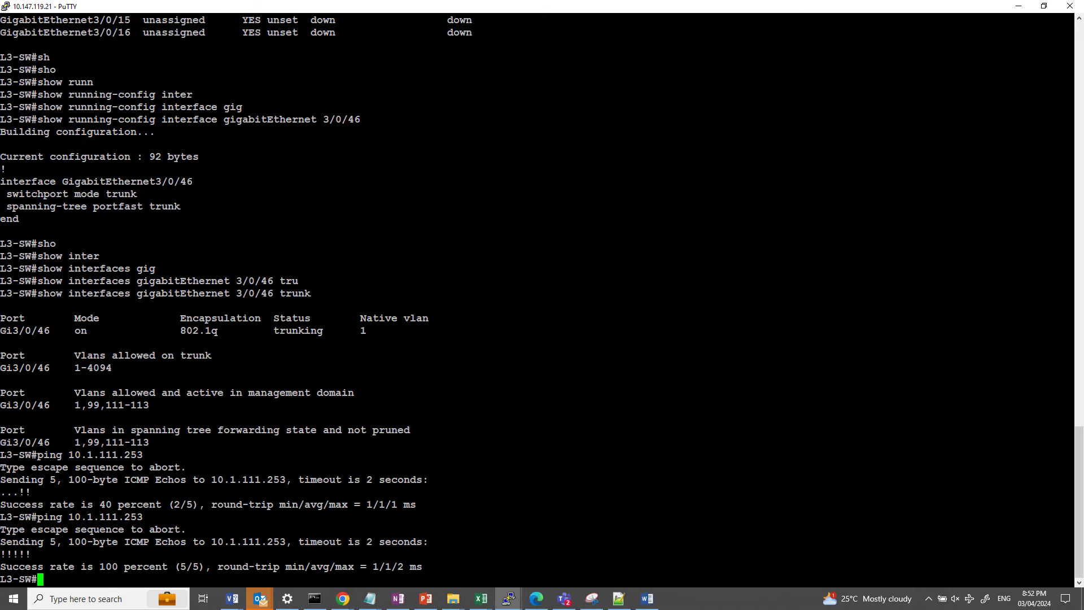
{"action": "left_click", "coordinate": [1019, 8]}
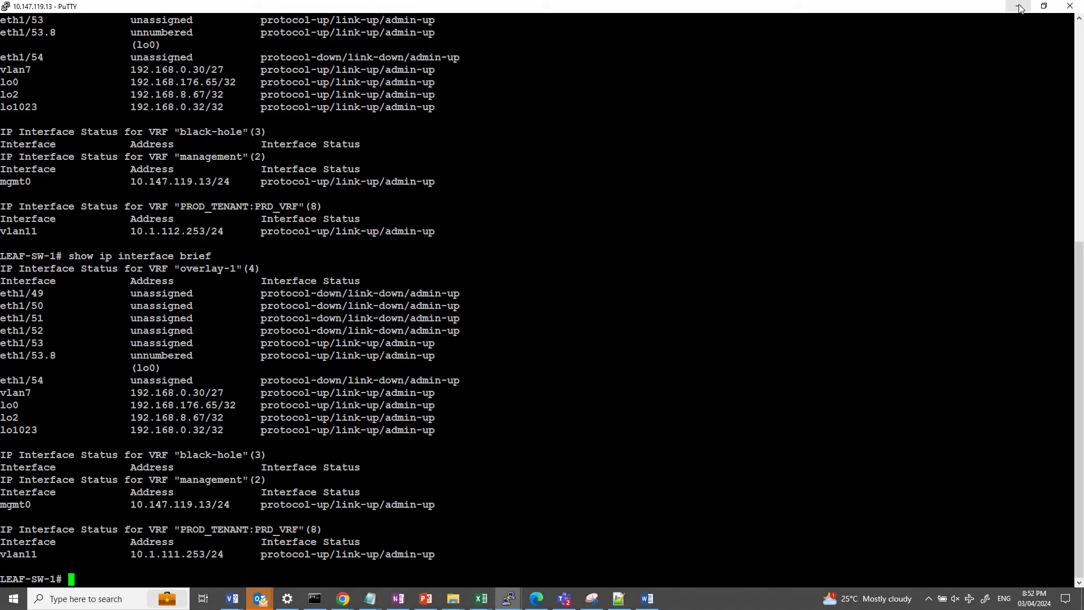
{"action": "left_click", "coordinate": [1020, 8]}
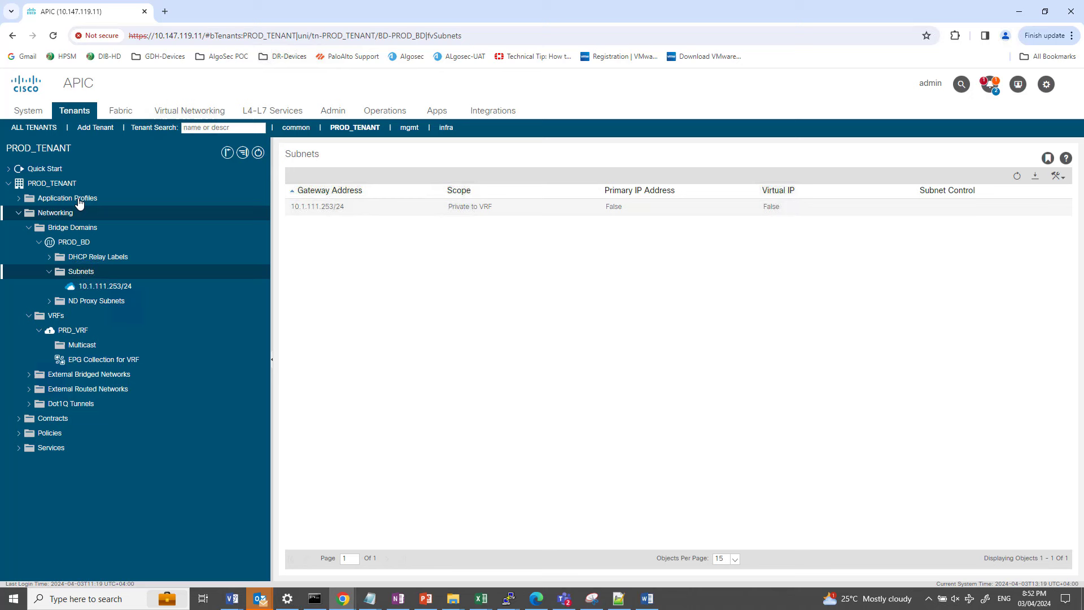
Step: Add PHYSICAL_DOMAIN as a physical domain association under VLAN111_EPG's Domains (VMs and Bare-Metals)
{"action": "left_click", "coordinate": [76, 247]}
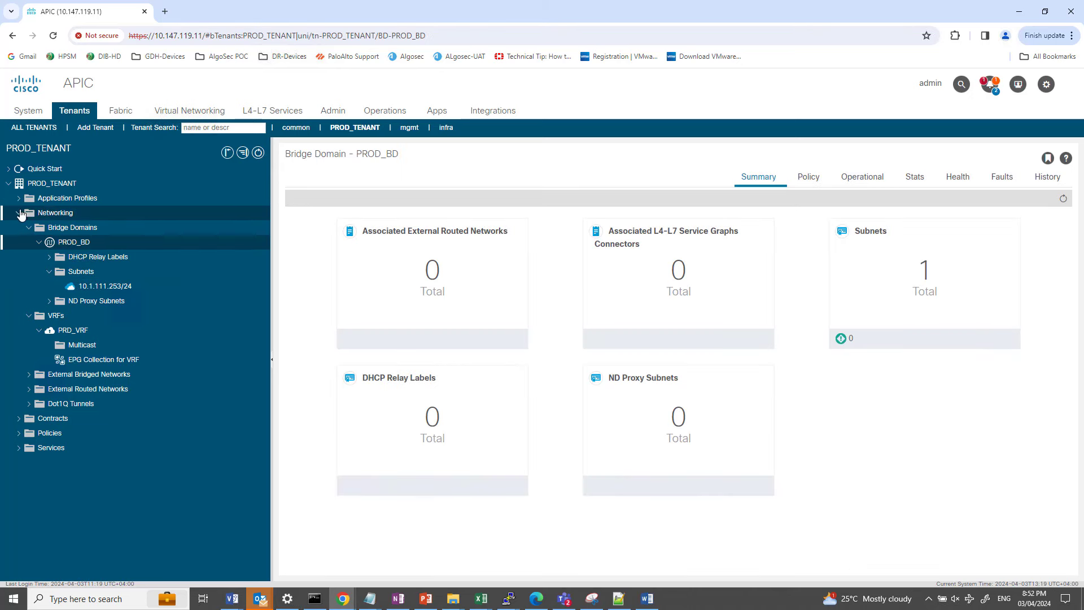
{"action": "left_click", "coordinate": [19, 199]}
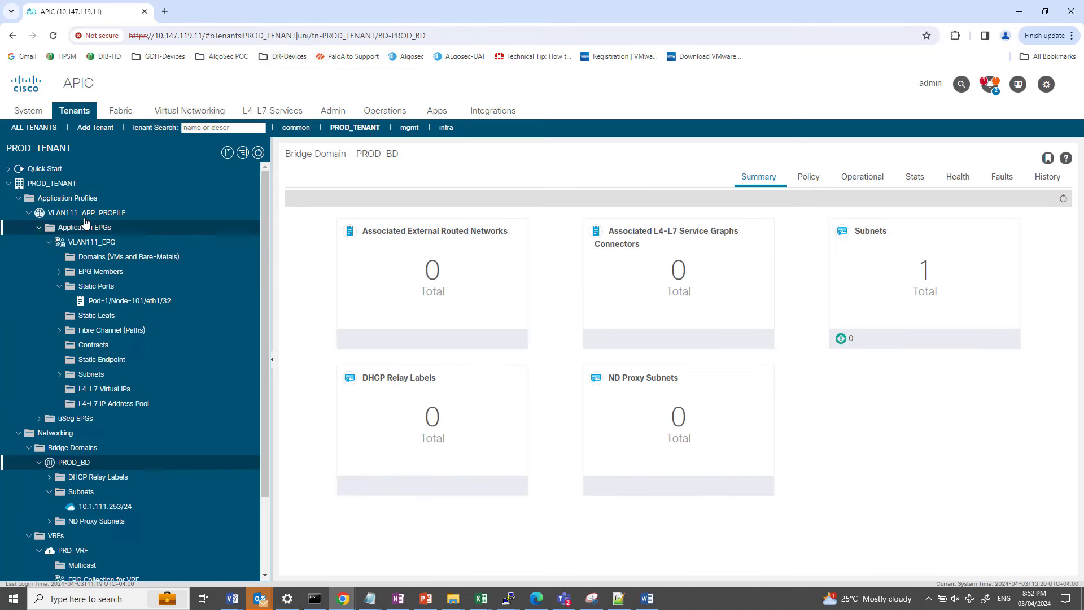
{"action": "left_click", "coordinate": [105, 259]}
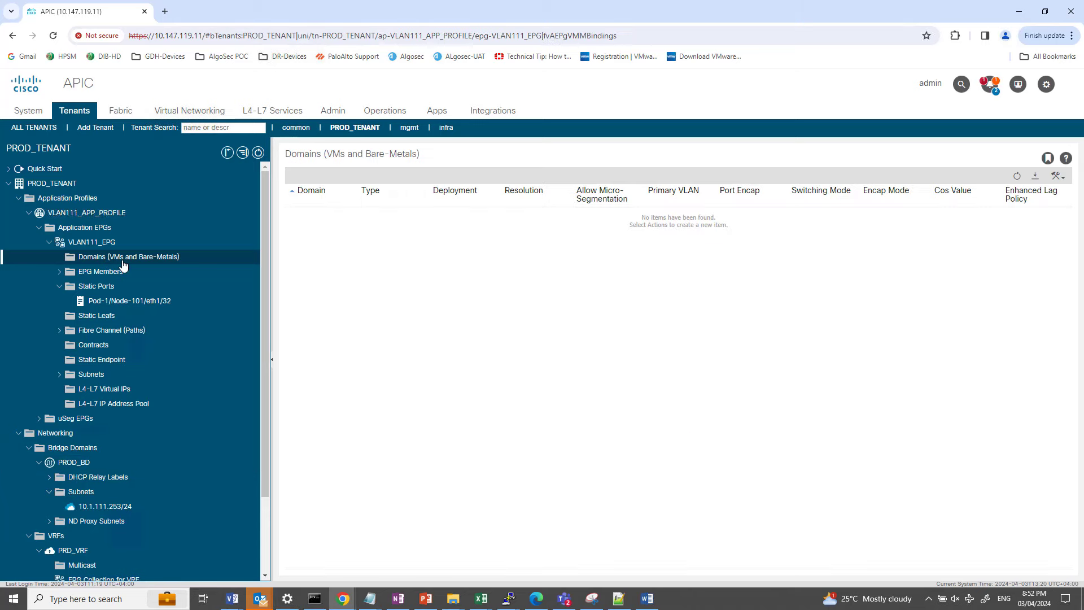
{"action": "right_click", "coordinate": [122, 262]}
{"action": "left_click", "coordinate": [231, 259]}
{"action": "left_click", "coordinate": [1058, 176]}
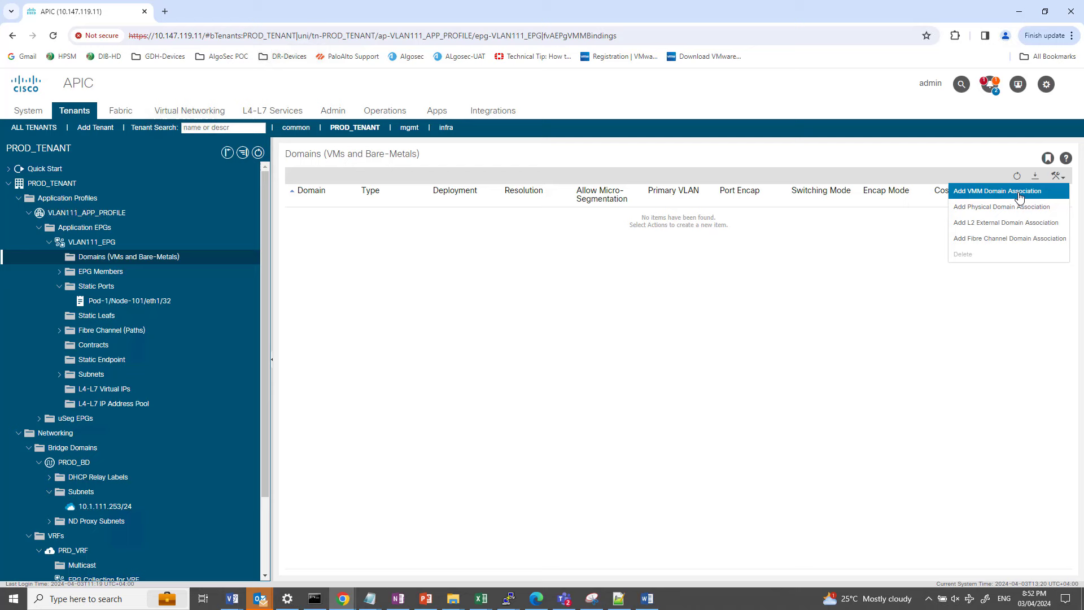
{"action": "left_click", "coordinate": [1007, 208]}
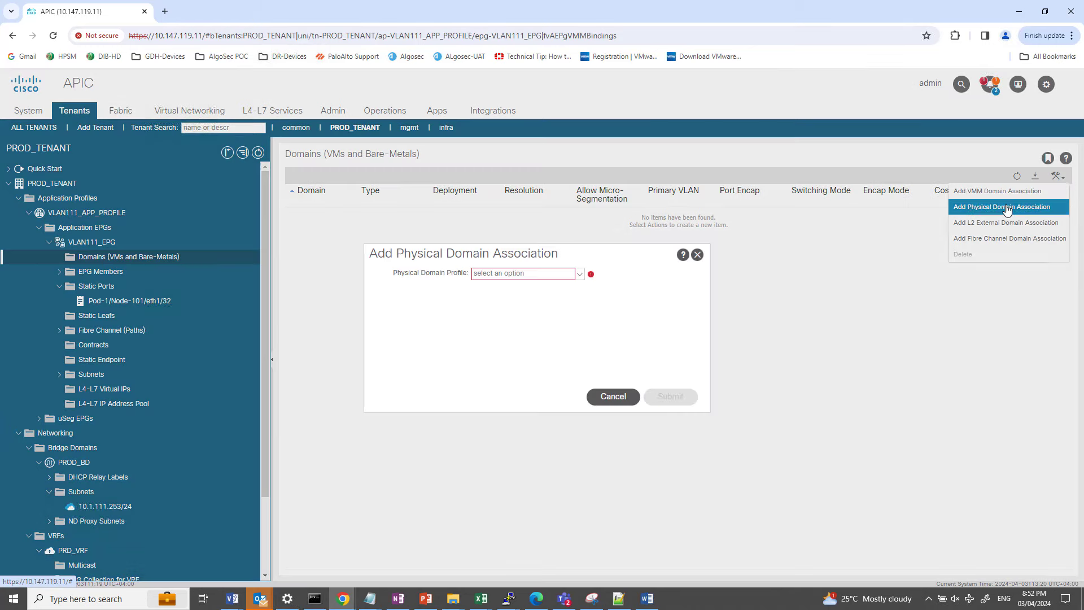
{"action": "left_click", "coordinate": [581, 276]}
{"action": "left_click", "coordinate": [559, 287]}
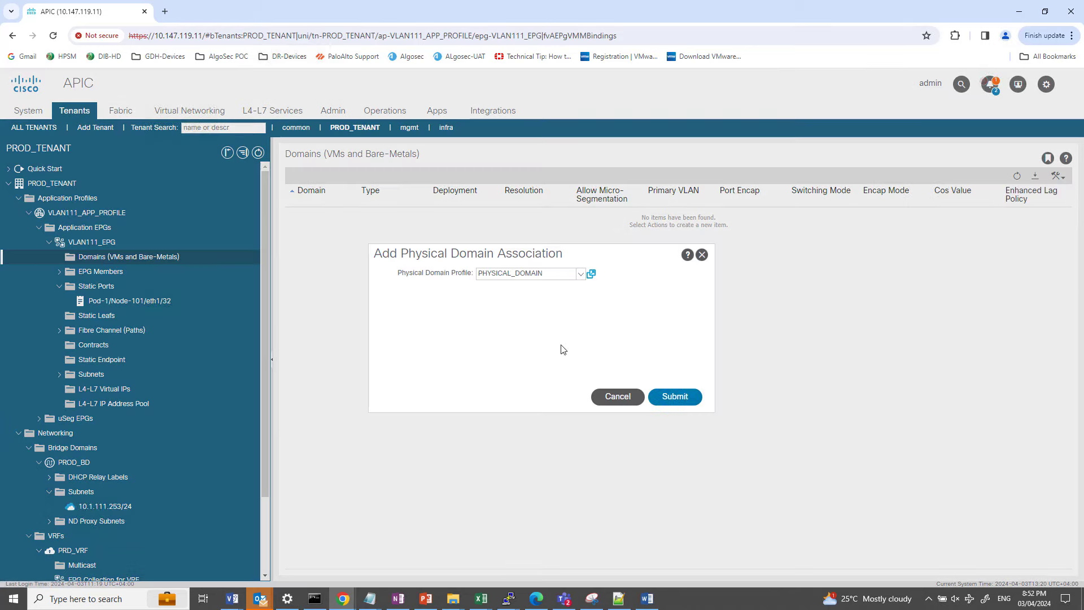
{"action": "left_click", "coordinate": [676, 401]}
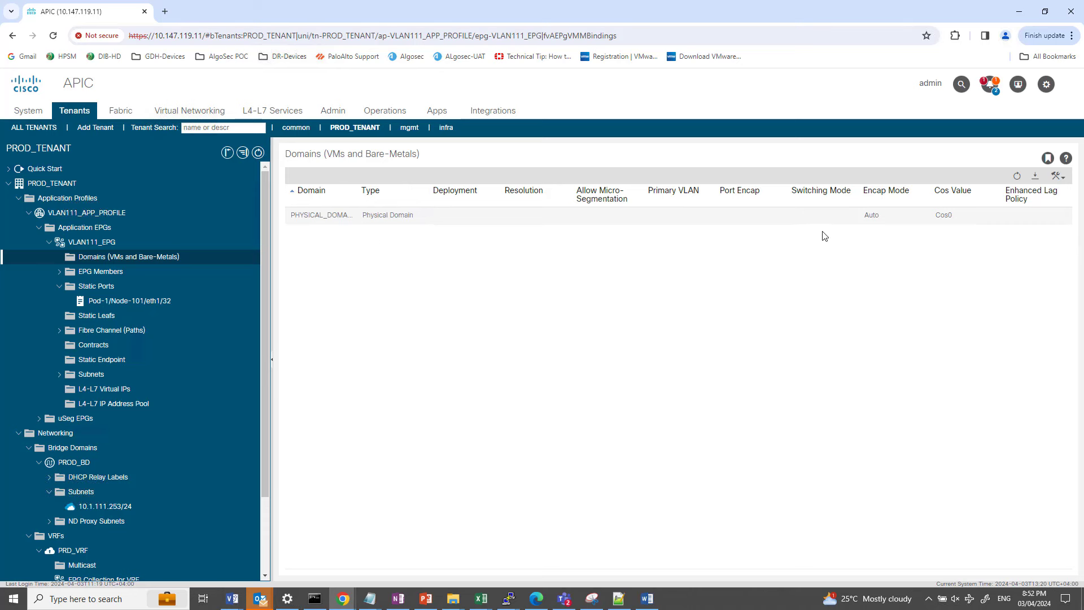
{"action": "left_click", "coordinate": [93, 301]}
Step: Rerun the L3-SW ping to 10.1.111.253 for 5/5 replies and advance to the ACI Model slide
{"action": "mouse_move", "coordinate": [508, 597]}
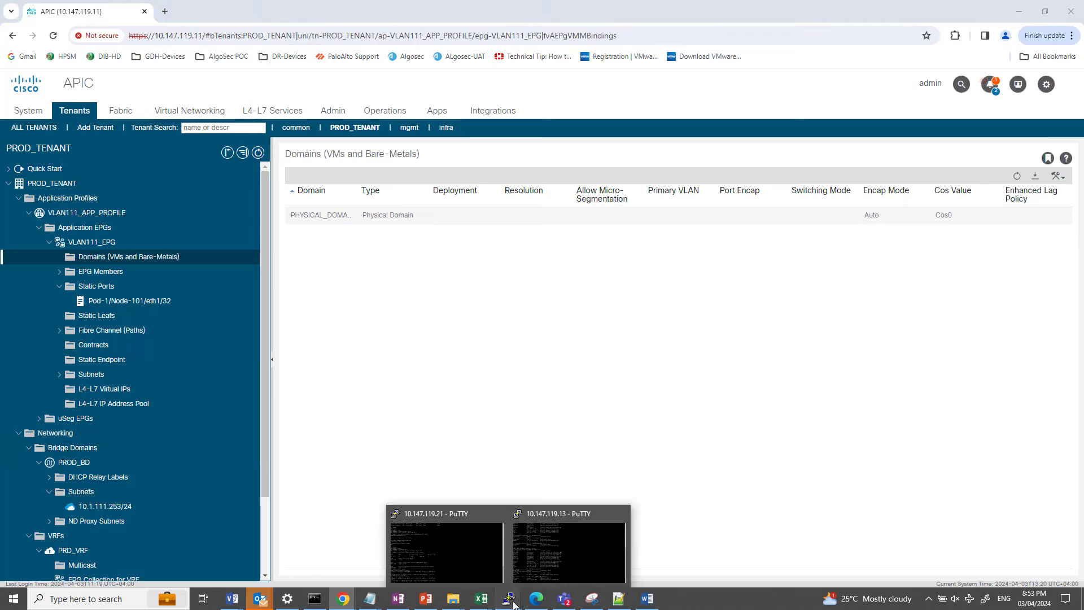
{"action": "left_click", "coordinate": [537, 564]}
{"action": "mouse_move", "coordinate": [476, 563]}
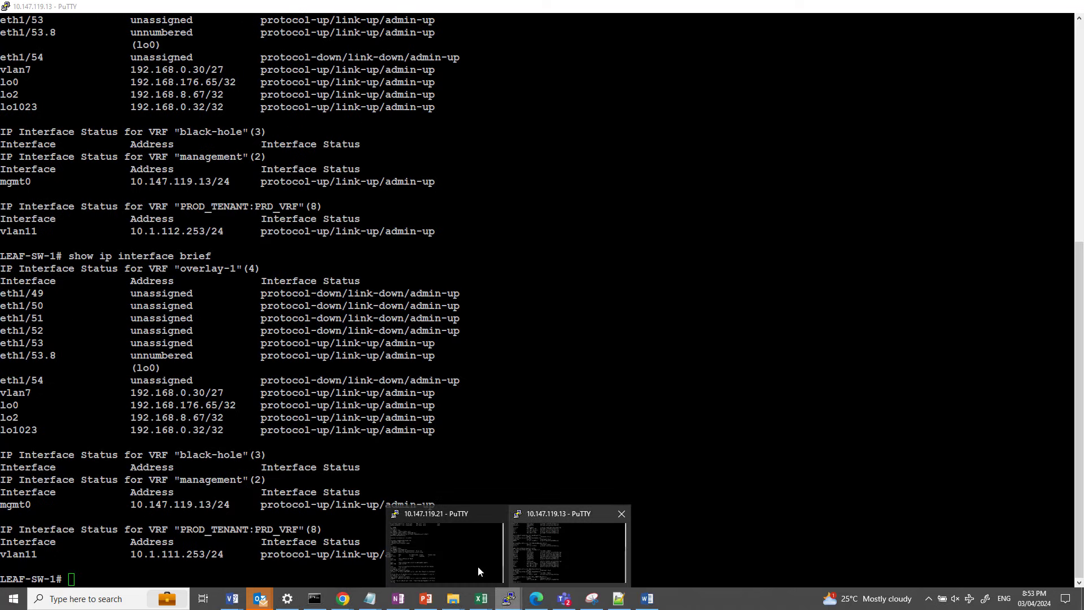
{"action": "left_click", "coordinate": [456, 555]}
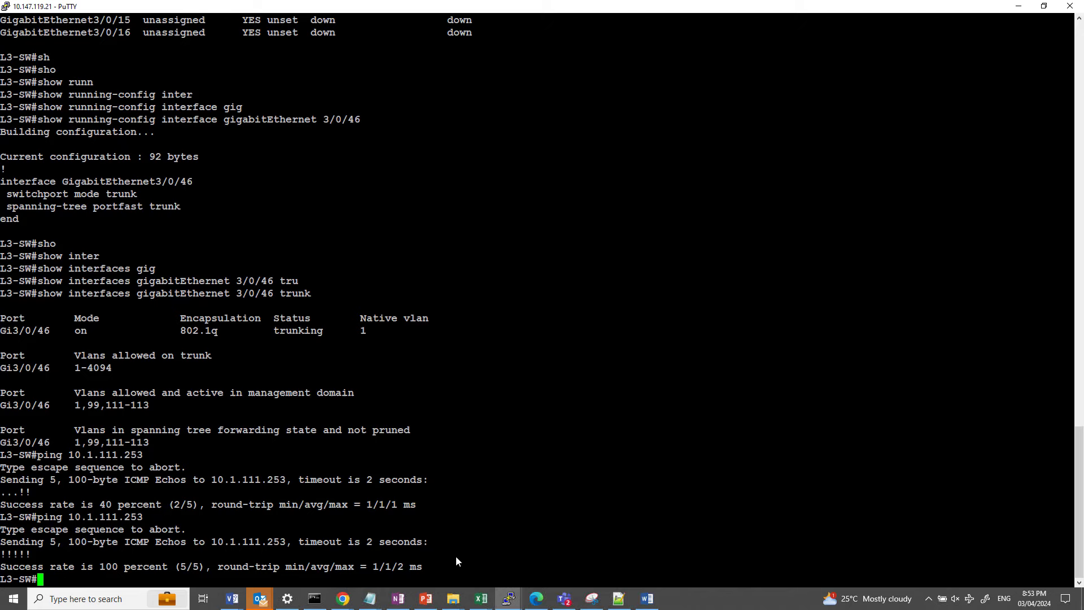
{"action": "key", "text": "Up"}
{"action": "key", "text": "Return"}
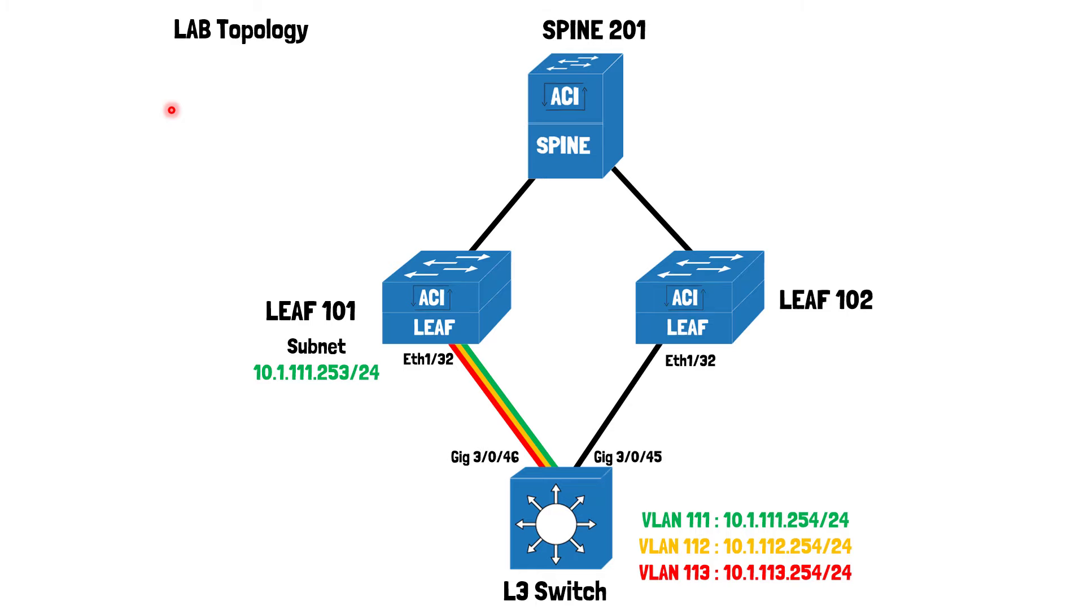
{"action": "key", "text": "Right"}
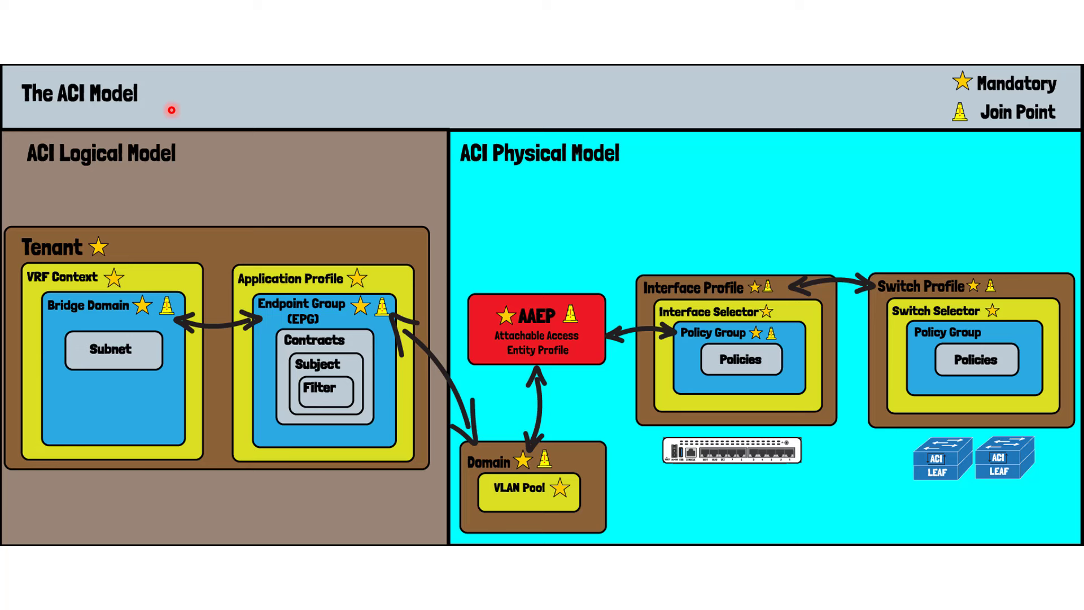